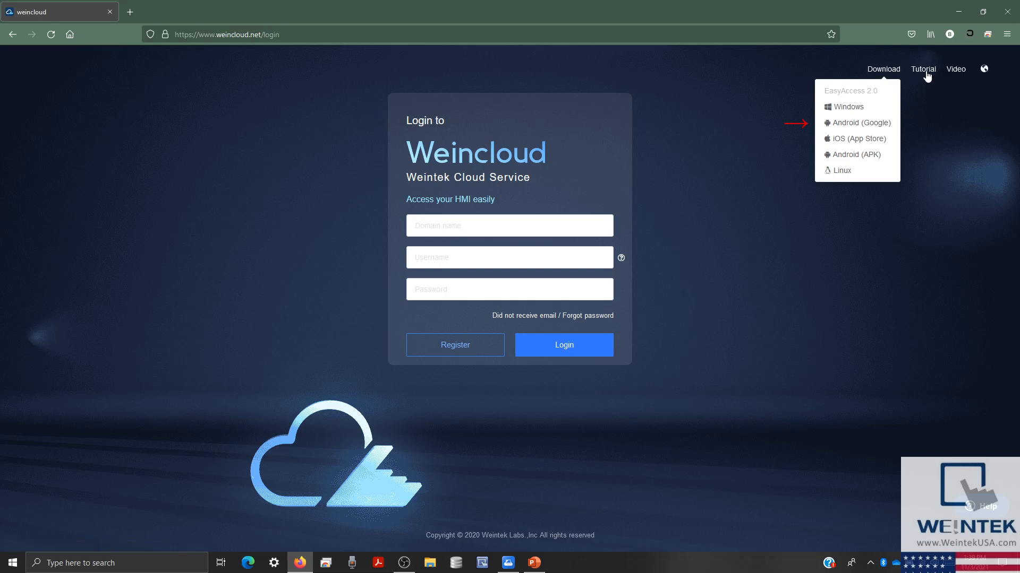
- Log in to Weincloud with domain Weincloud and the saved administrator credentials
mouse_move(927, 76)
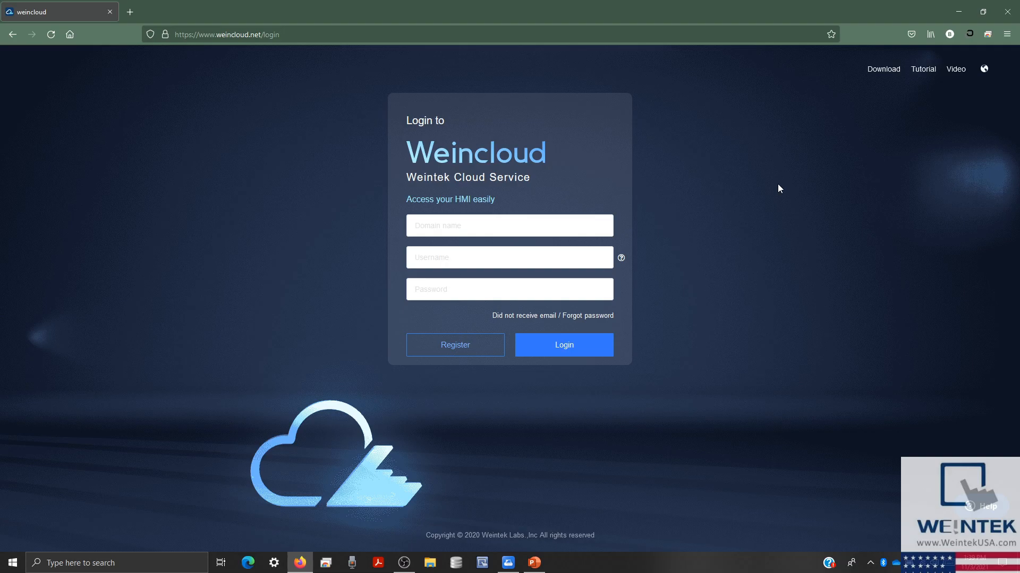
click(607, 219)
text(Weincloud)
key(Tab)
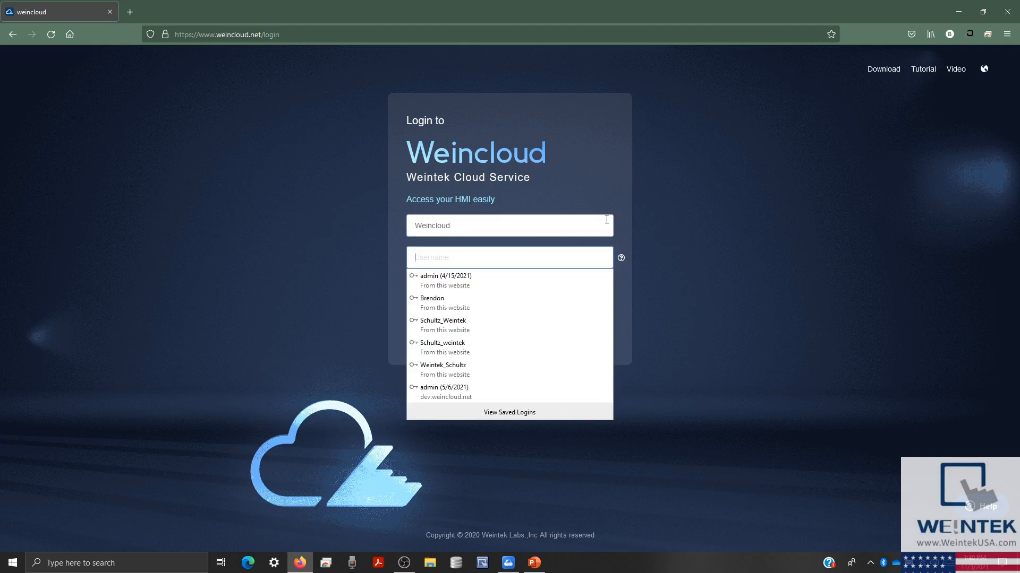
text(a)
key(Down)
key(Return)
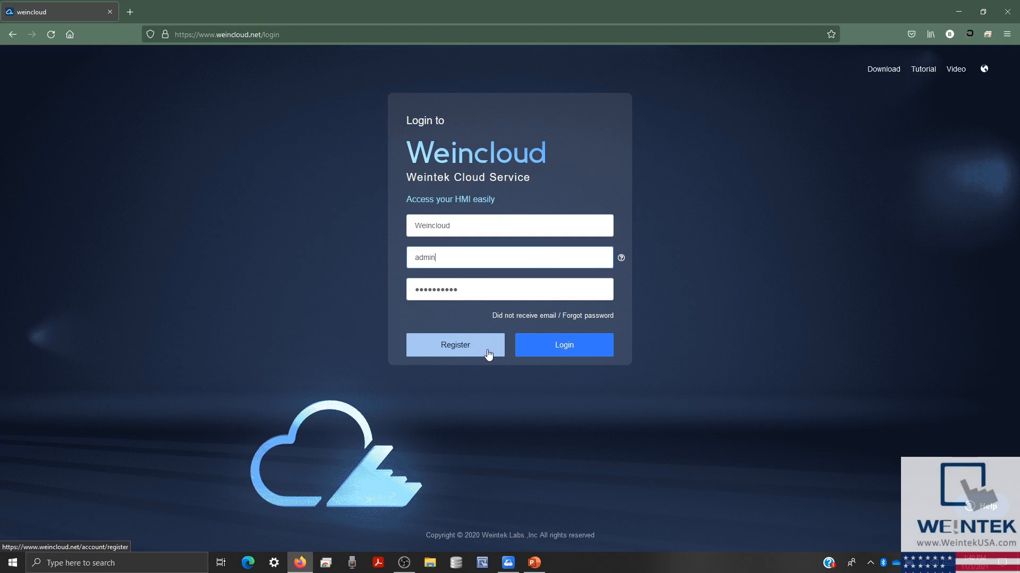
click(525, 340)
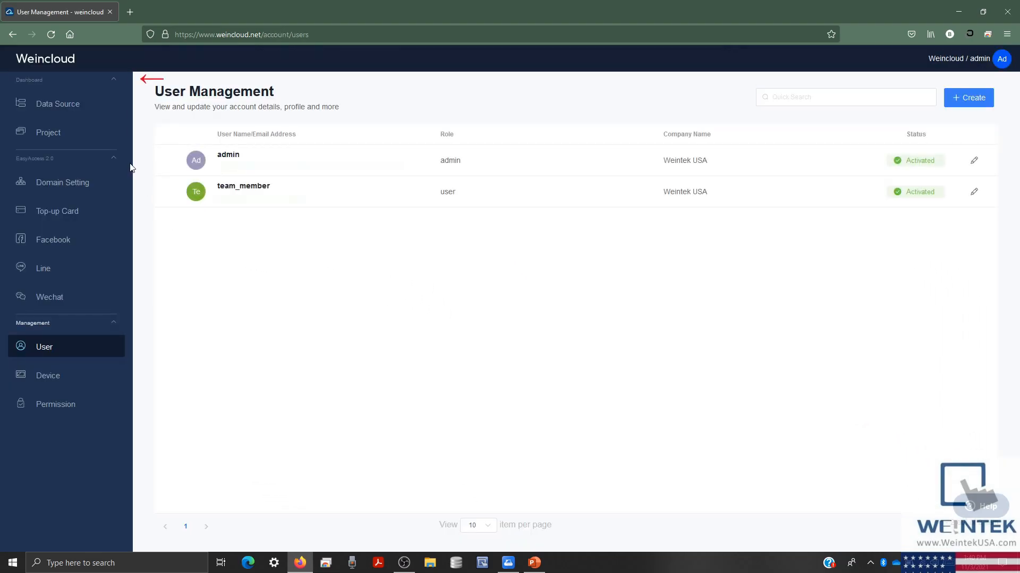
- Collapse the Dashboard and EasyAccess 2.0 sections in the left sidebar
click(117, 83)
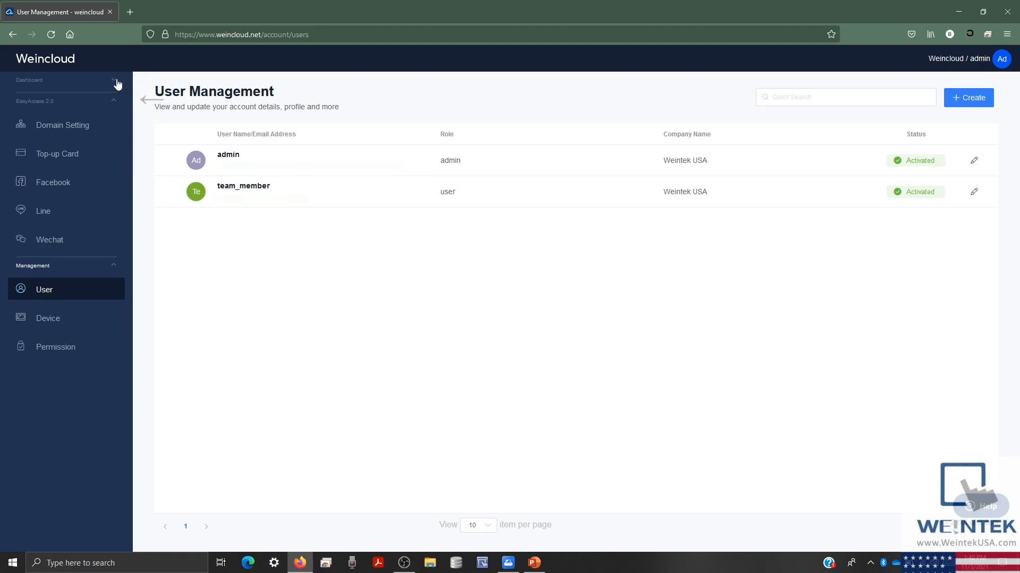
click(114, 101)
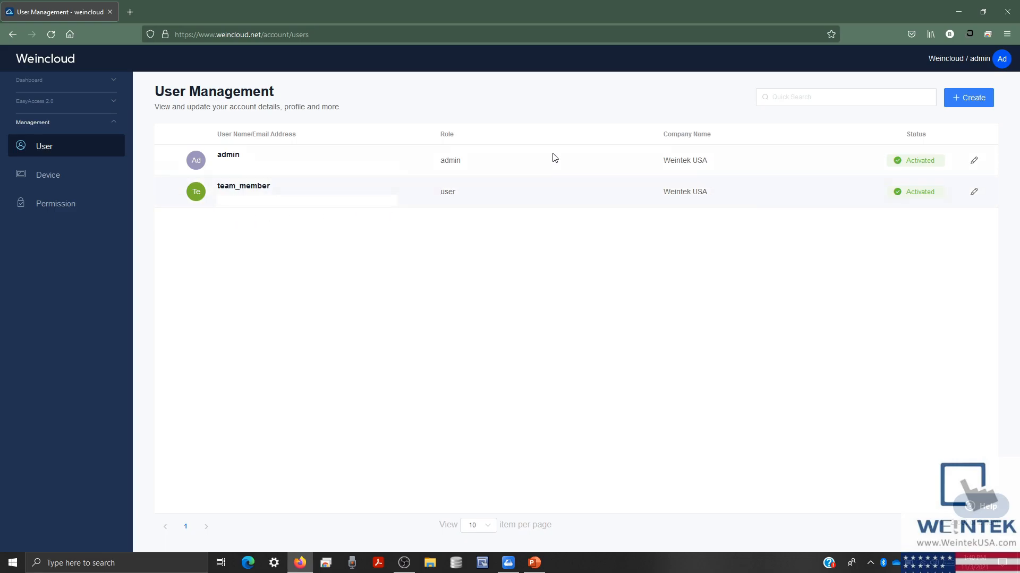
- Dismiss the Add User form, then switch team_member's role to Superuser in its edit form
click(964, 99)
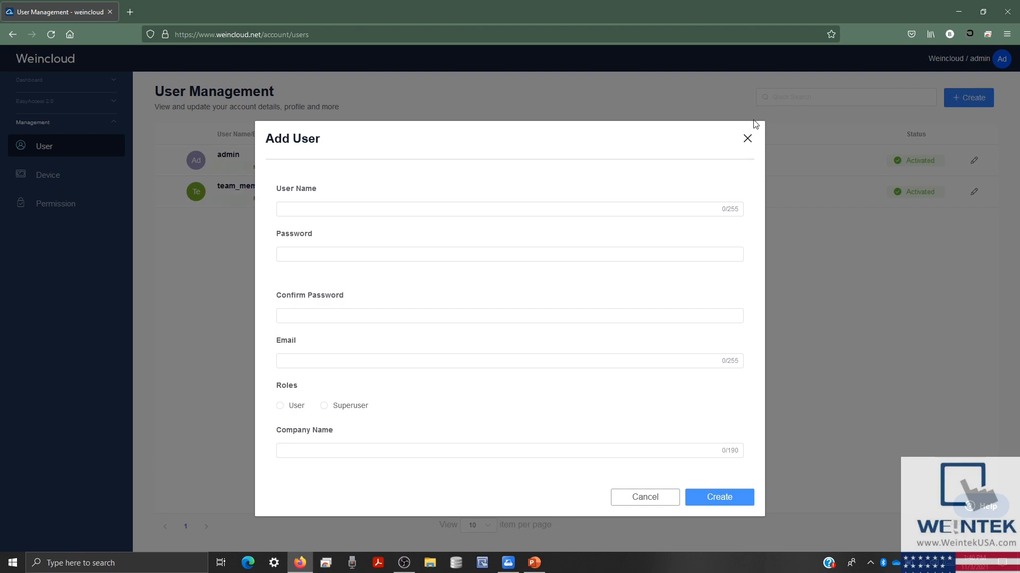
click(747, 139)
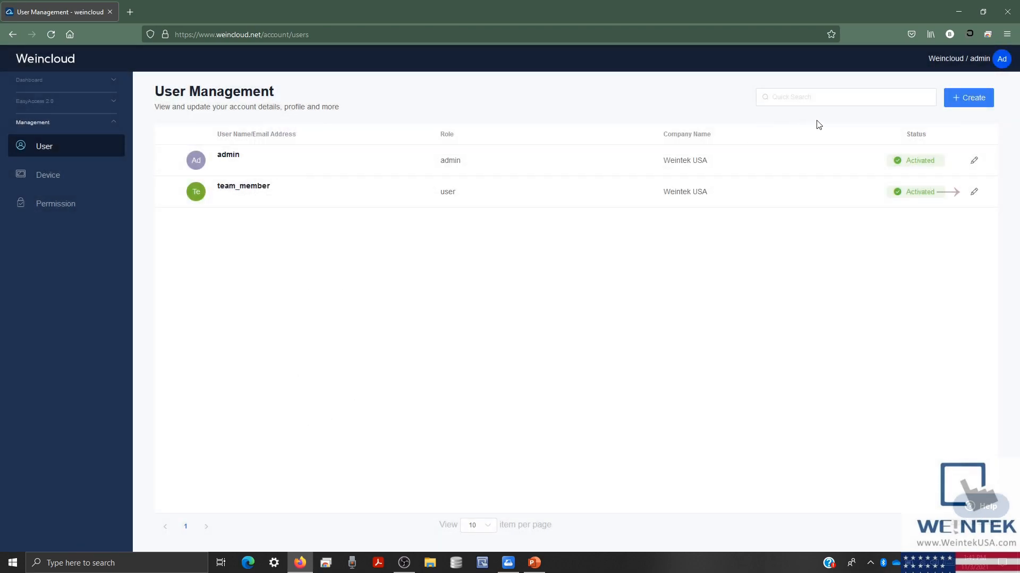
click(973, 195)
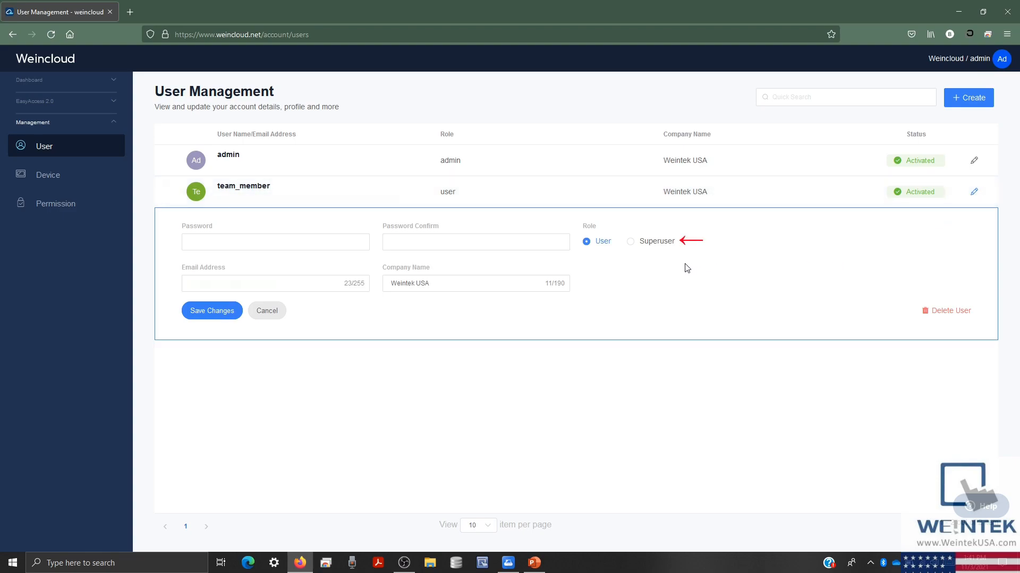
click(632, 242)
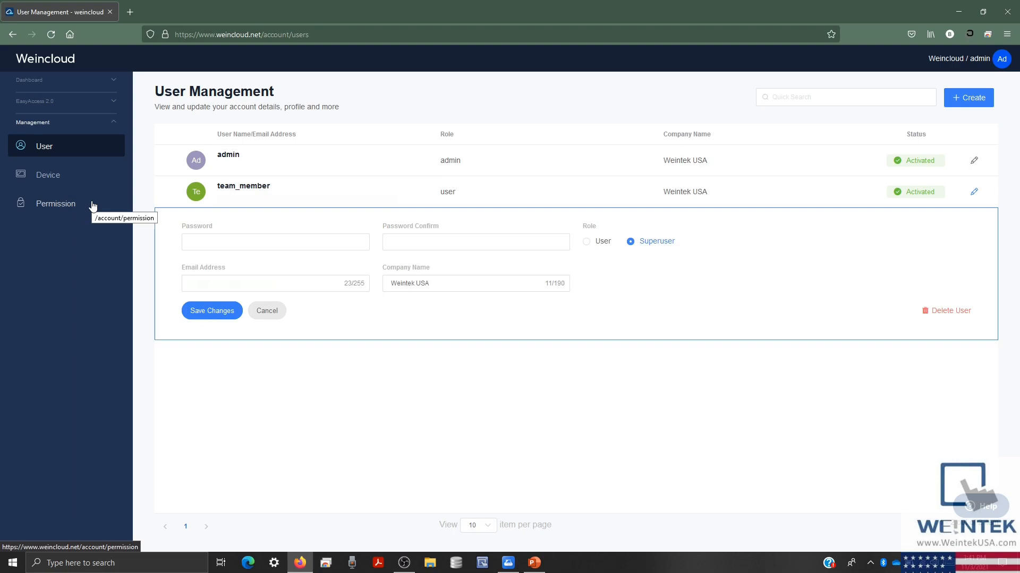
- Discard team_member's role change and go to Device Management, closing Add HMI without adding
click(277, 315)
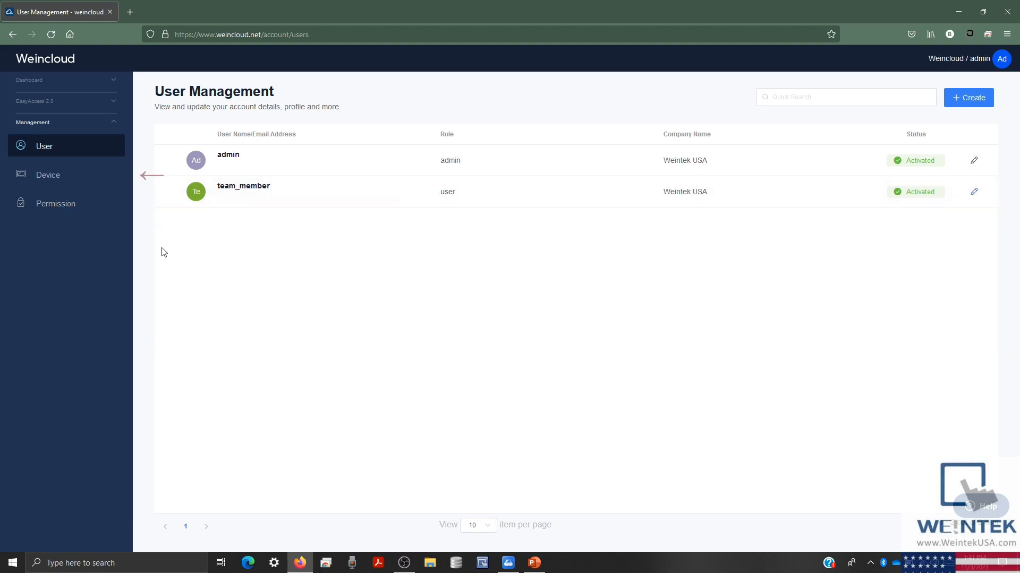
click(102, 186)
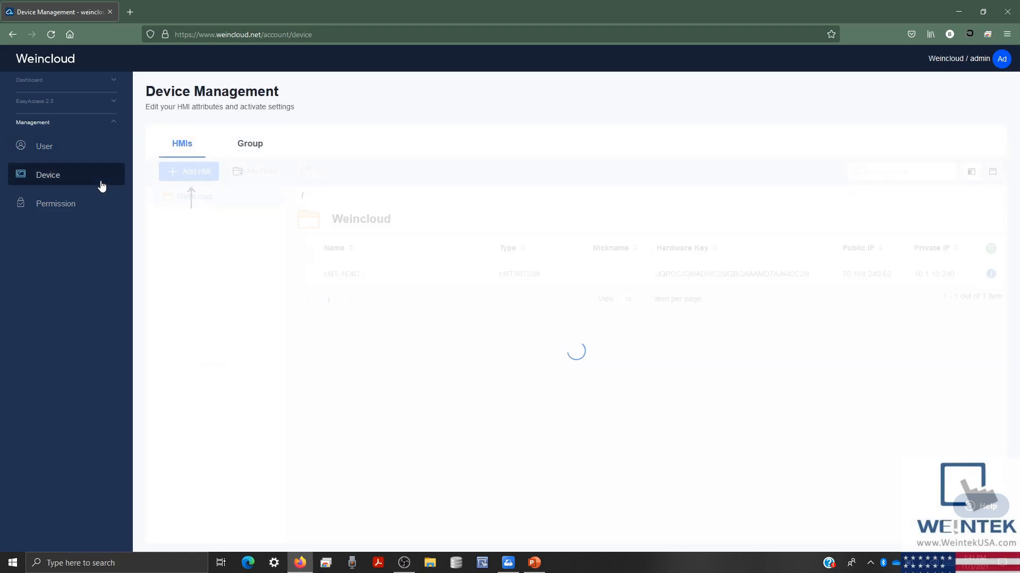
click(202, 172)
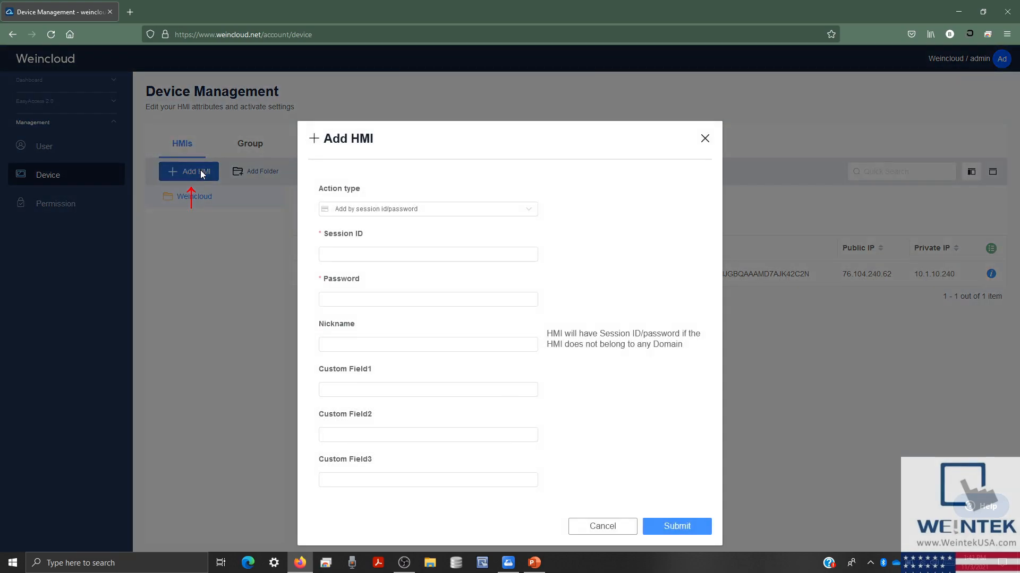
click(703, 137)
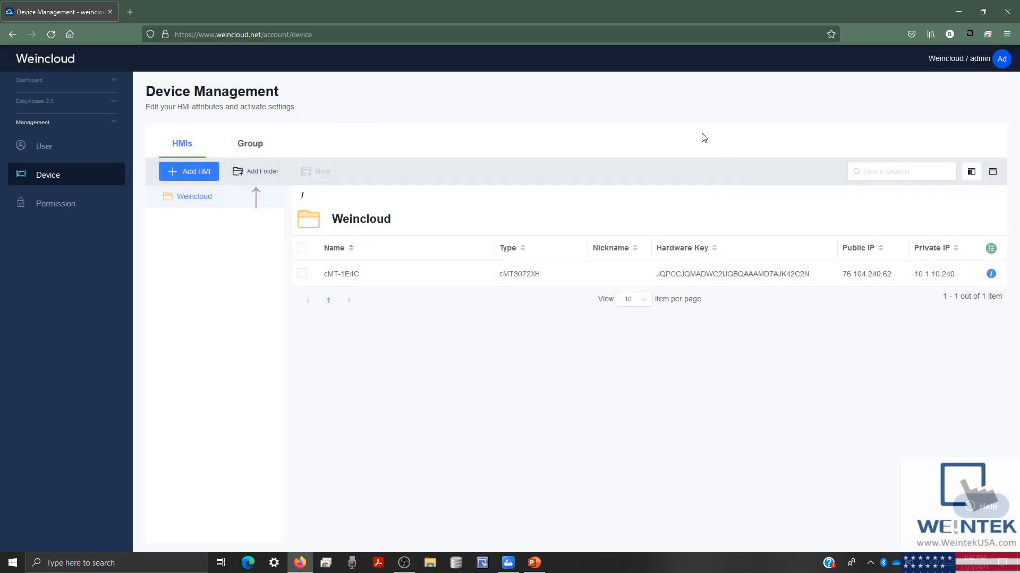
- Create a new subfolder named Folder under Weincloud
click(267, 173)
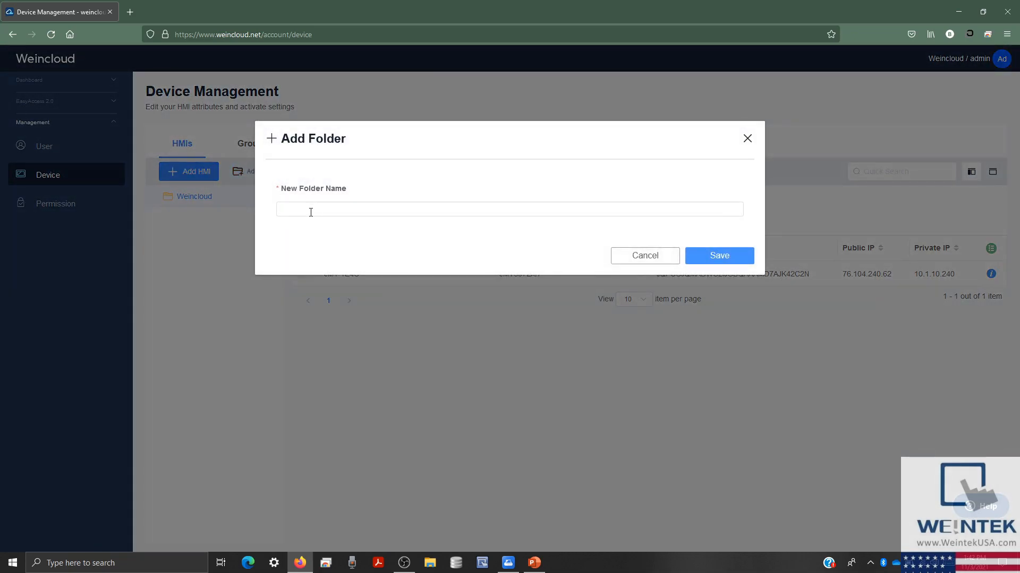
text(Folder)
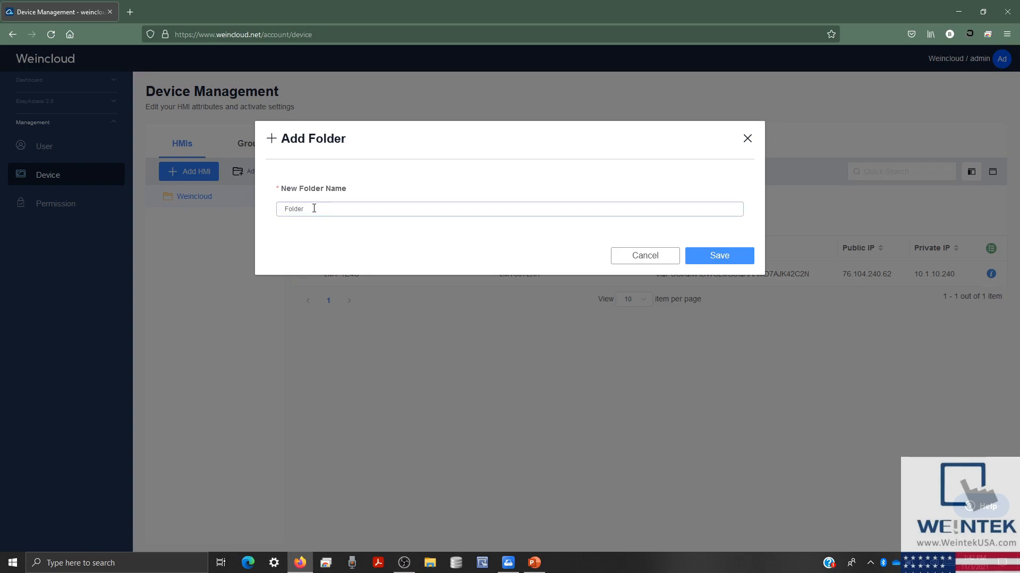
click(703, 253)
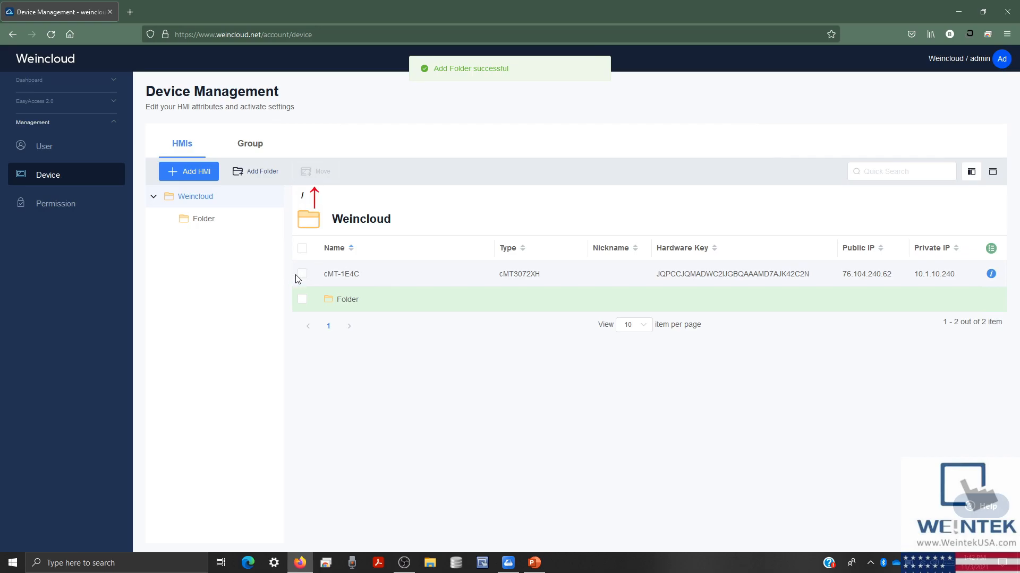
- Move the cMT-1E4C HMI into Folder
click(301, 274)
click(316, 171)
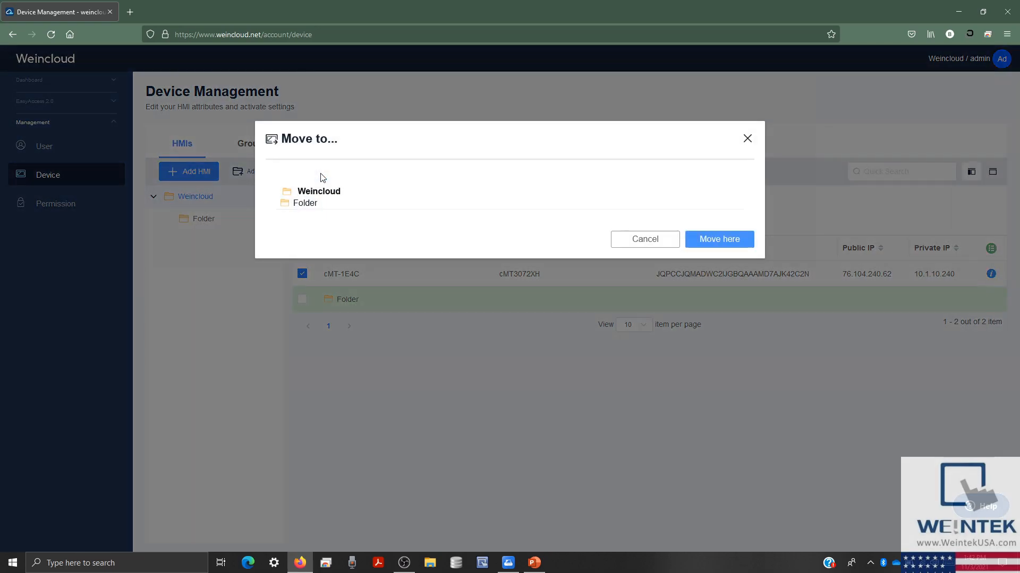
click(314, 204)
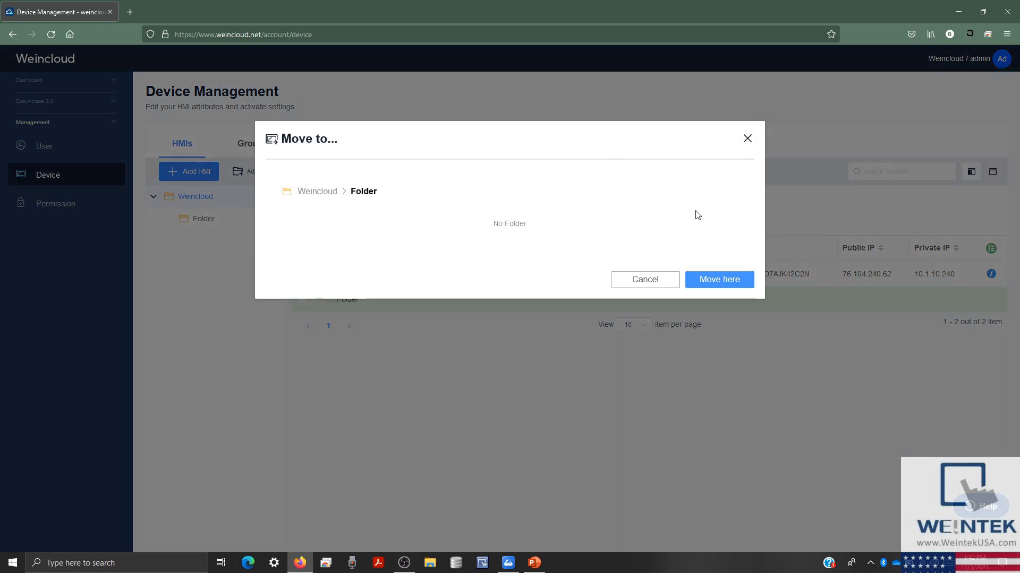
click(731, 282)
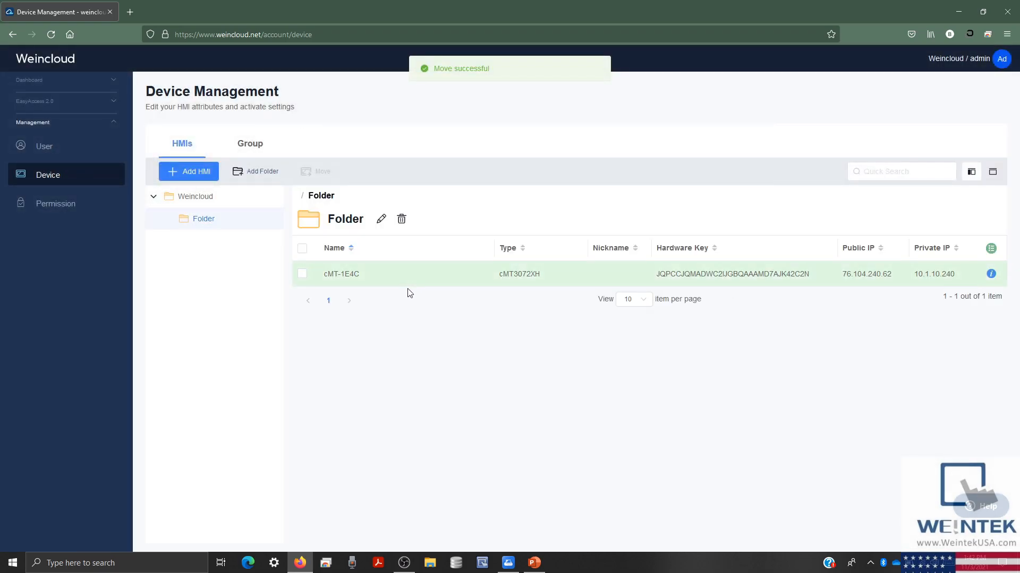
- Browse into Folder and view the cMT-1E4C HMI's details
click(235, 201)
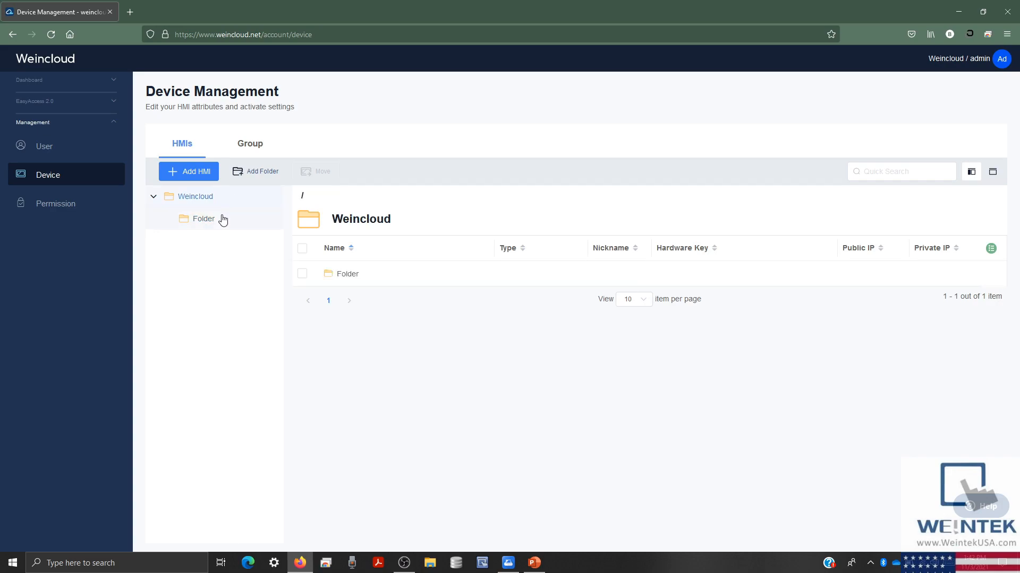
click(221, 218)
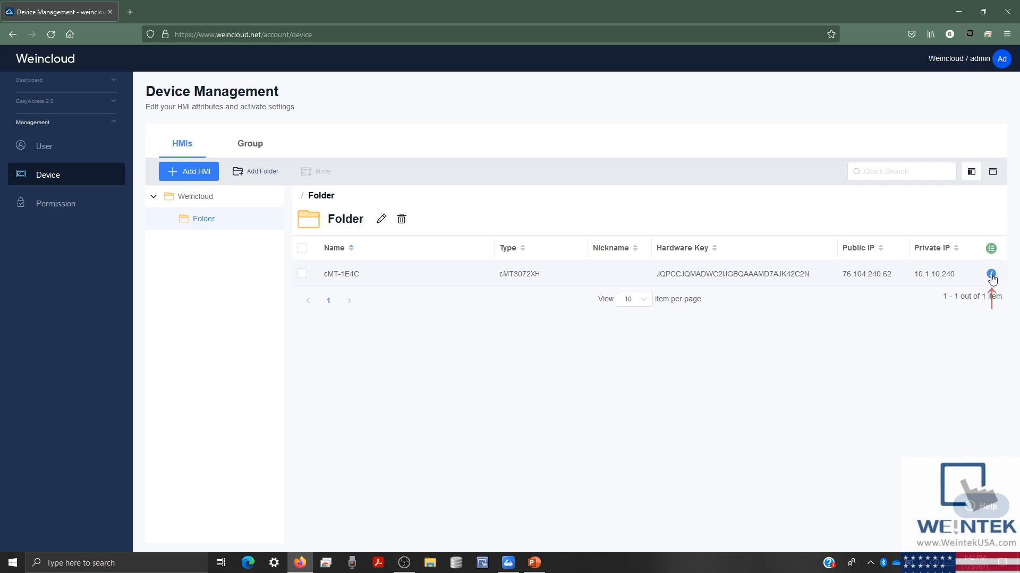
click(990, 274)
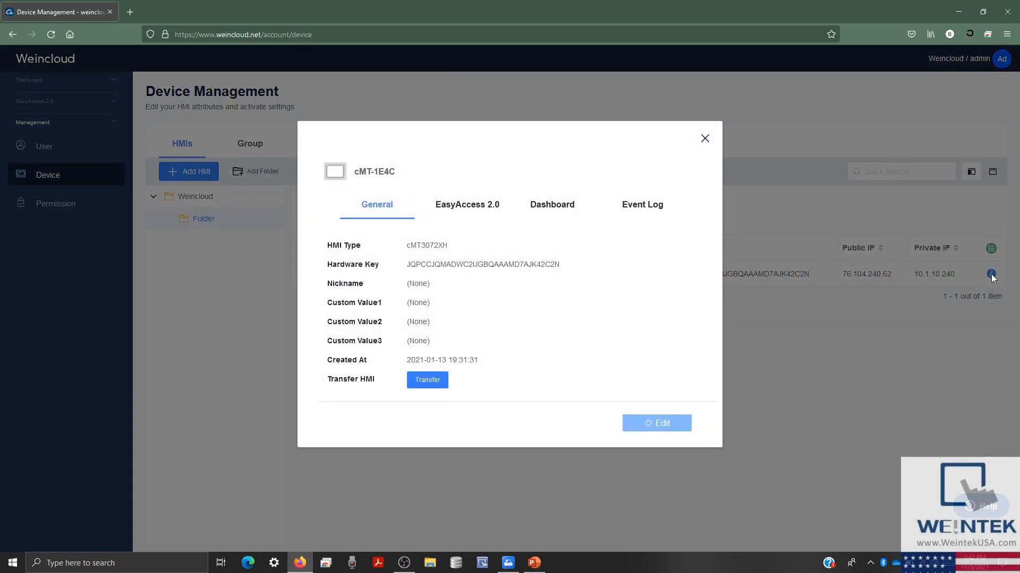
click(708, 146)
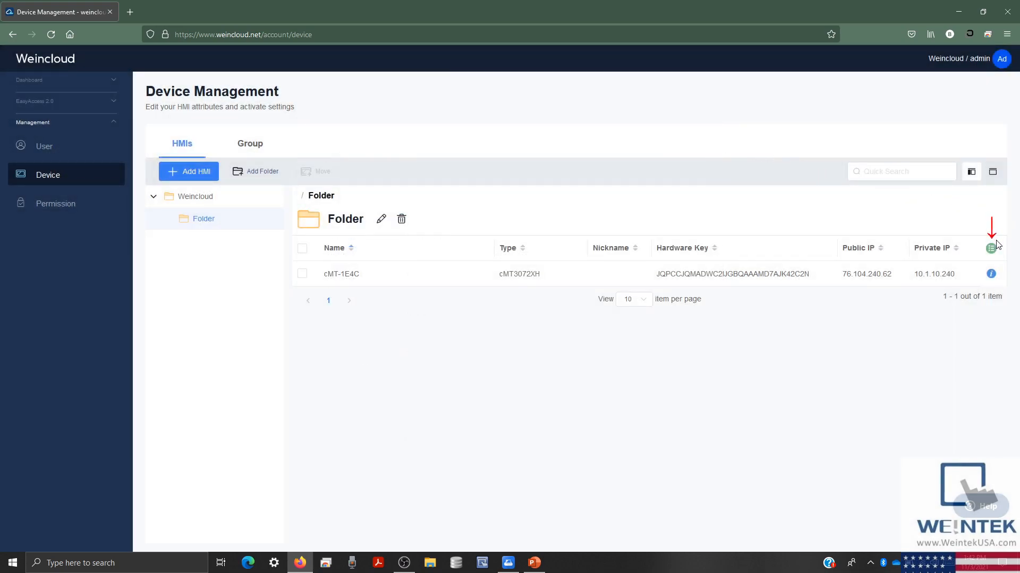
- Show the Network Traffic column and hide the Private IP column in the HMI table
click(991, 249)
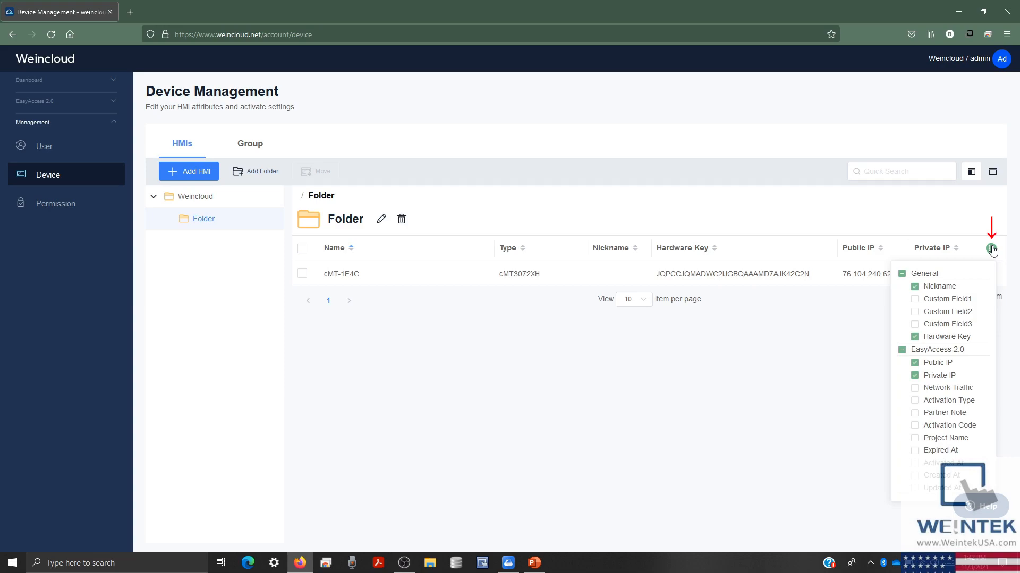
click(941, 393)
click(939, 378)
click(866, 364)
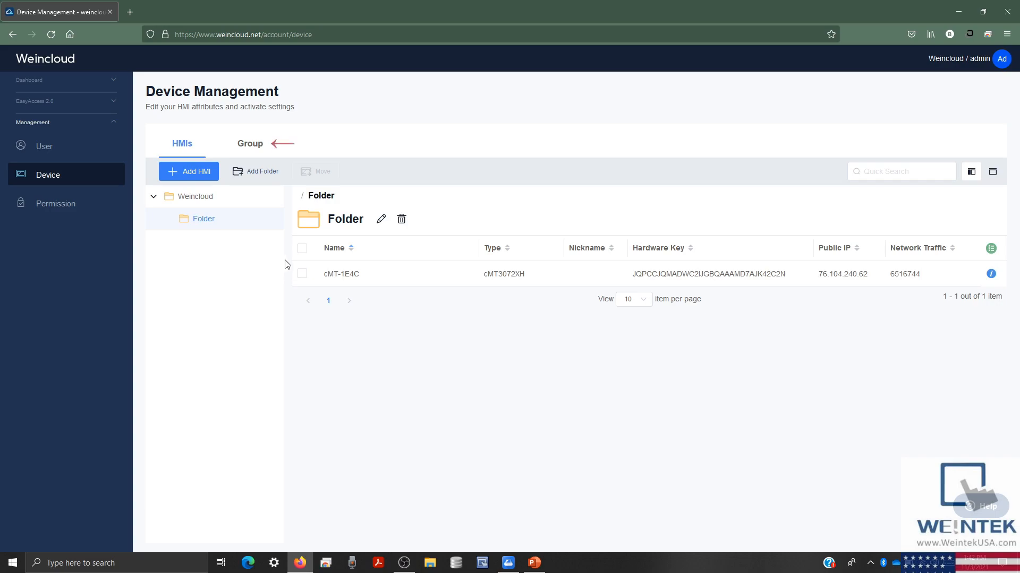
- Create a new HMI group named Group in the Group view
click(257, 152)
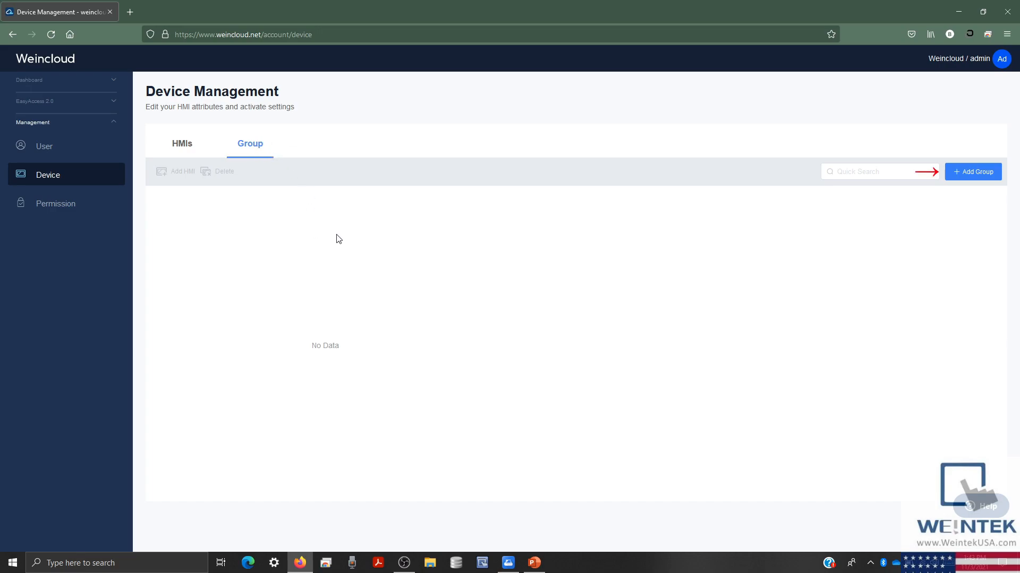
click(968, 174)
click(727, 208)
text(Group)
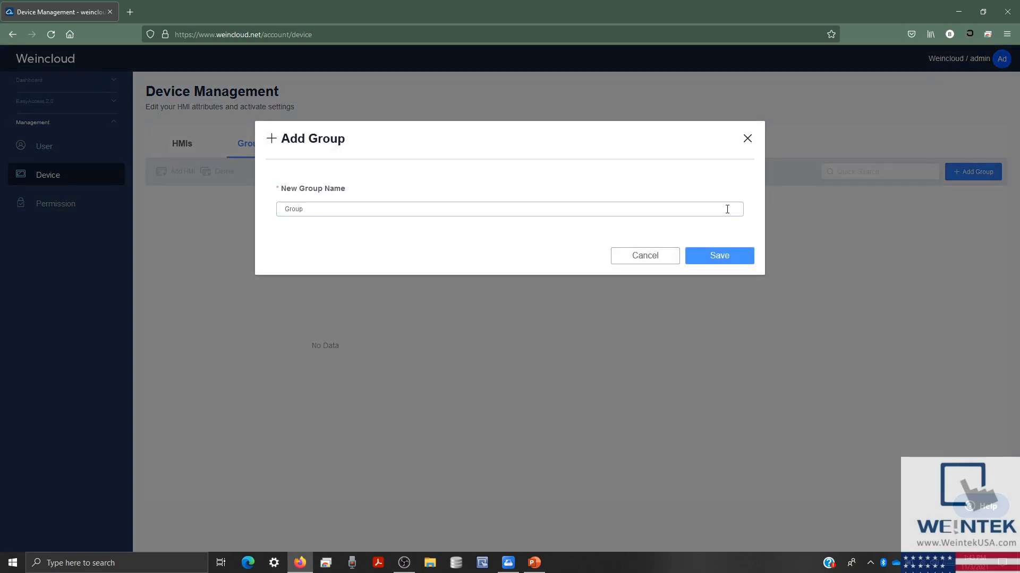
click(740, 255)
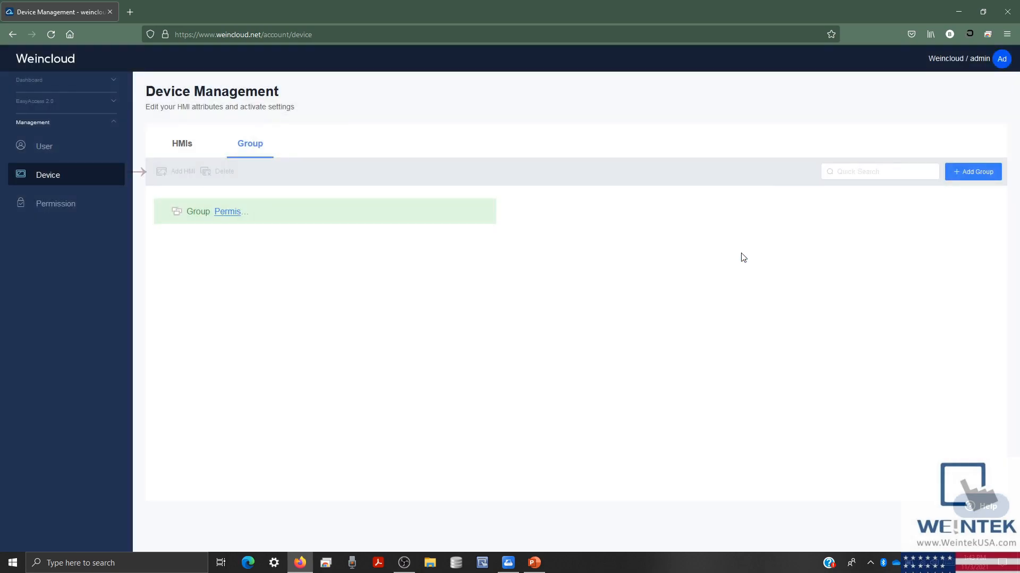
- Add the cMT-1E4C HMI as a member of Group
click(207, 220)
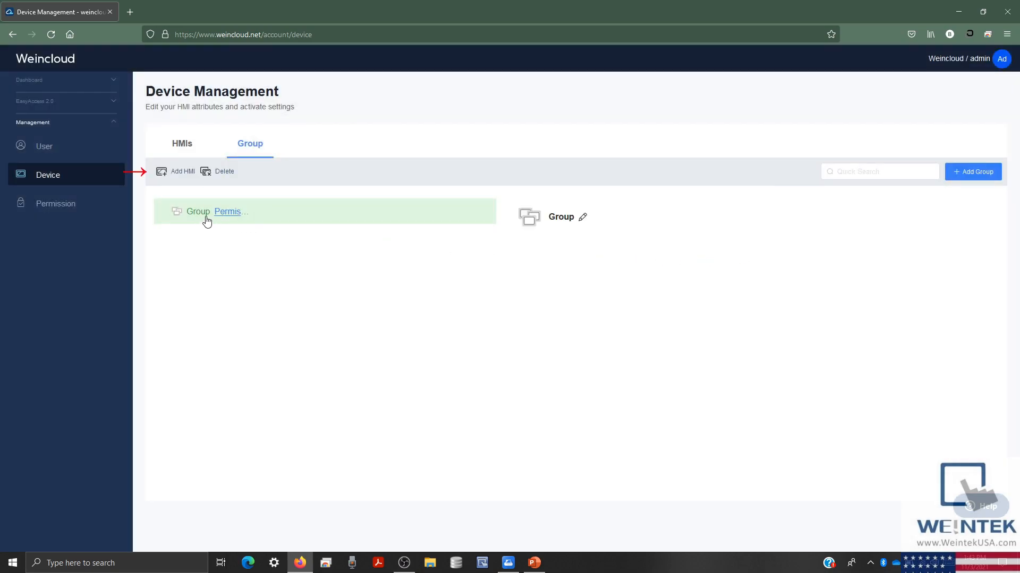
click(179, 168)
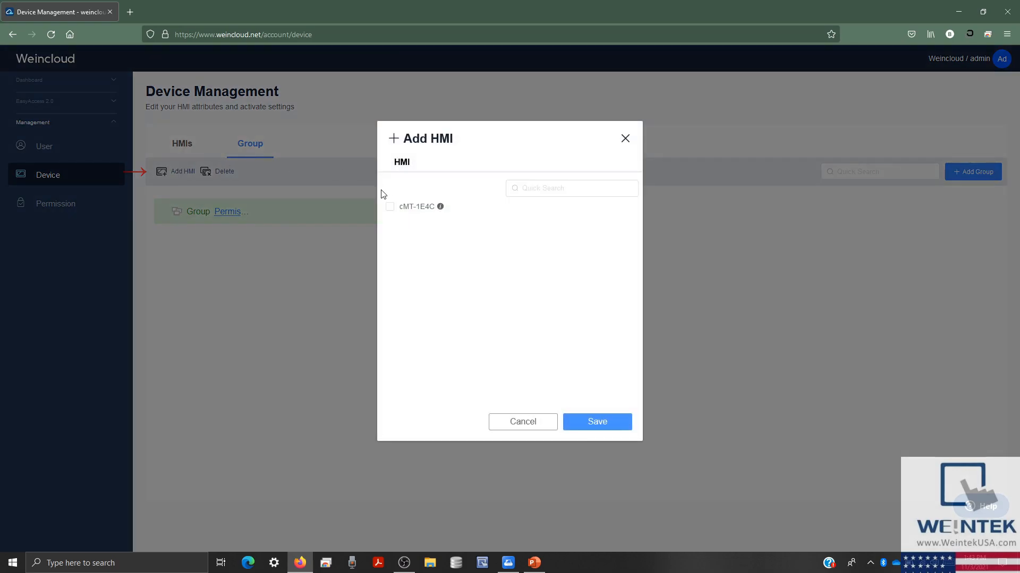
click(390, 207)
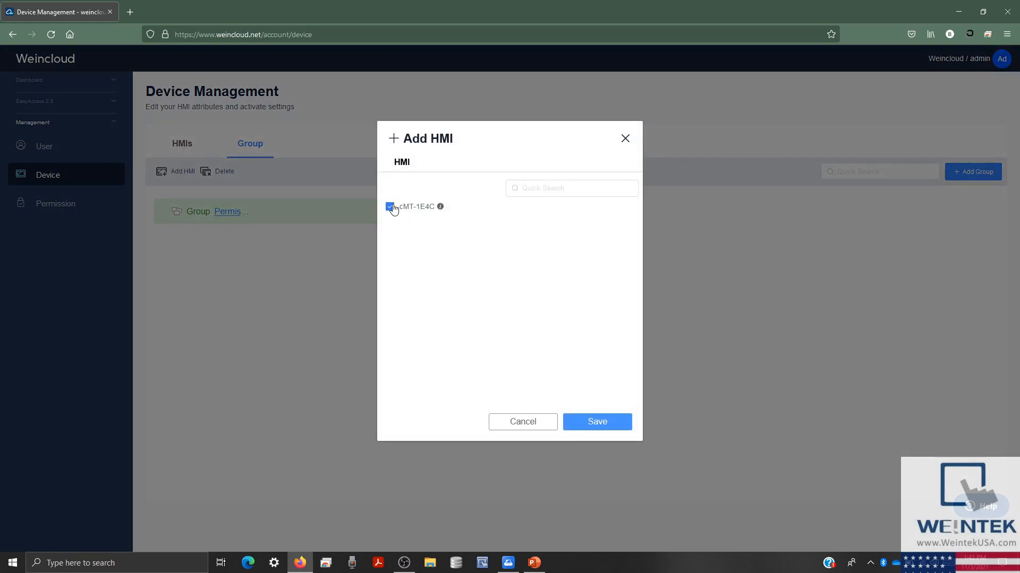
click(595, 422)
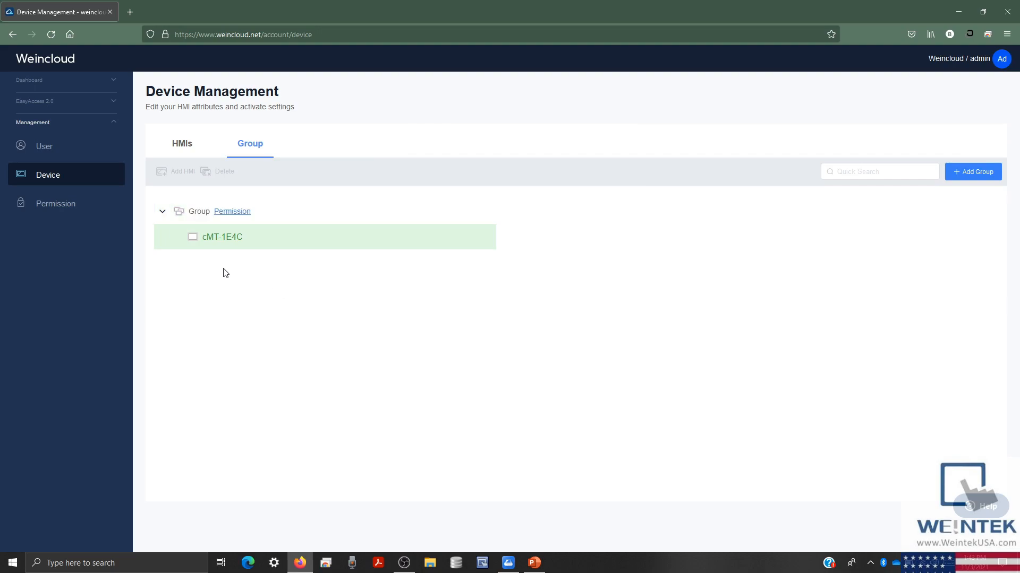
- Review Permission Management by HMI and by Group, then return to the User view
click(59, 210)
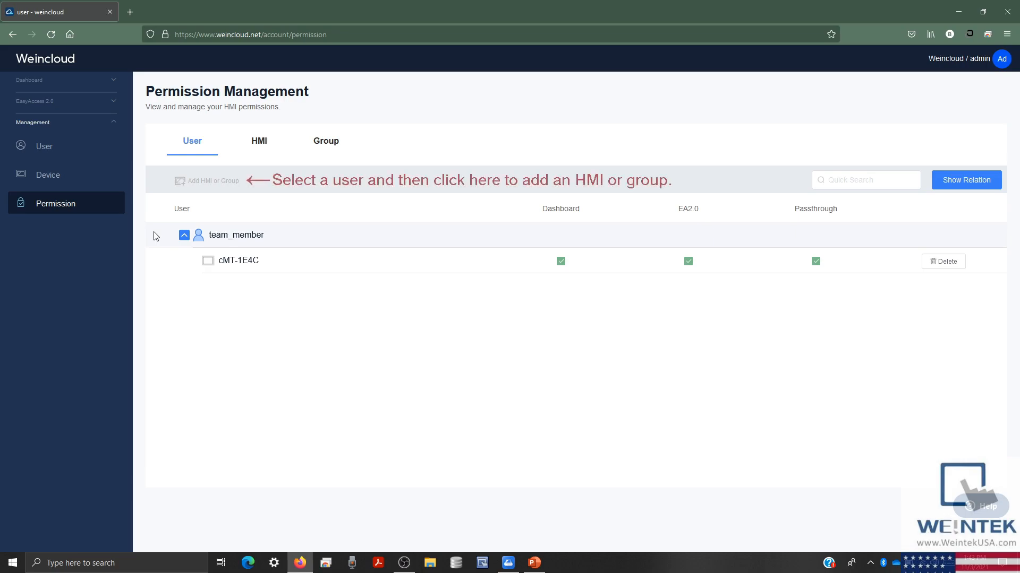
click(255, 157)
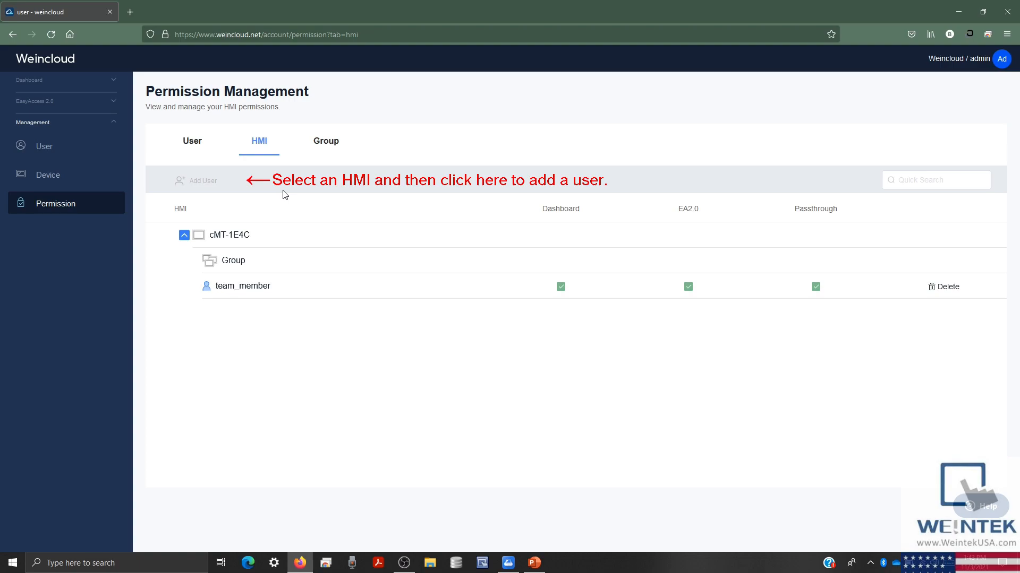
click(322, 151)
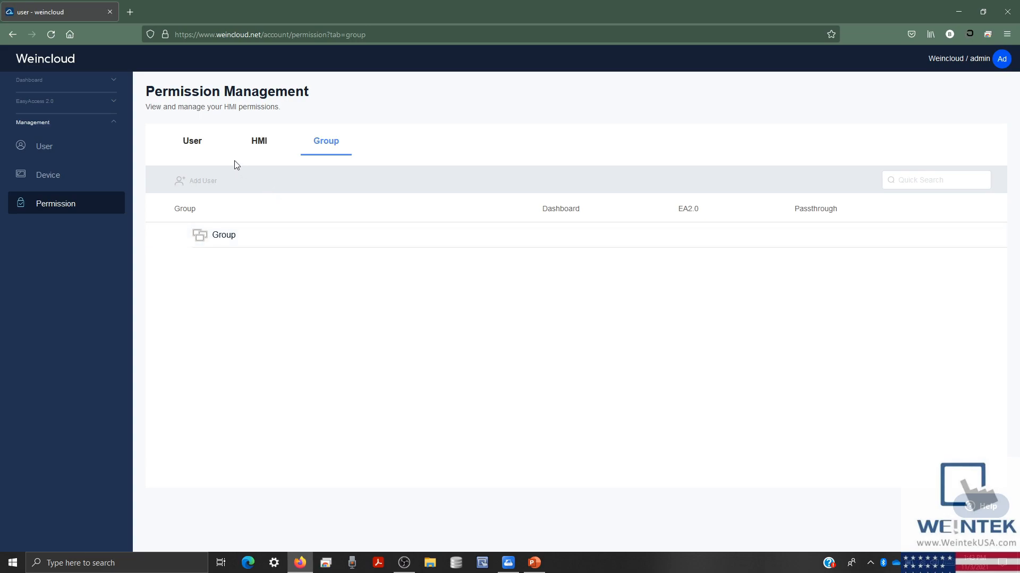
click(207, 154)
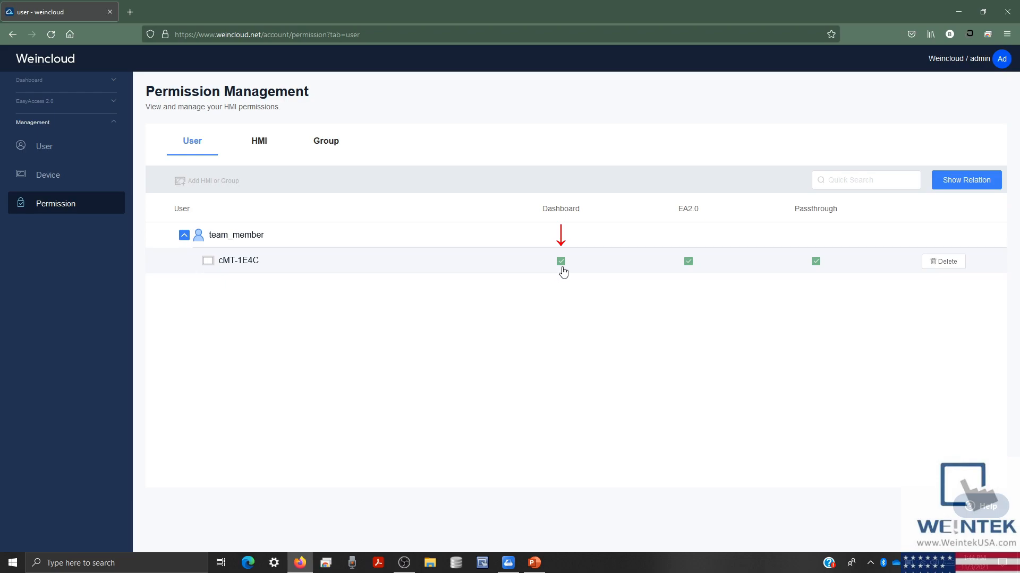
- Revoke team_member's Dashboard and EA2.0 permissions on cMT-1E4C, checking its Data Source tags in between
click(561, 261)
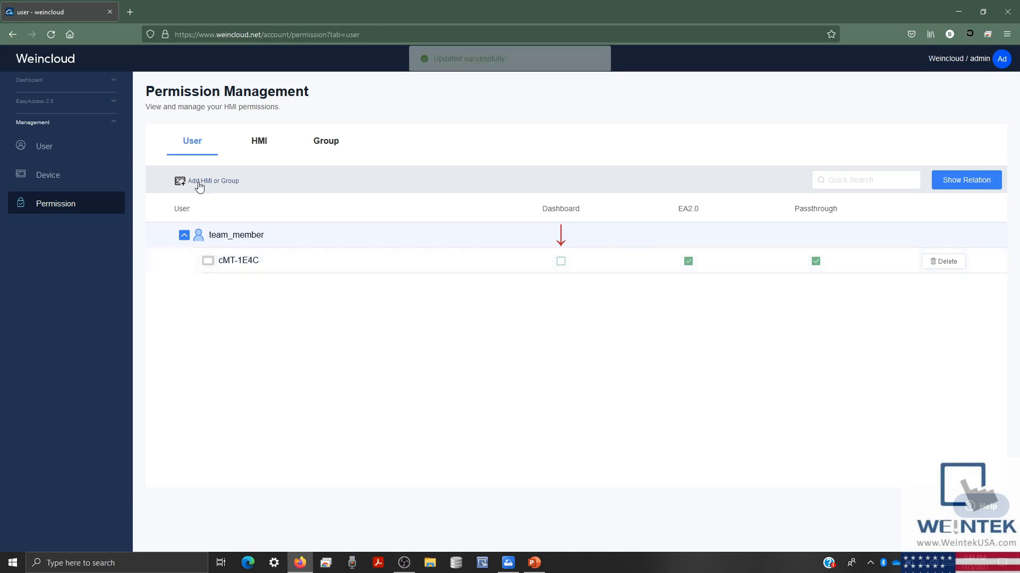
click(120, 90)
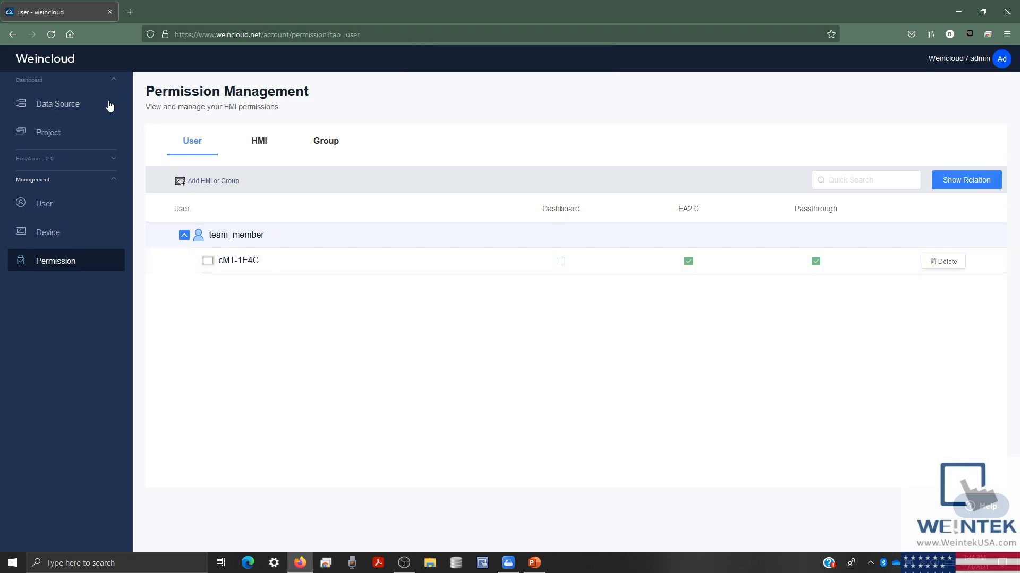
click(107, 104)
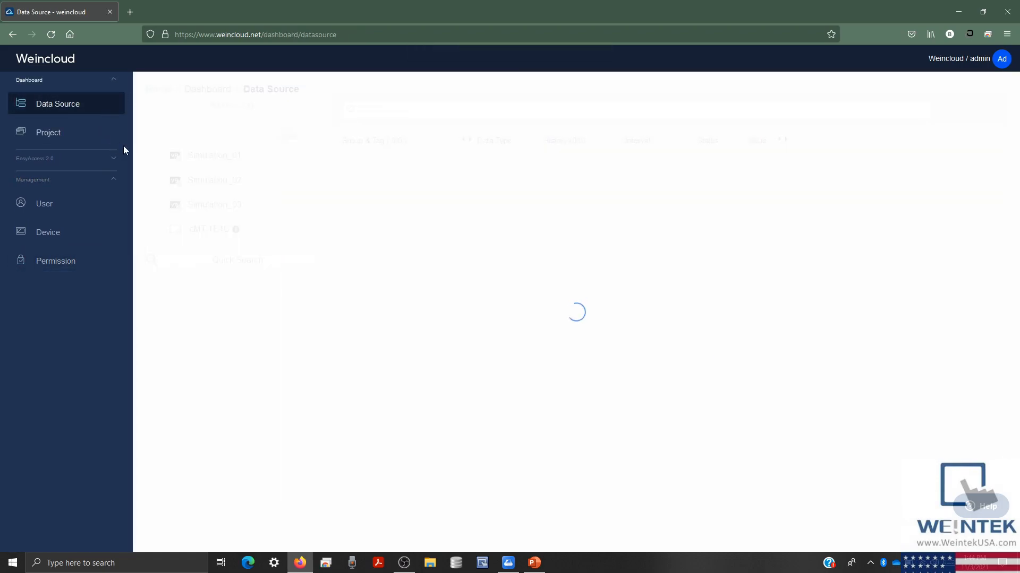
click(196, 227)
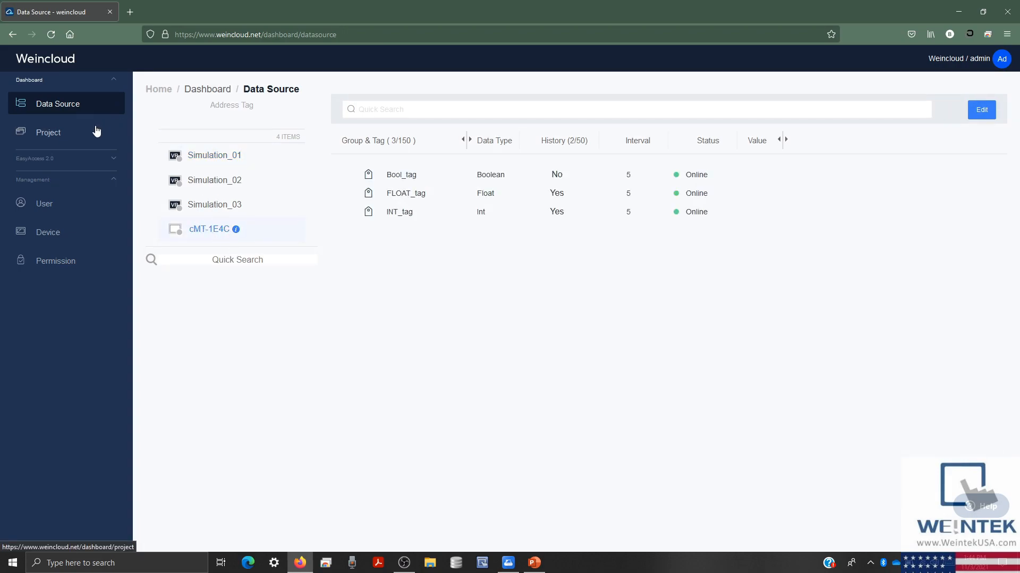
click(95, 260)
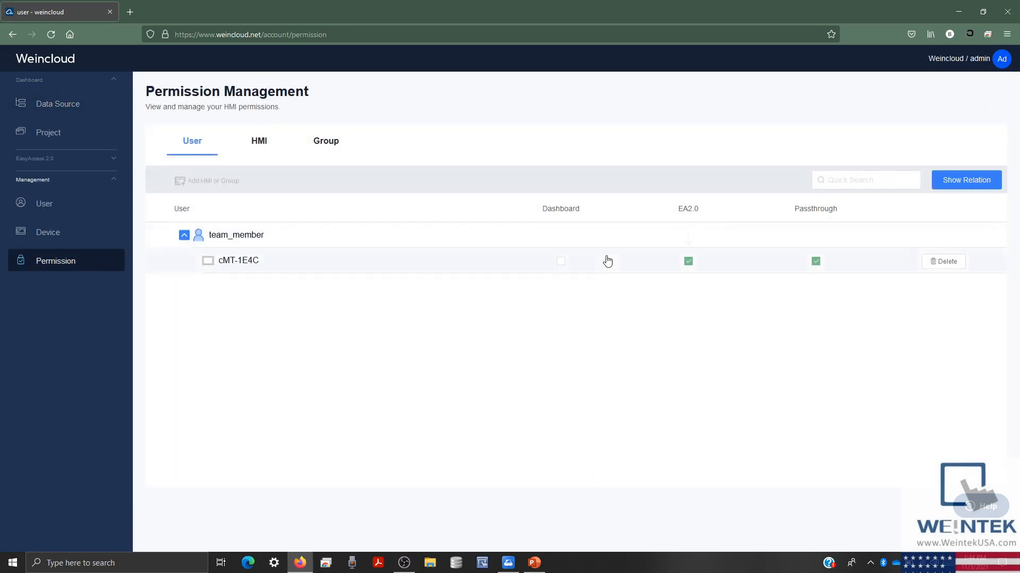
click(688, 261)
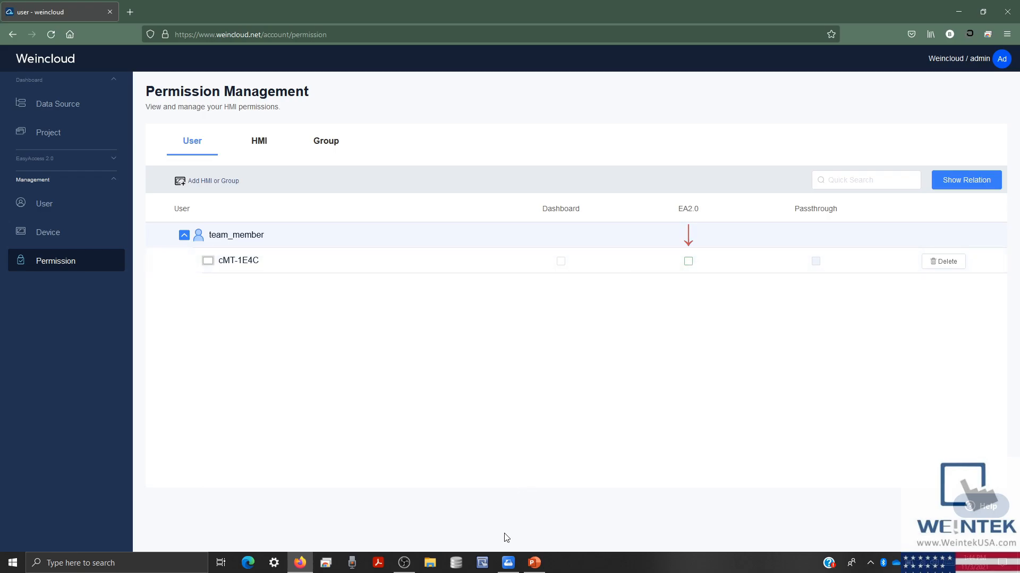
- Sign in to EasyAccess 2.0 as team_member and attempt a VPN connection to cMT-1E4C in Folder
click(513, 562)
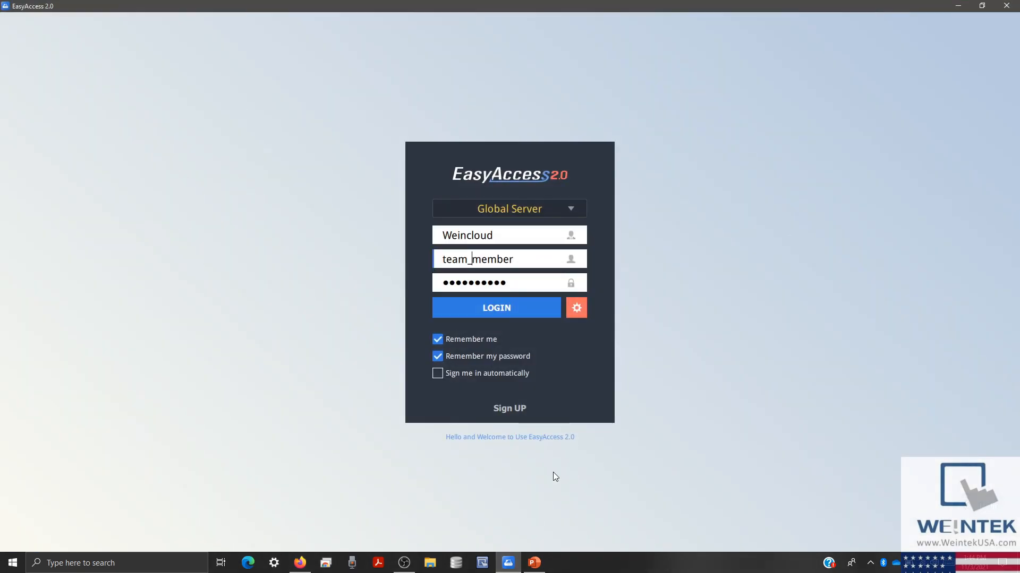
click(509, 308)
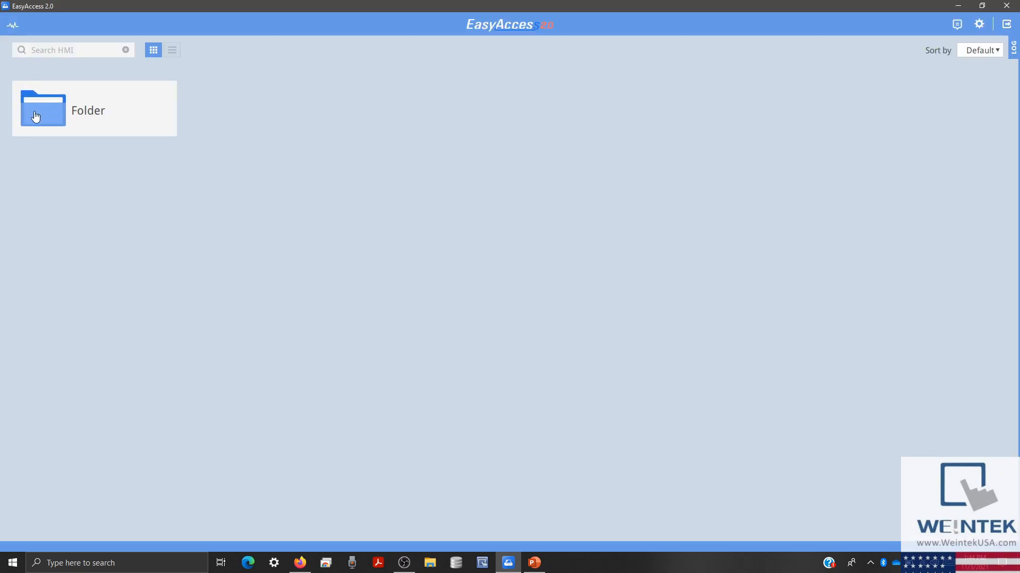
click(35, 111)
click(162, 122)
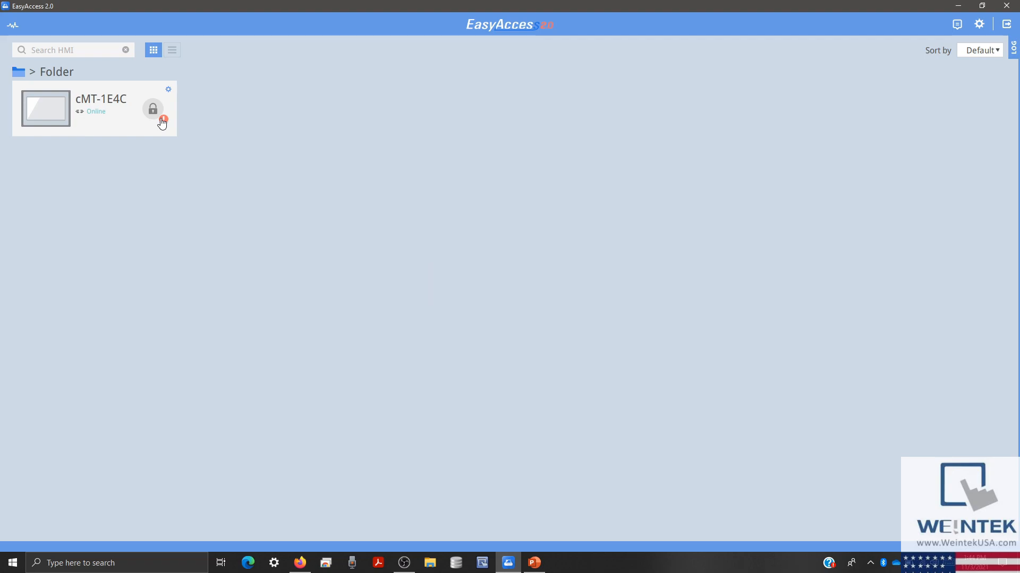
click(299, 562)
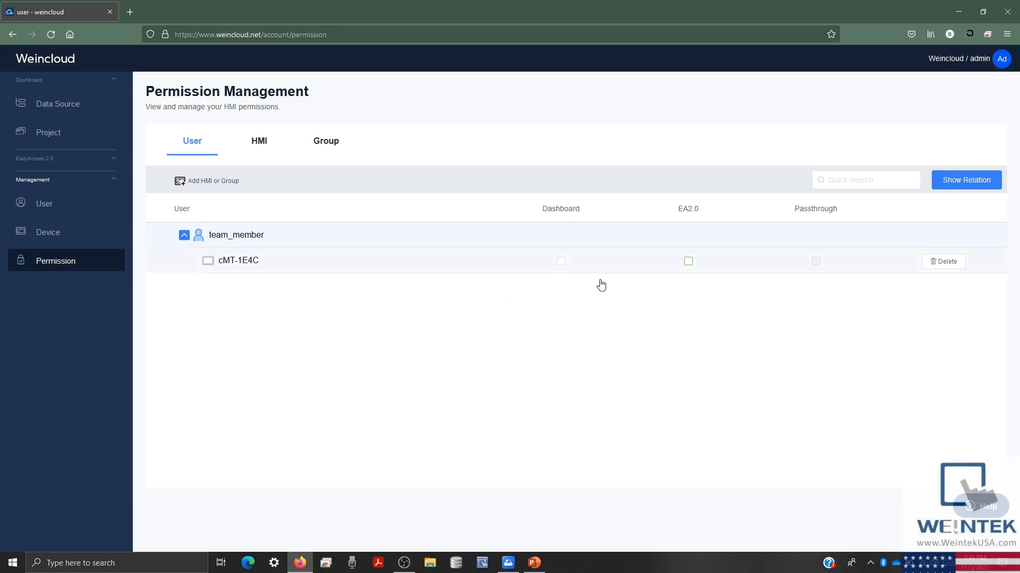
- Re-enable EA2.0, Passthrough and Dashboard for team_member on cMT-1E4C, then expand EasyAccess 2.0 in the sidebar
click(690, 263)
click(816, 262)
click(562, 262)
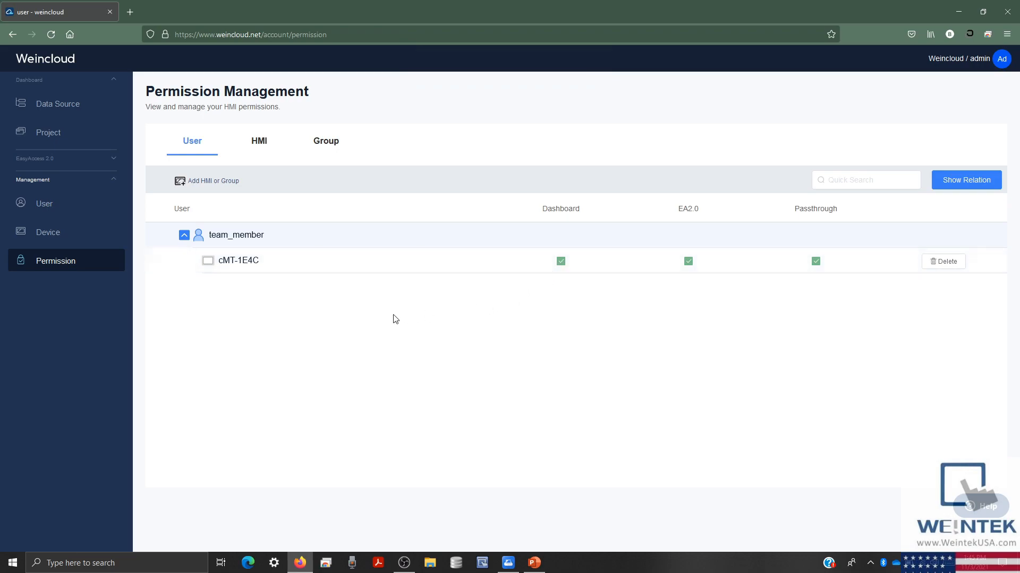
click(118, 187)
click(118, 167)
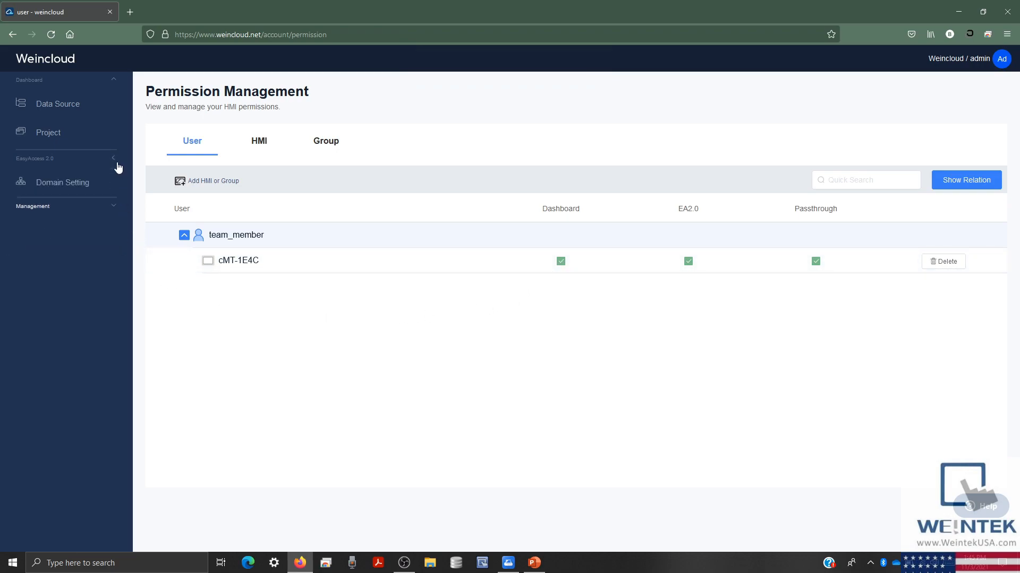
- View the Domain Setting Activity report options, checking the Daily schedule but leaving Subscribe unchecked
click(102, 185)
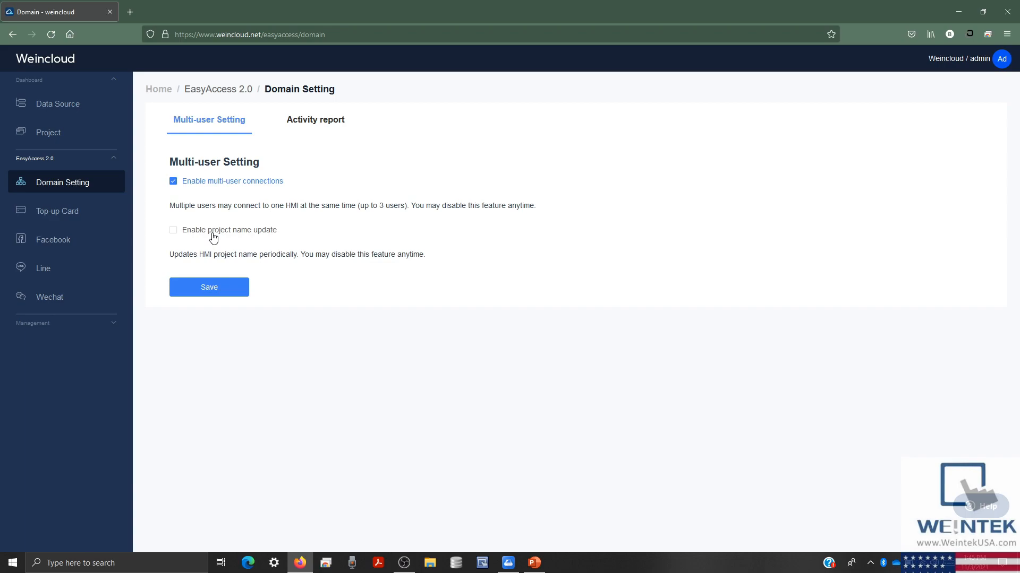
click(301, 134)
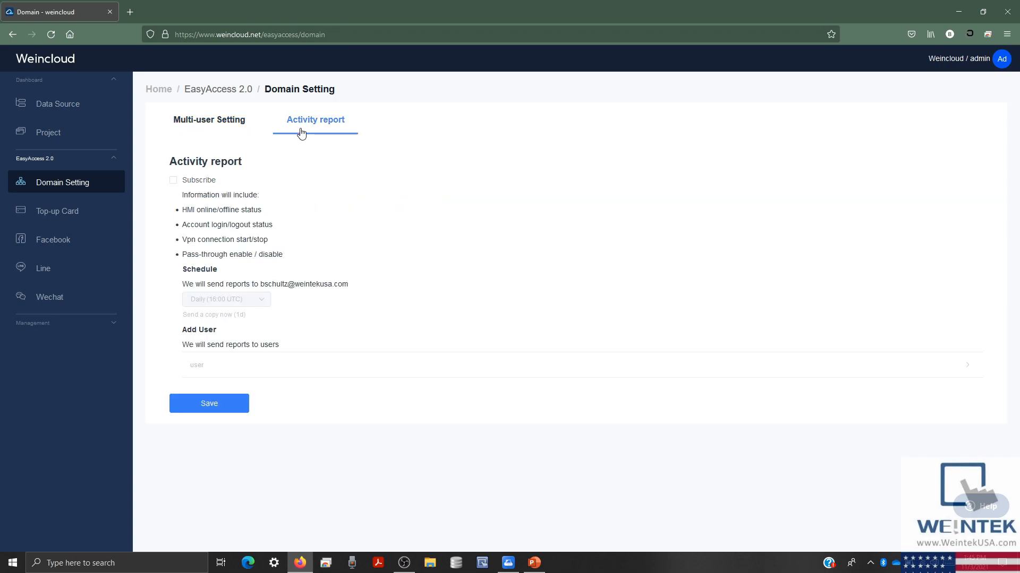
click(175, 181)
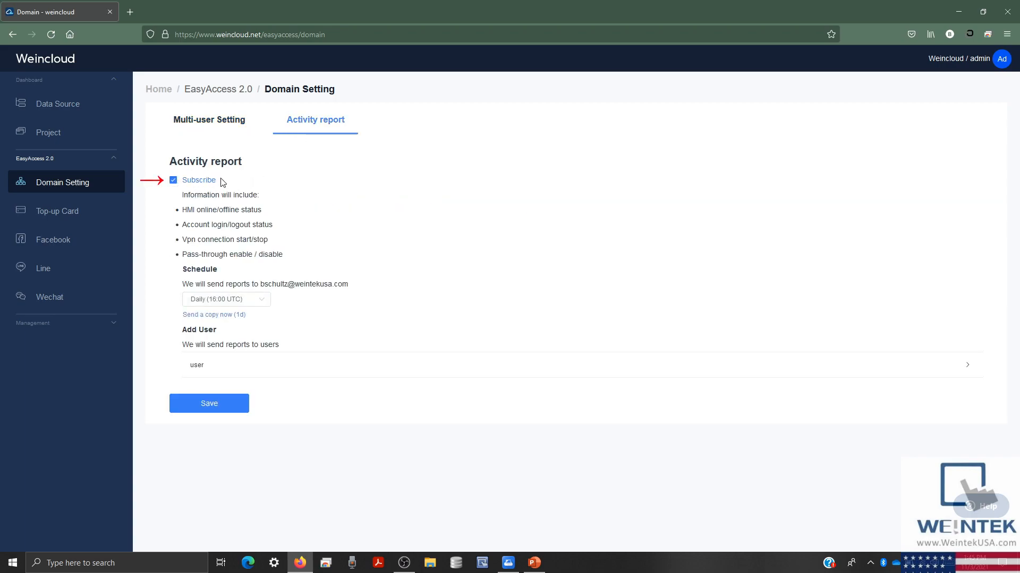
click(262, 299)
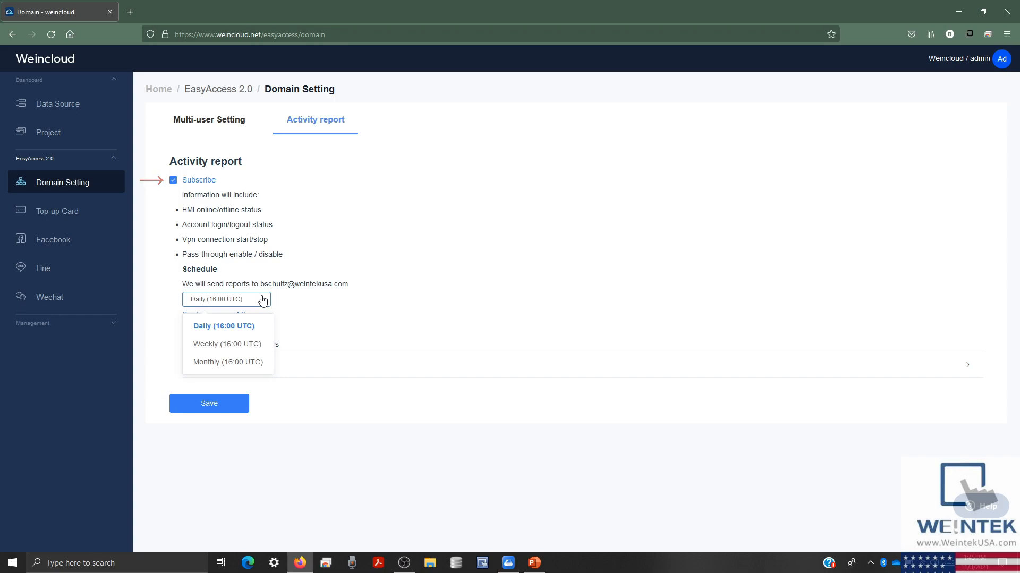
click(262, 299)
click(197, 183)
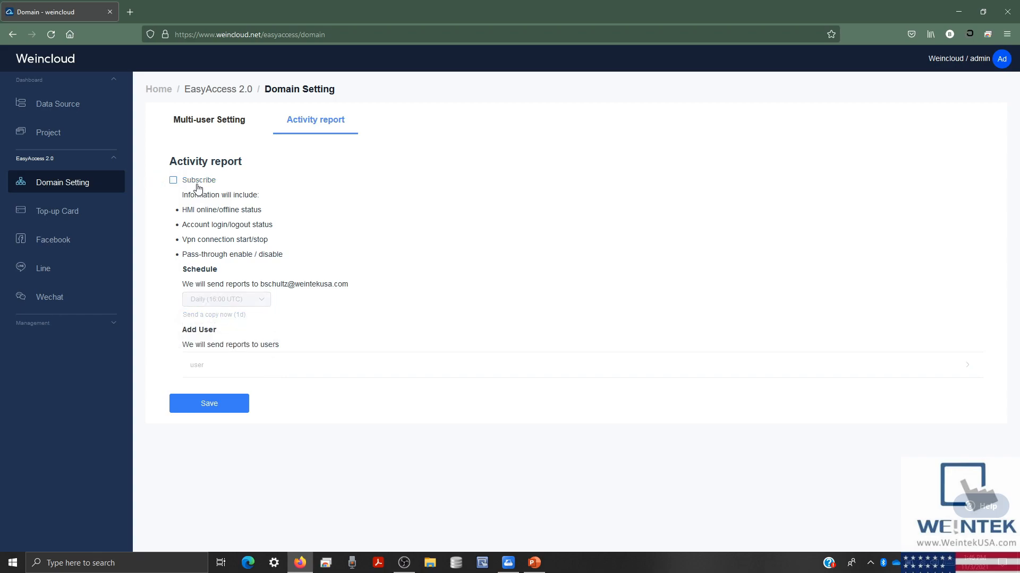
- Open the Top-up Card page and dismiss the add top-up card form without adding a card
click(109, 220)
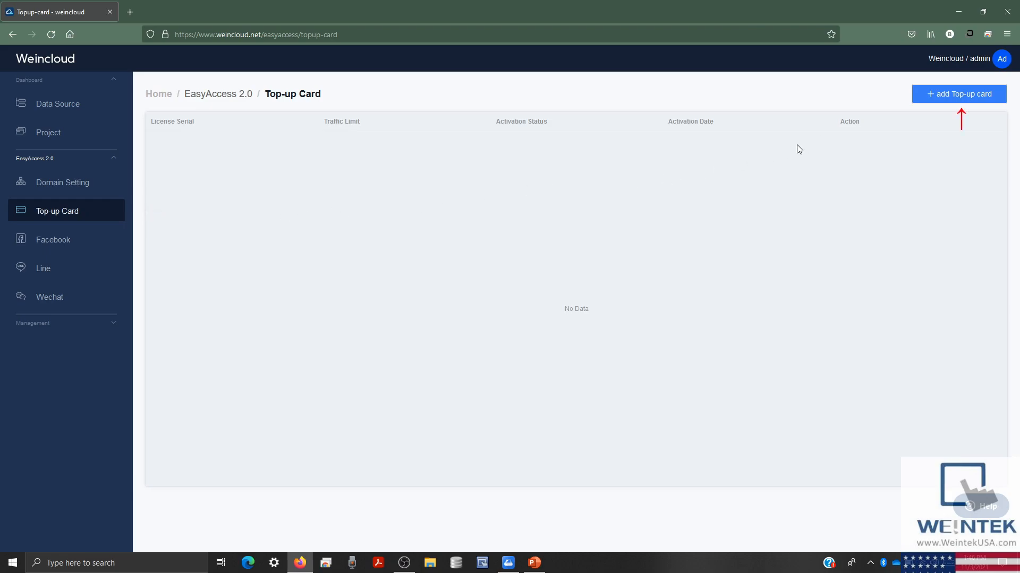
click(948, 100)
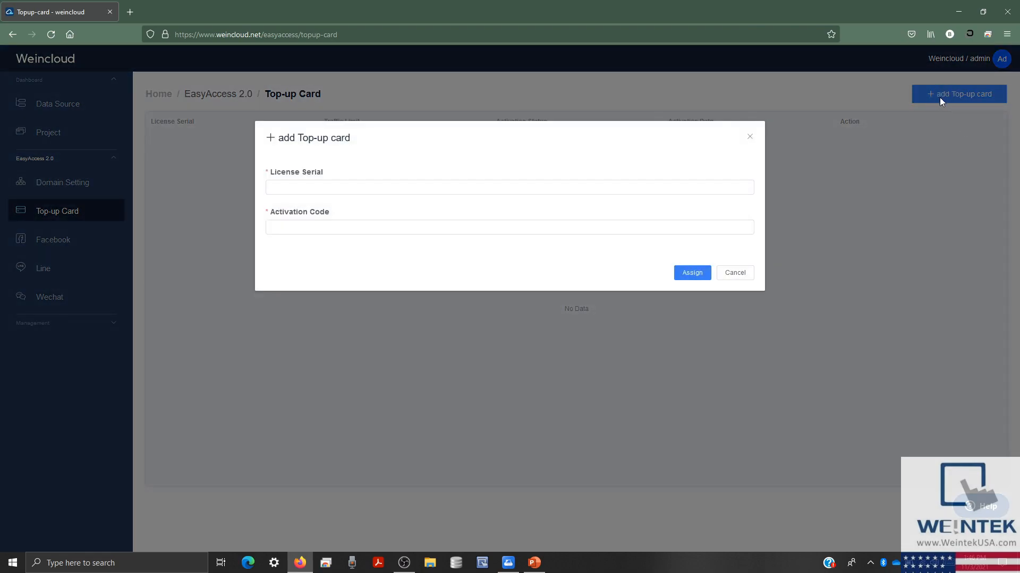
click(749, 138)
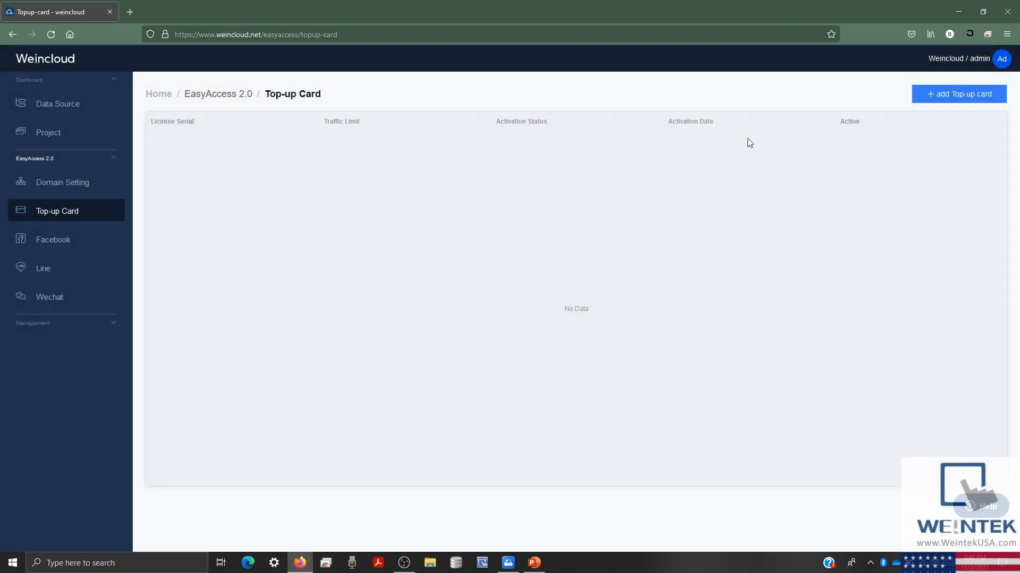
- Browse the Facebook, Line and Wechat pages, then show slide 2 'Dashboard is…' in PowerPoint
click(101, 240)
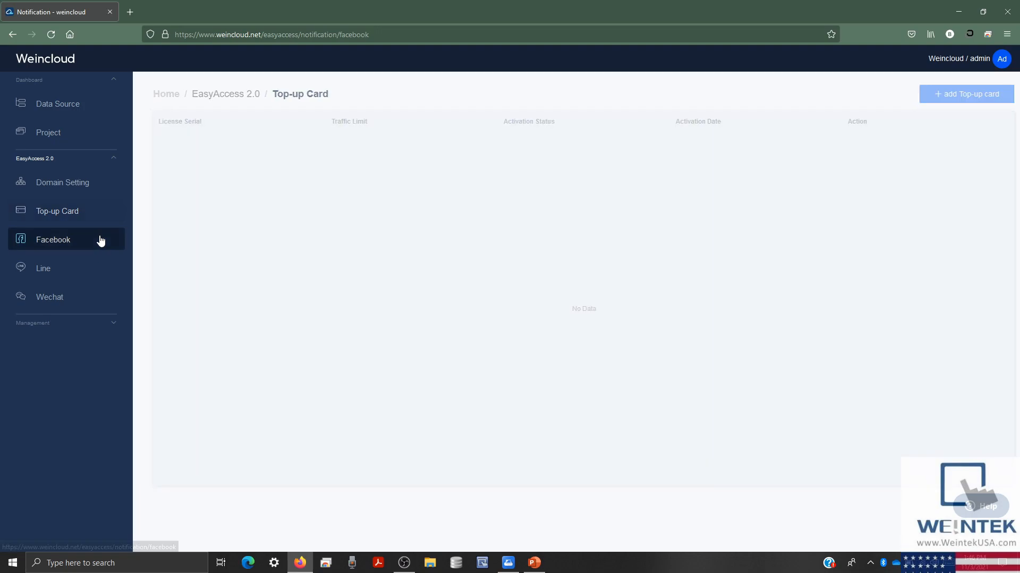
click(68, 270)
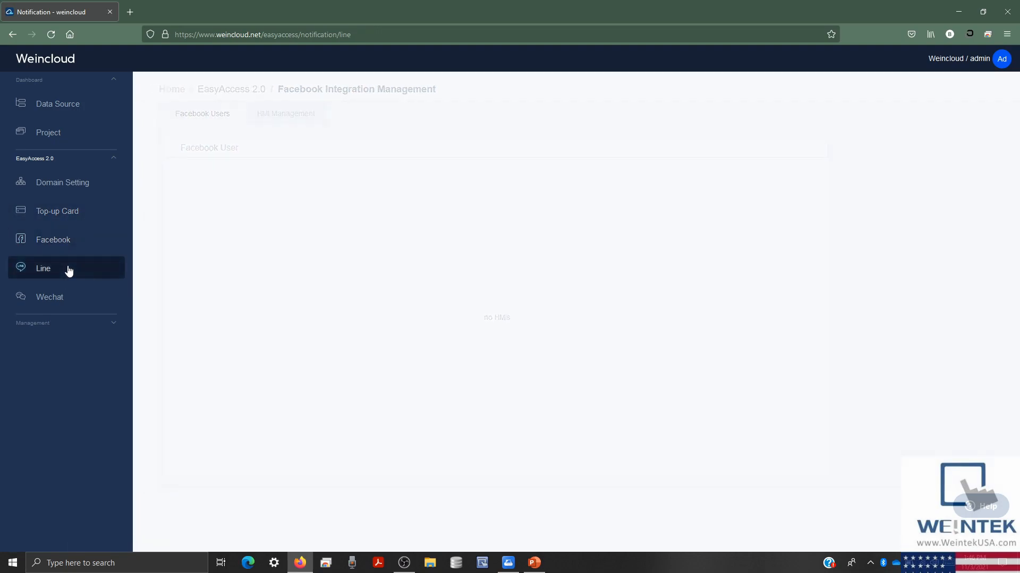
click(81, 298)
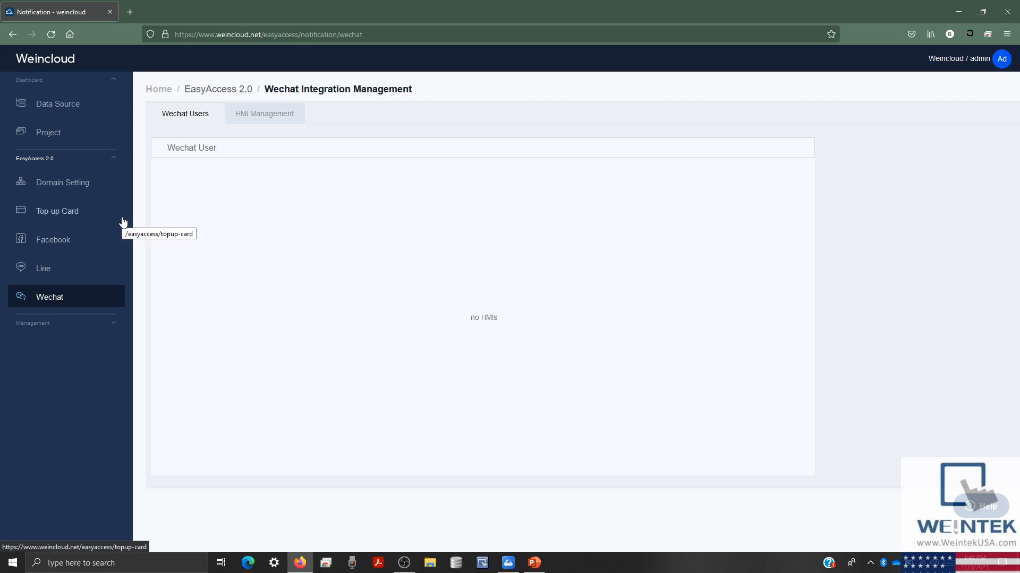
click(116, 162)
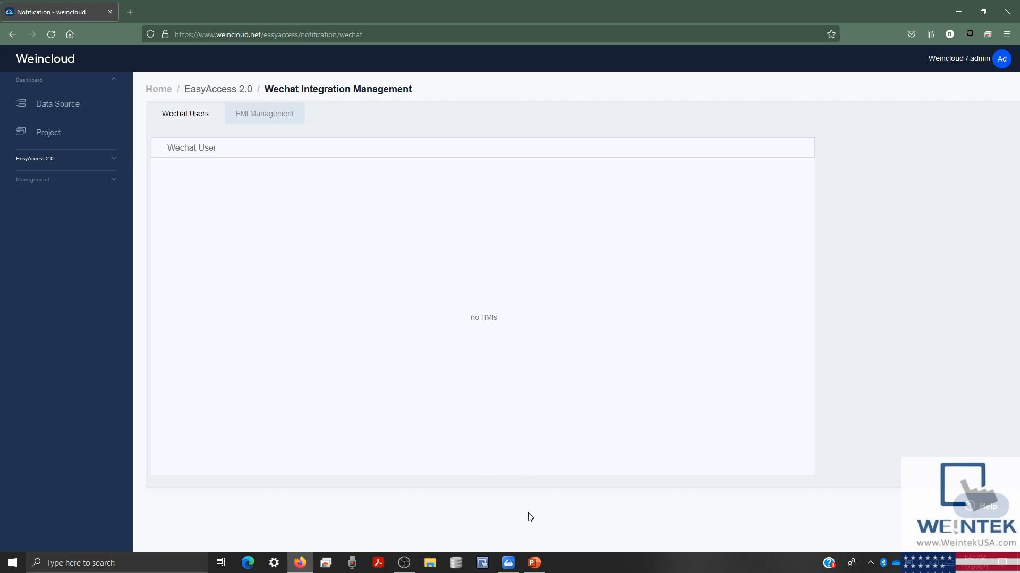
click(533, 562)
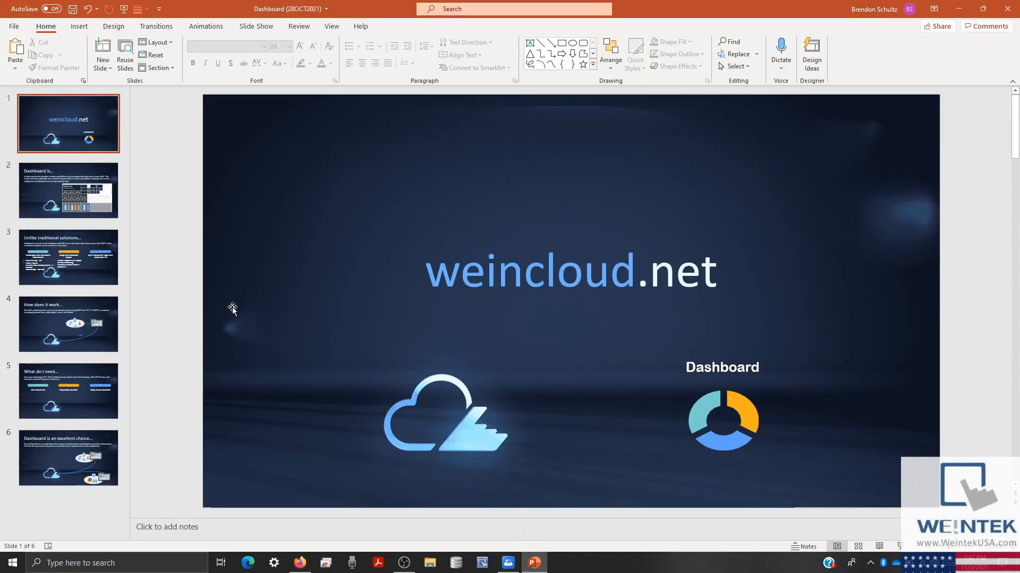
click(90, 219)
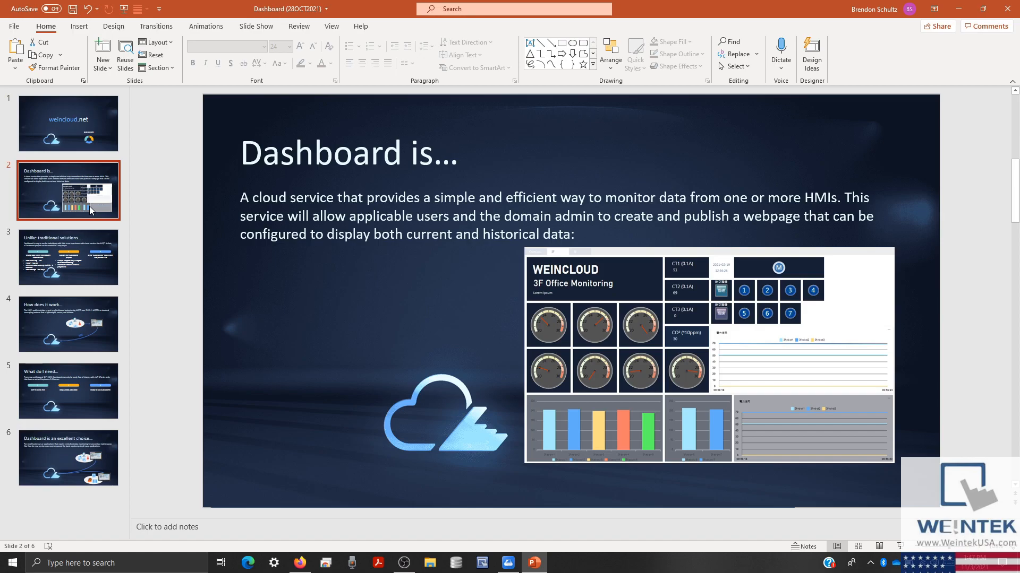
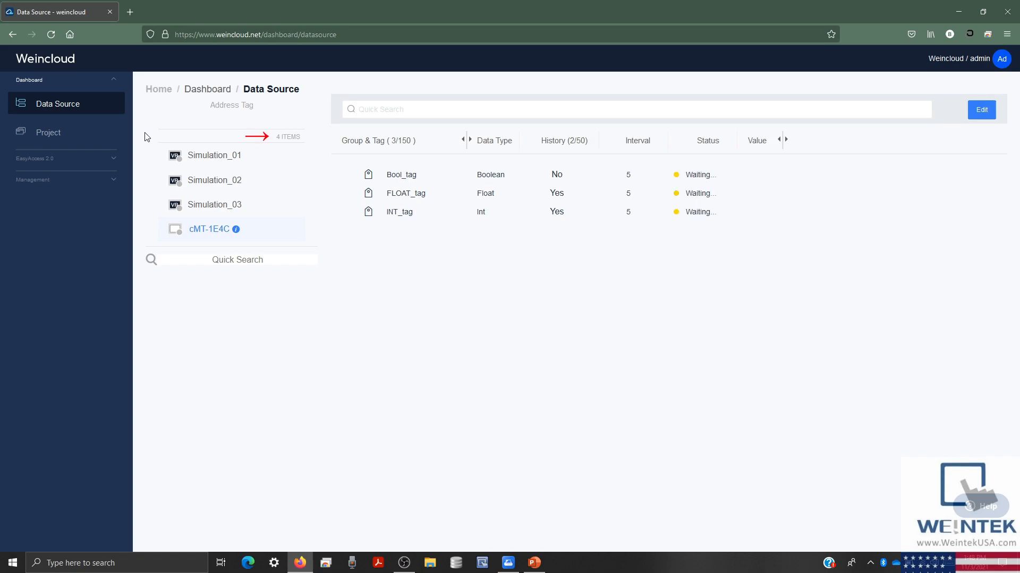
- Compare the tags of Simulation_01, Simulation_02, Simulation_03 and cMT-1E4C, then edit cMT-1E4C's tag list
click(211, 165)
click(215, 184)
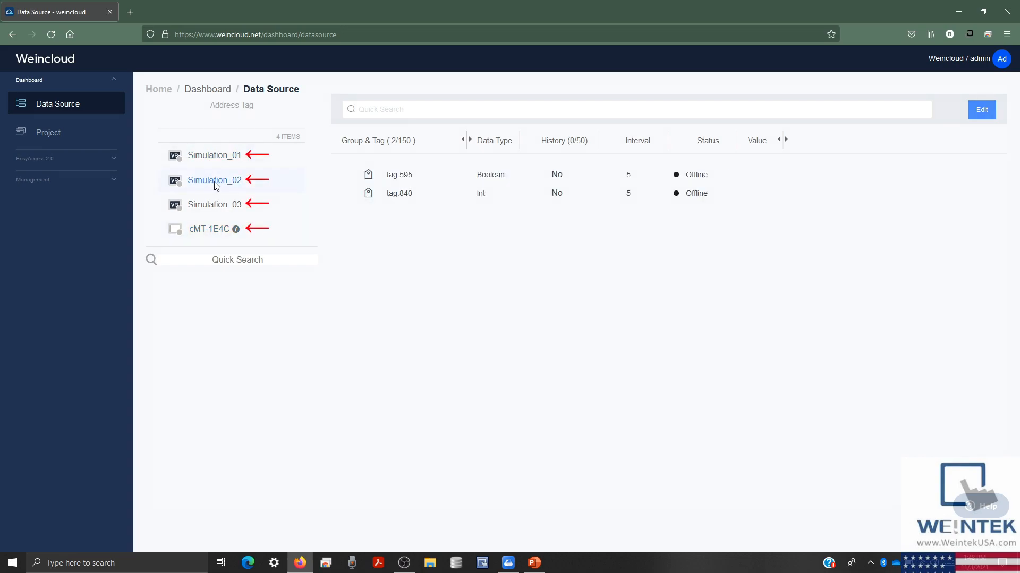
click(219, 213)
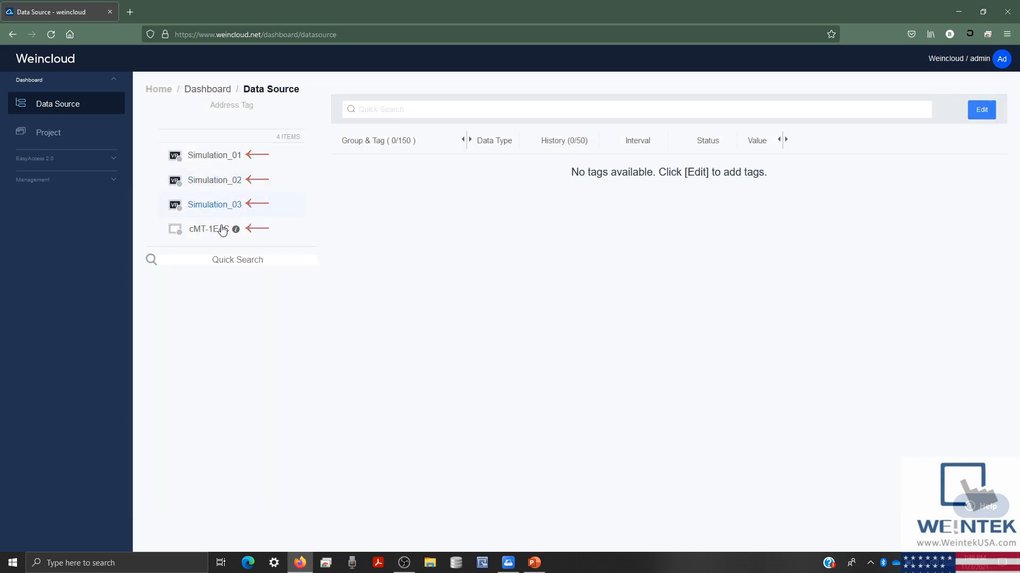
click(222, 231)
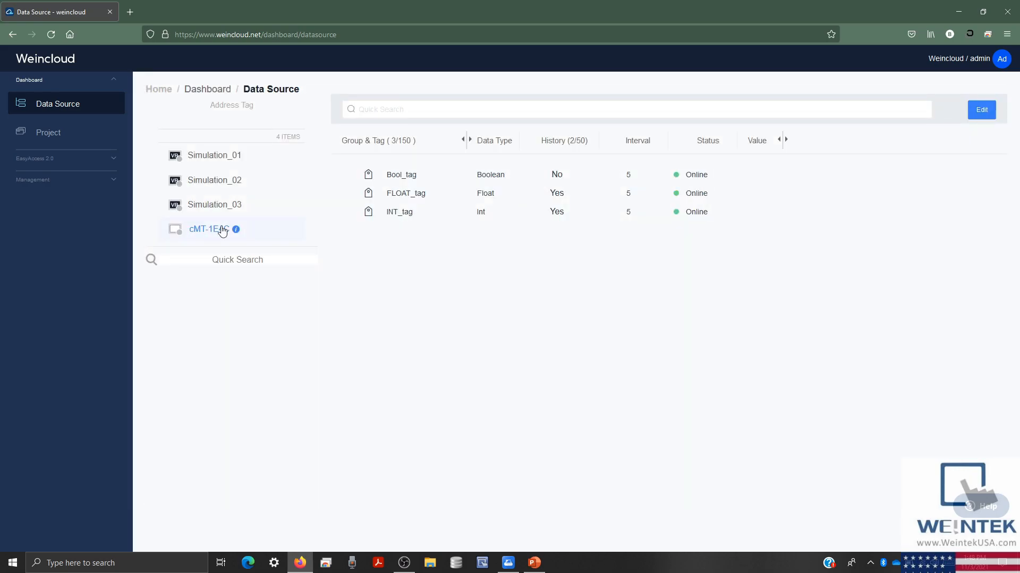
click(227, 189)
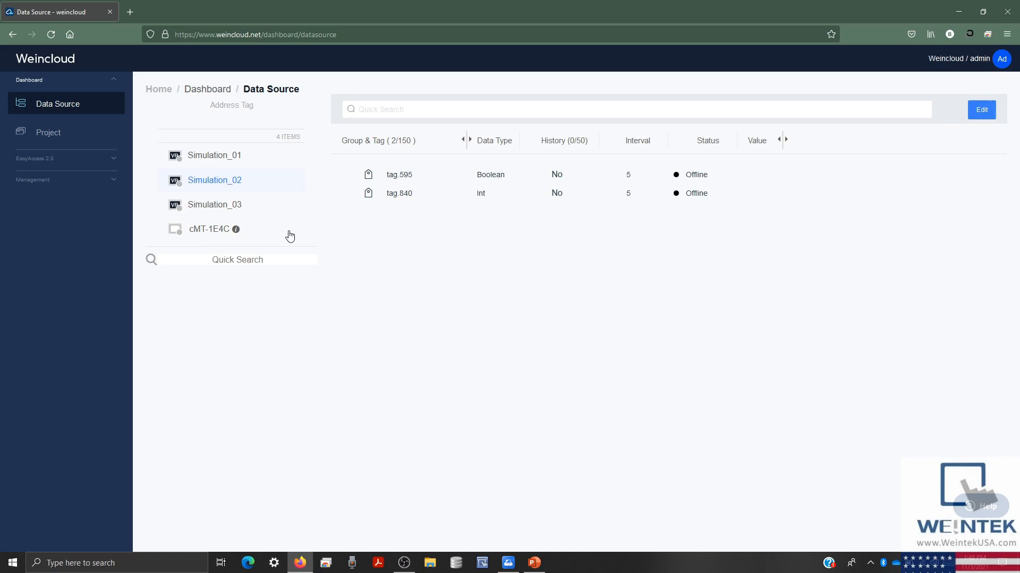
click(260, 229)
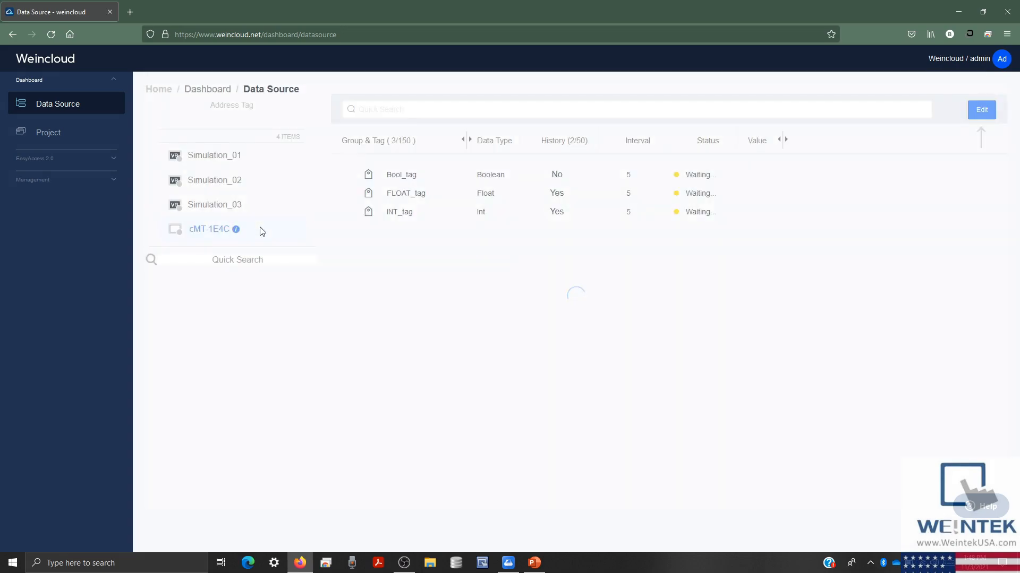
click(982, 117)
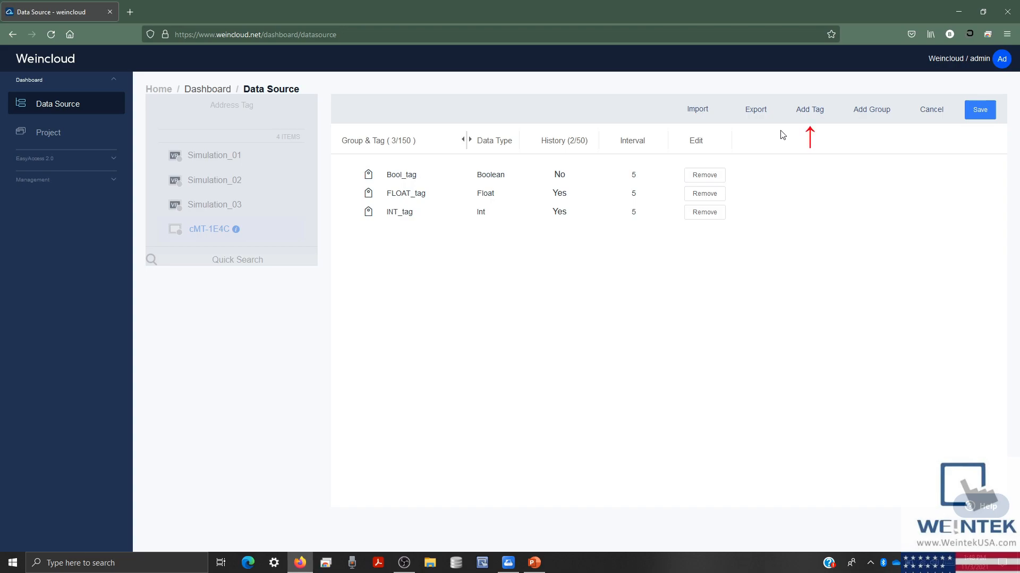
click(807, 118)
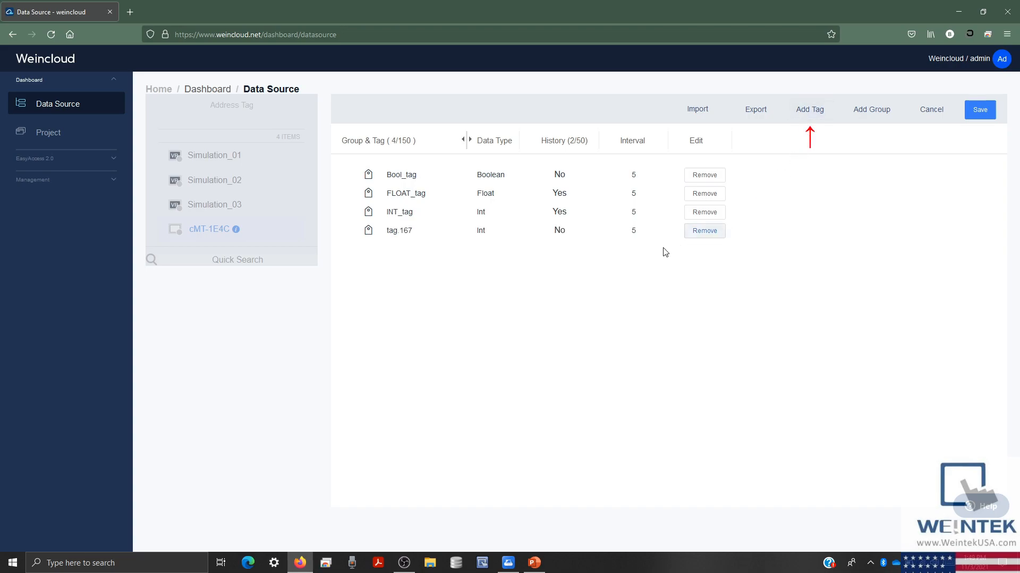
click(704, 231)
click(731, 288)
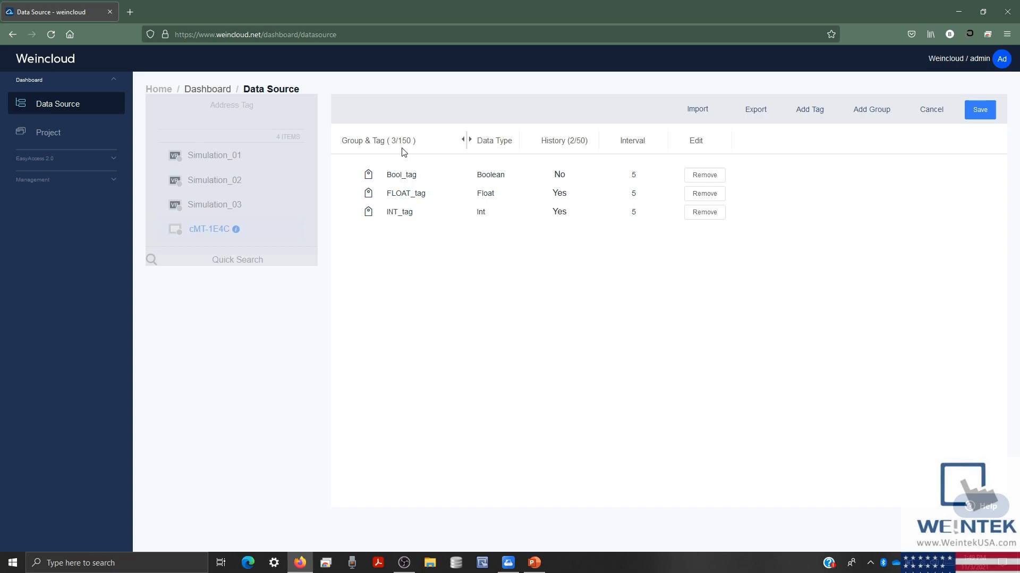
click(422, 210)
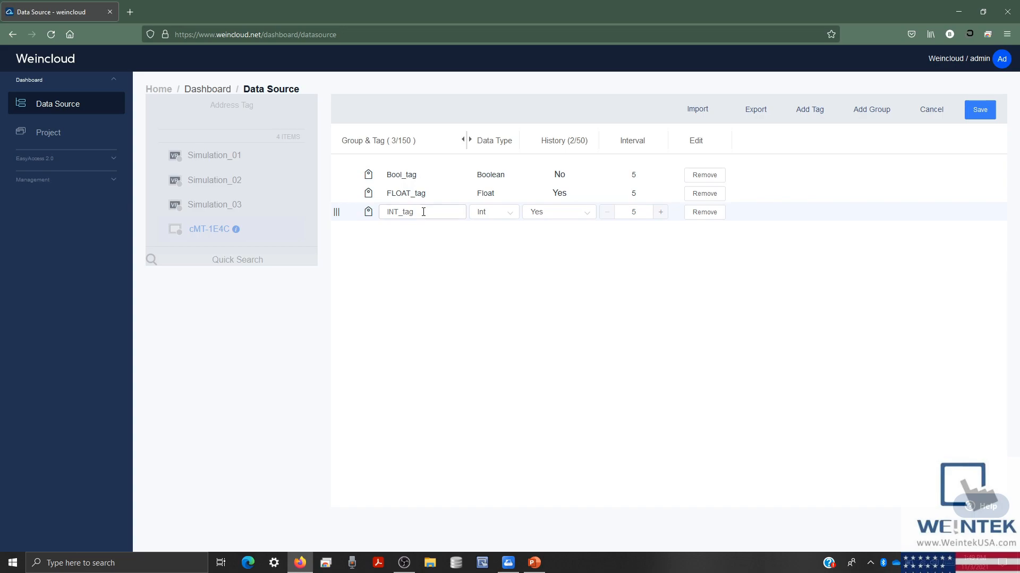
click(510, 214)
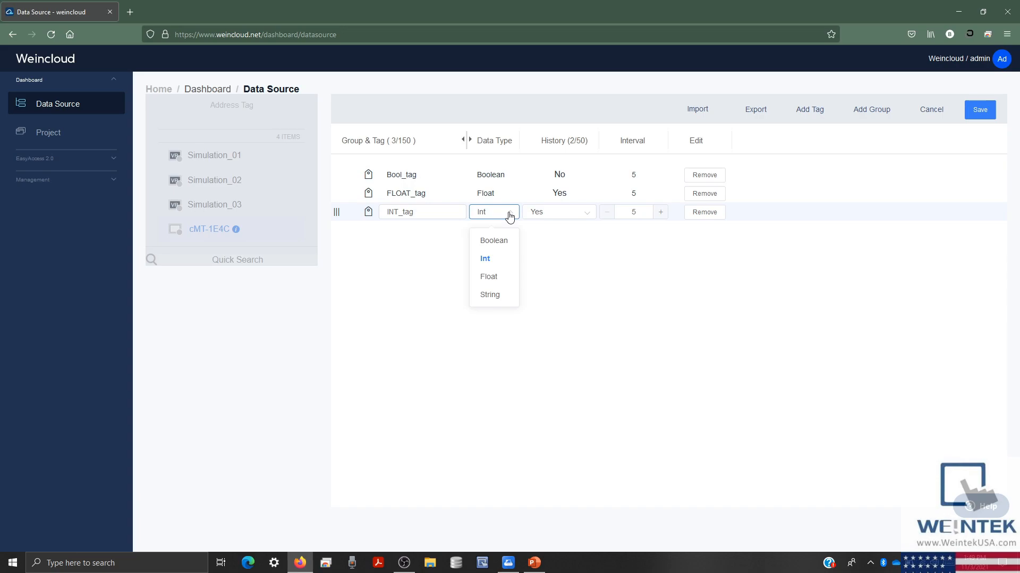
click(561, 215)
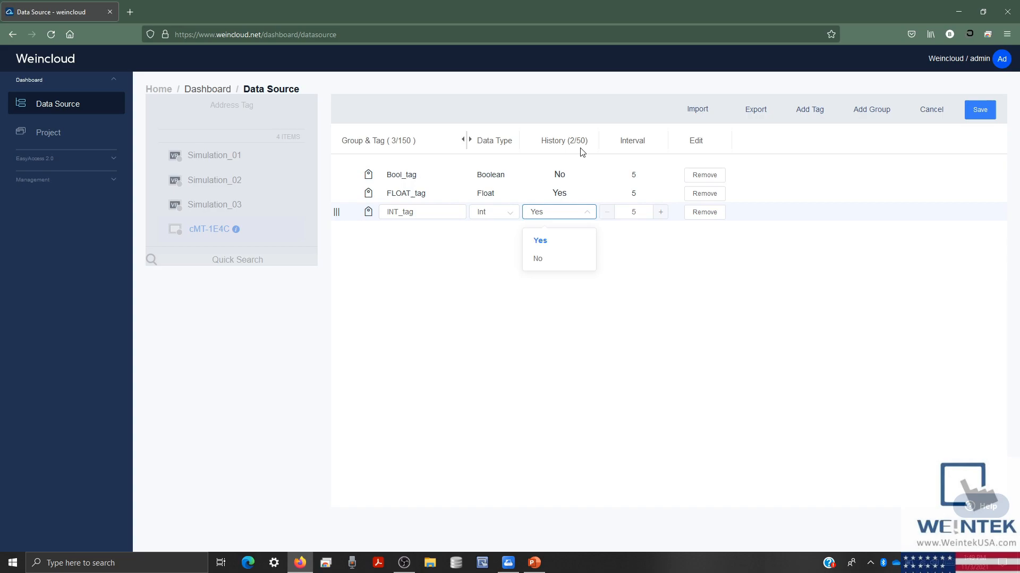
click(644, 228)
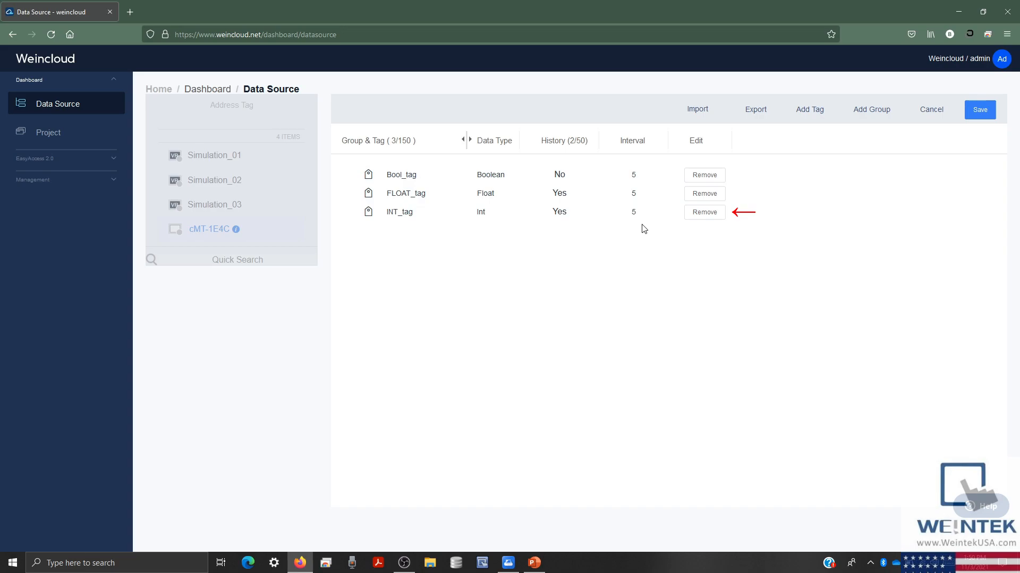
click(695, 222)
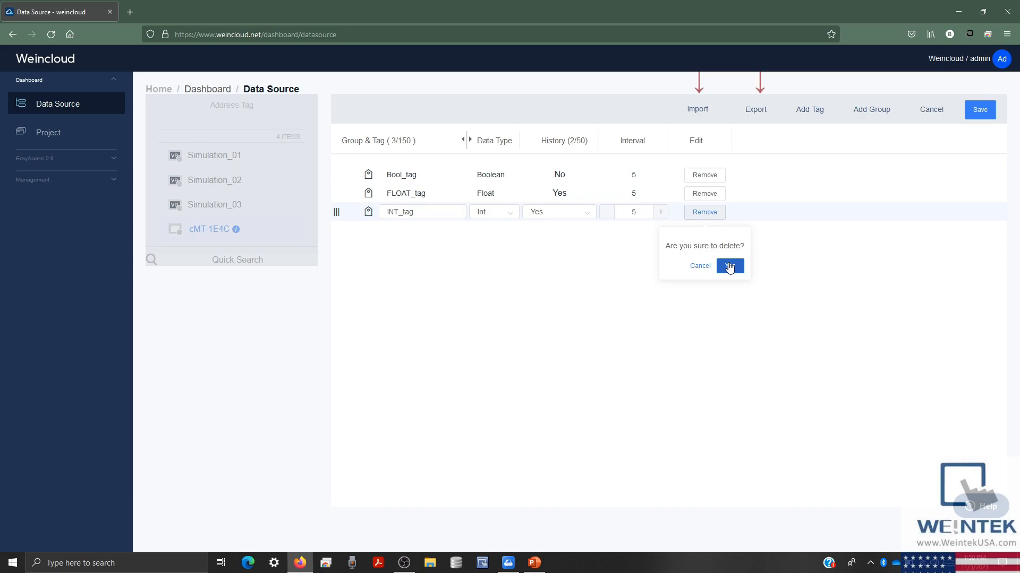
click(644, 236)
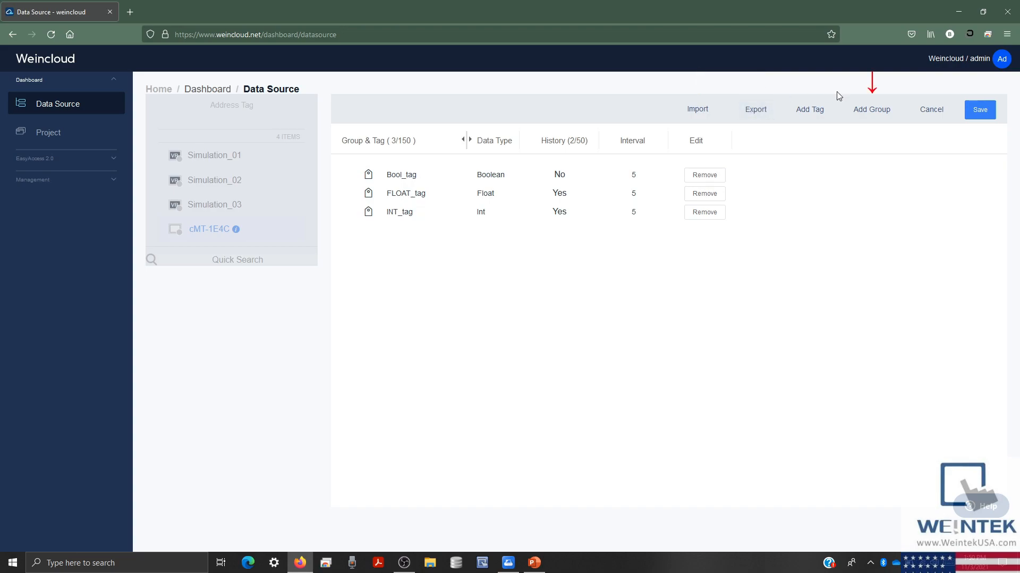
- Add a tag group named 'Group' and add a new tag inside it
click(869, 114)
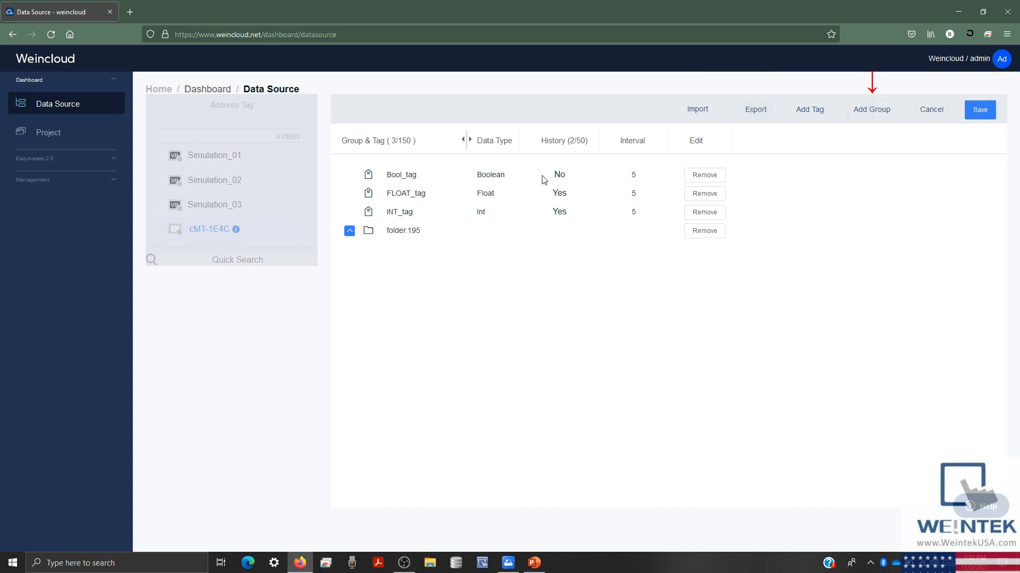
click(425, 230)
drag(425, 230, 345, 232)
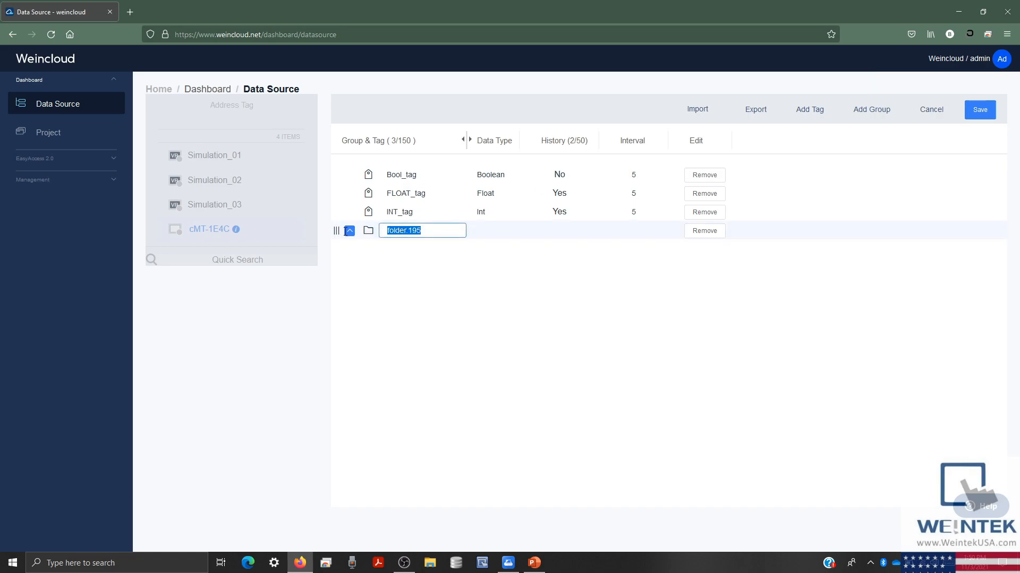
text(Group)
click(455, 262)
click(409, 231)
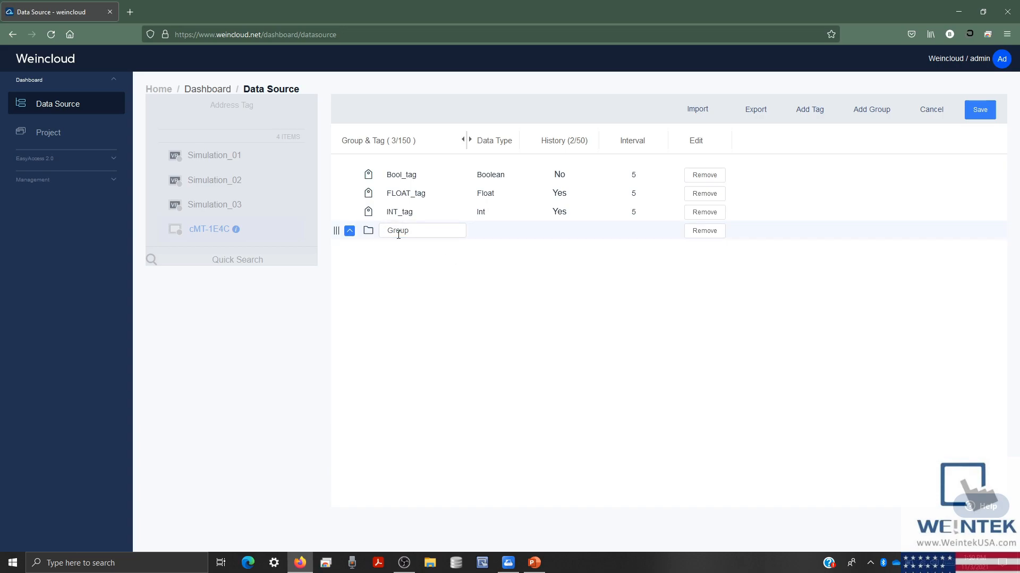
right_click(823, 116)
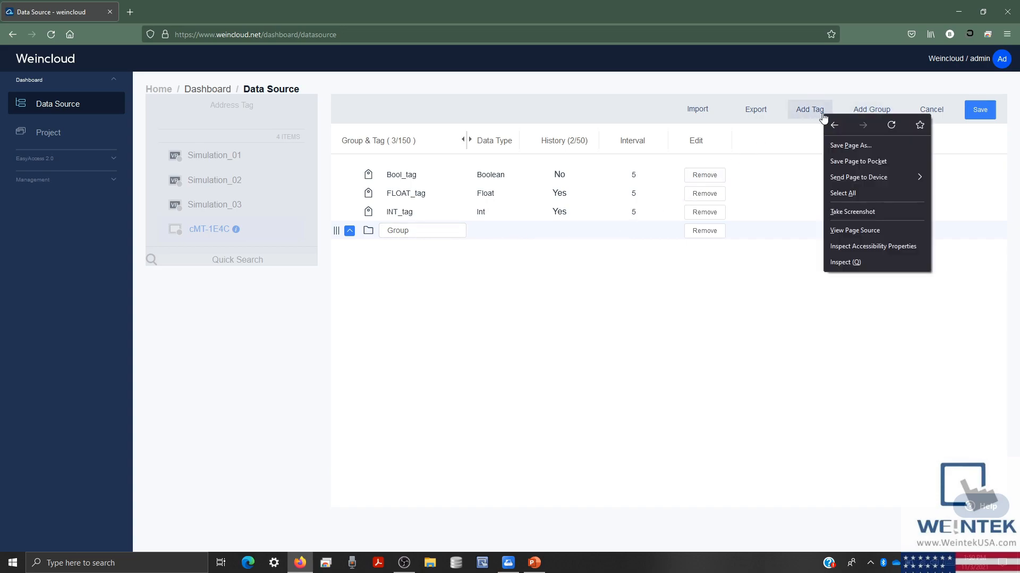
click(815, 113)
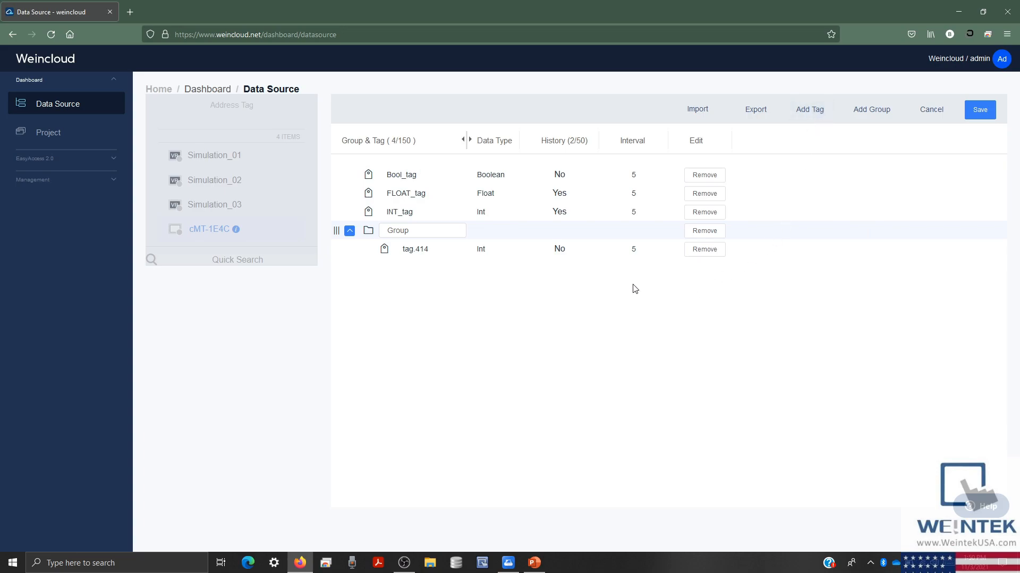
click(601, 287)
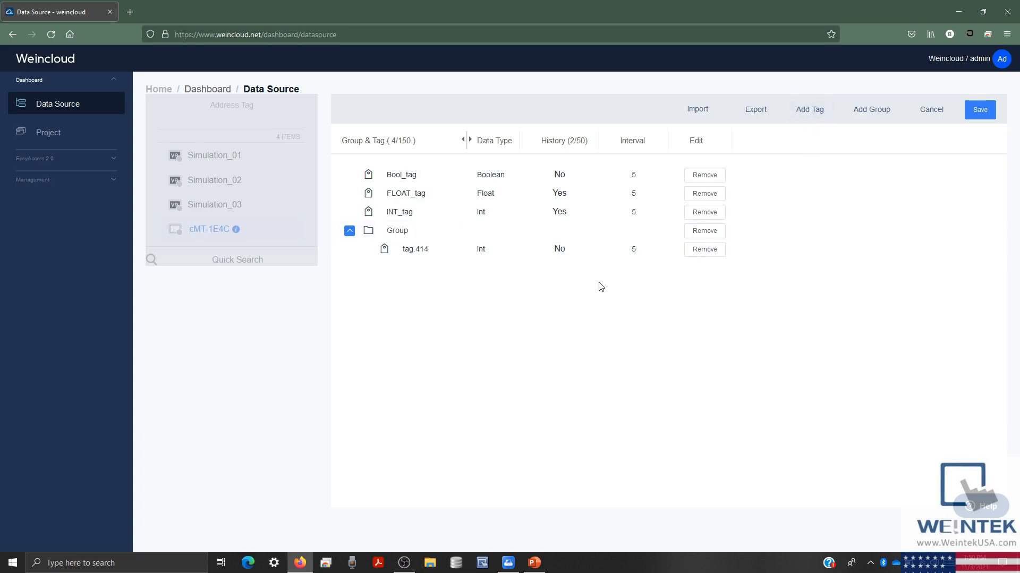
- Remove the Group along with its tag and save the tag list
click(353, 234)
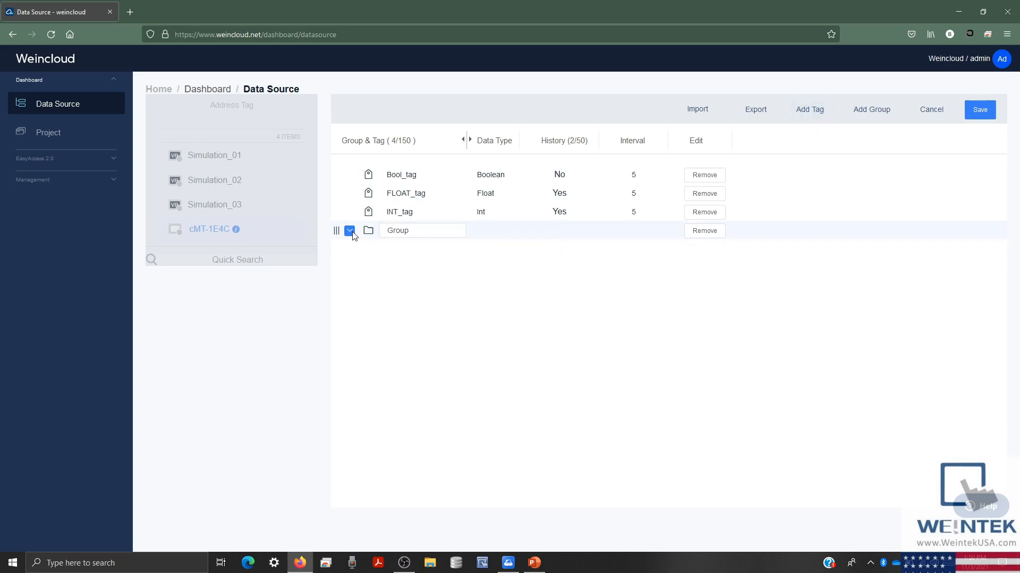
click(720, 235)
click(729, 285)
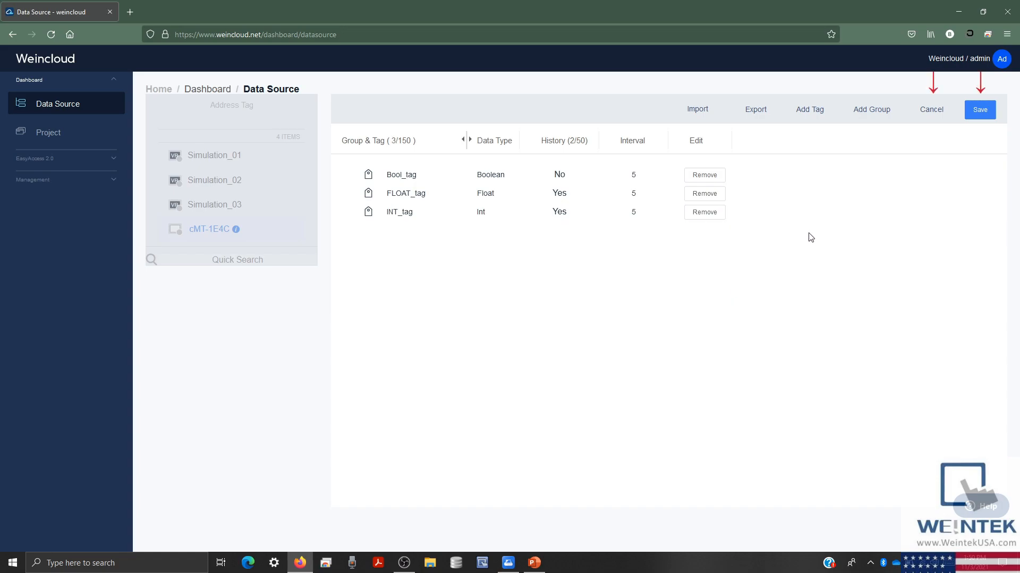
click(991, 111)
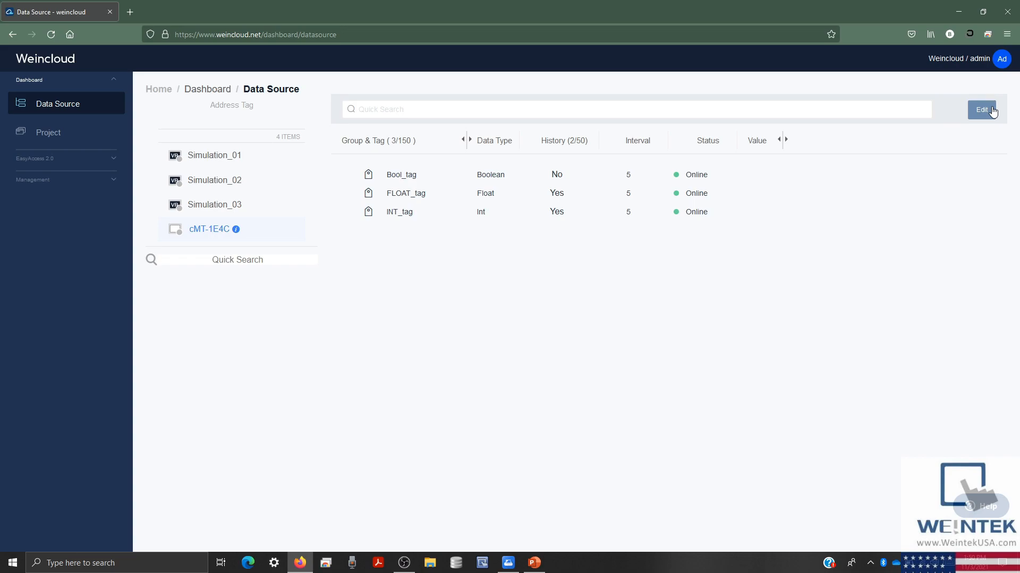
- Remove INT_tag and turn FLOAT_tag into an Int tag named Numeric
click(991, 110)
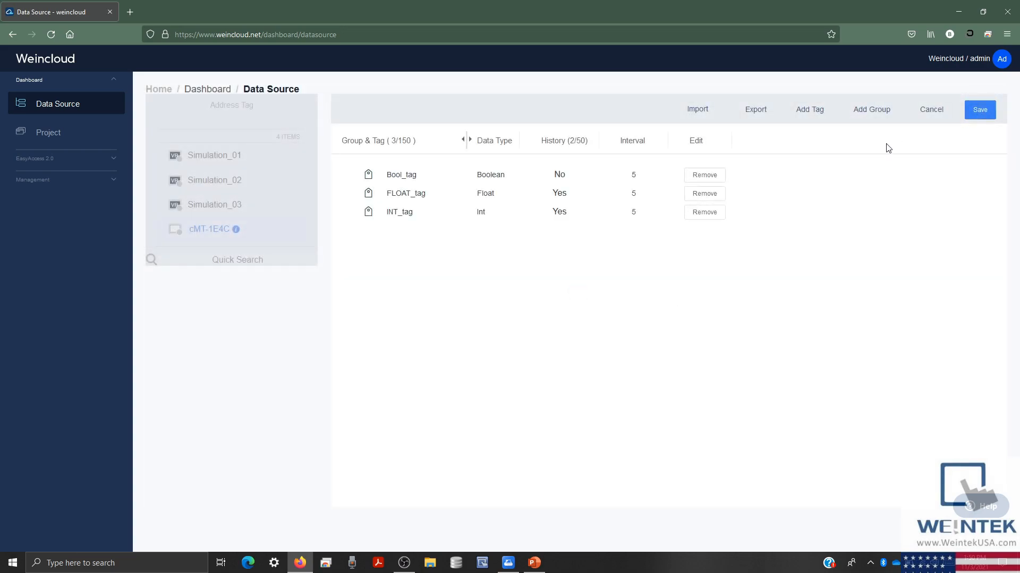
click(723, 214)
click(728, 264)
click(461, 196)
text(Numeric)
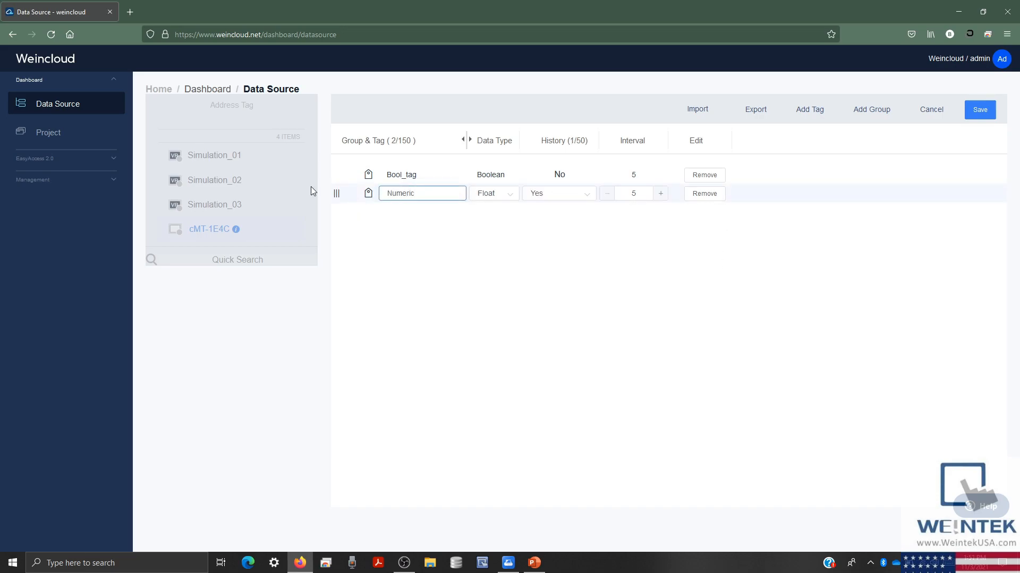
click(497, 195)
click(497, 237)
- Rename Bool_tag to Boolean and save the cMT-1E4C tag list
click(430, 175)
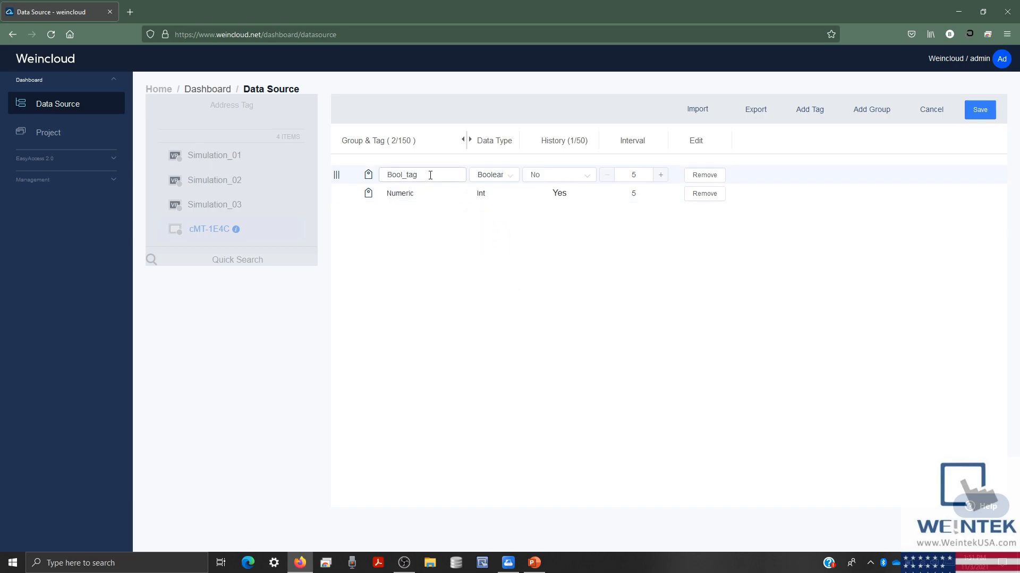
click(430, 175)
text(Boolean)
click(520, 218)
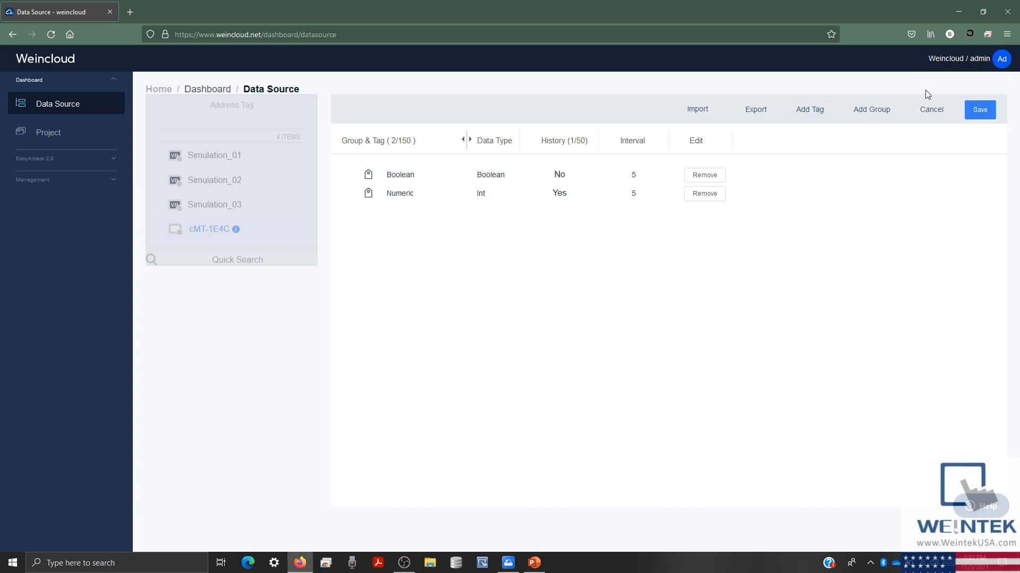
click(978, 111)
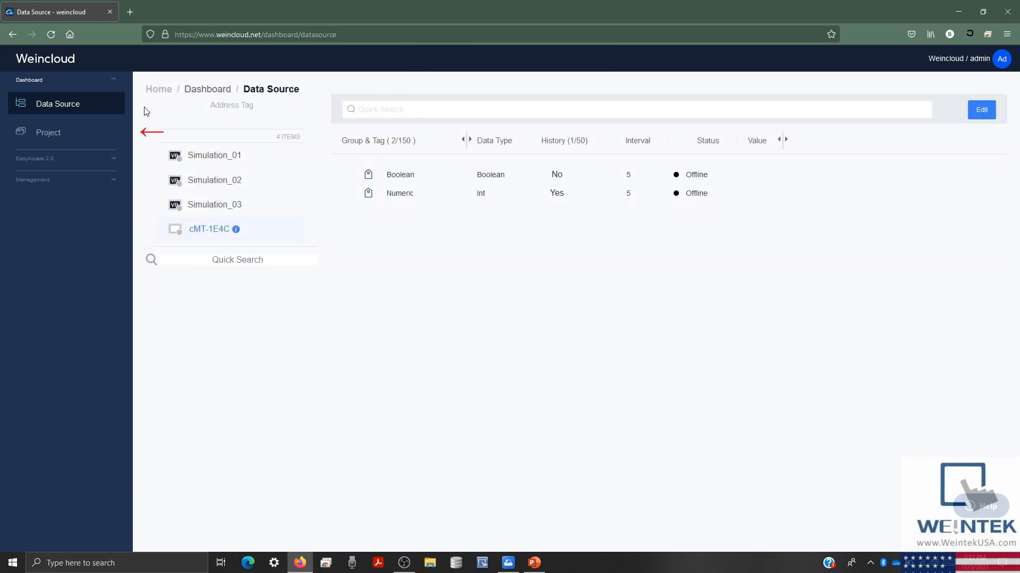
- Create dashboard project My_First_Project with the description 'This is a test projec'
click(117, 133)
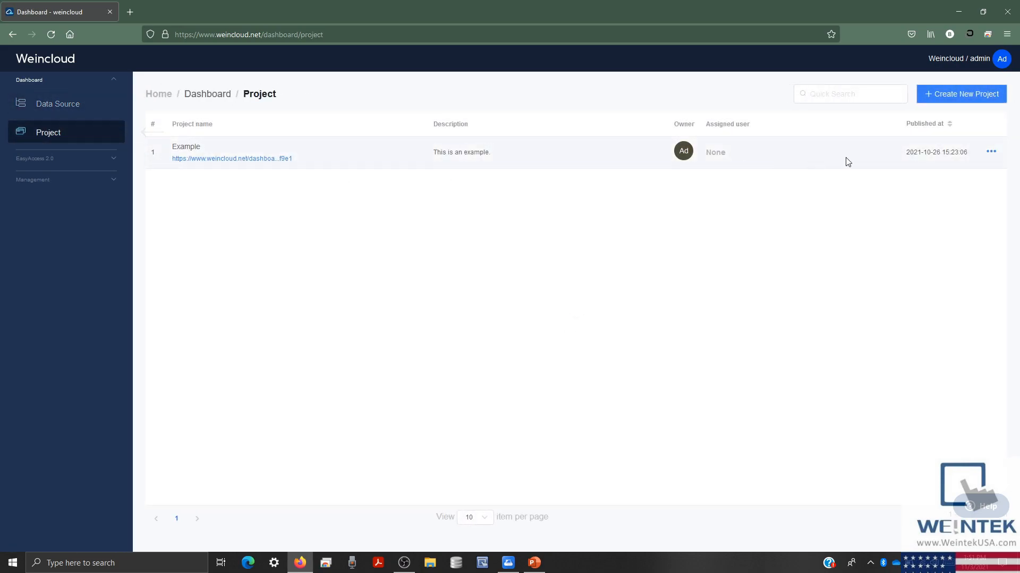
click(977, 93)
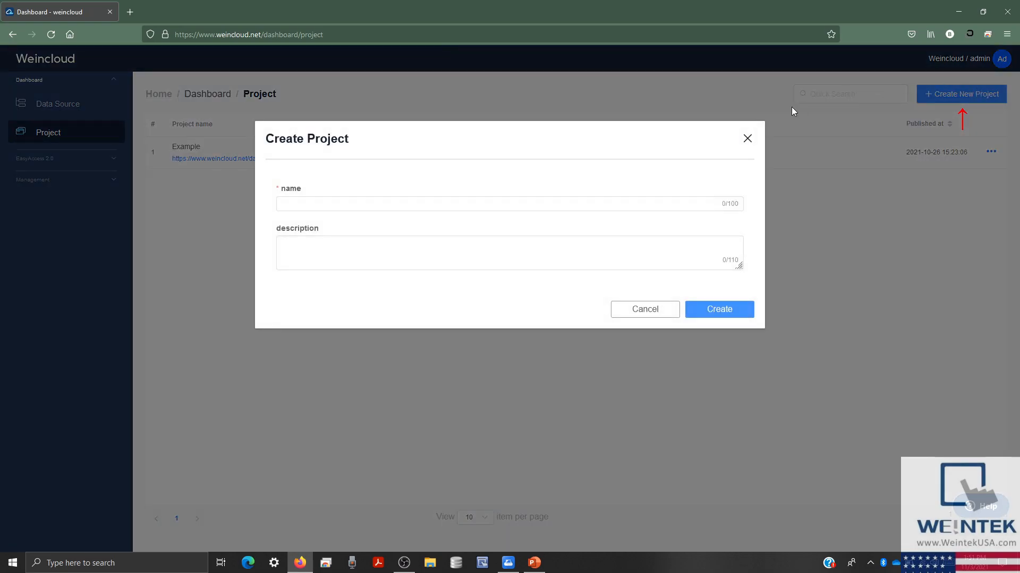
click(699, 203)
text(My)
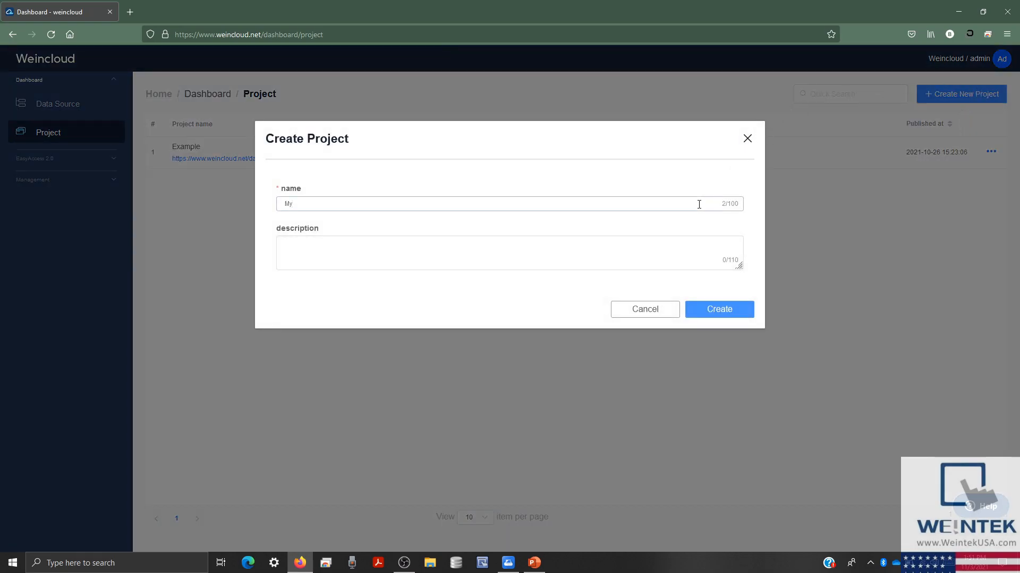
text(_First_Project)
click(619, 245)
text(This )
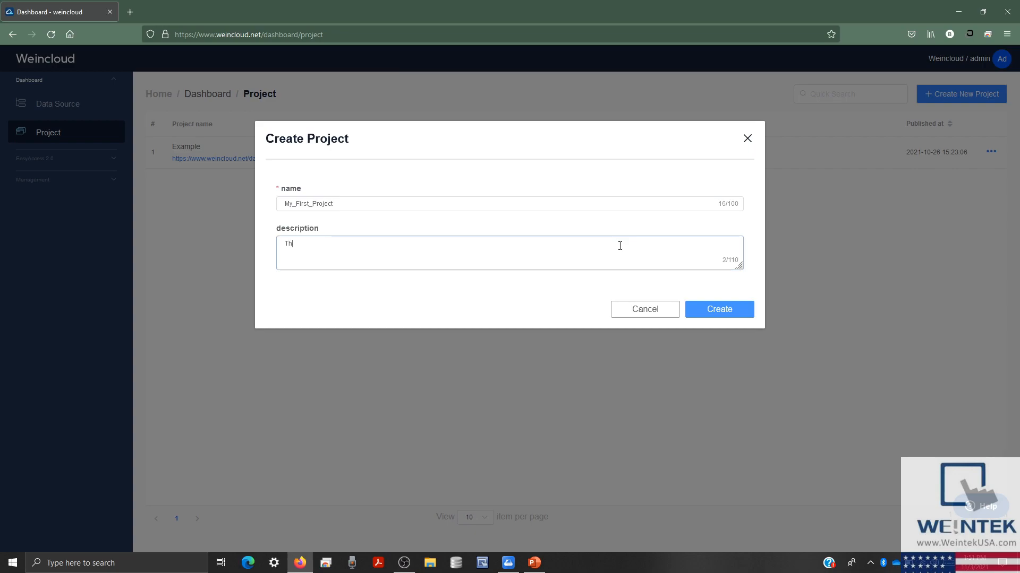
text(is a test project.)
click(720, 313)
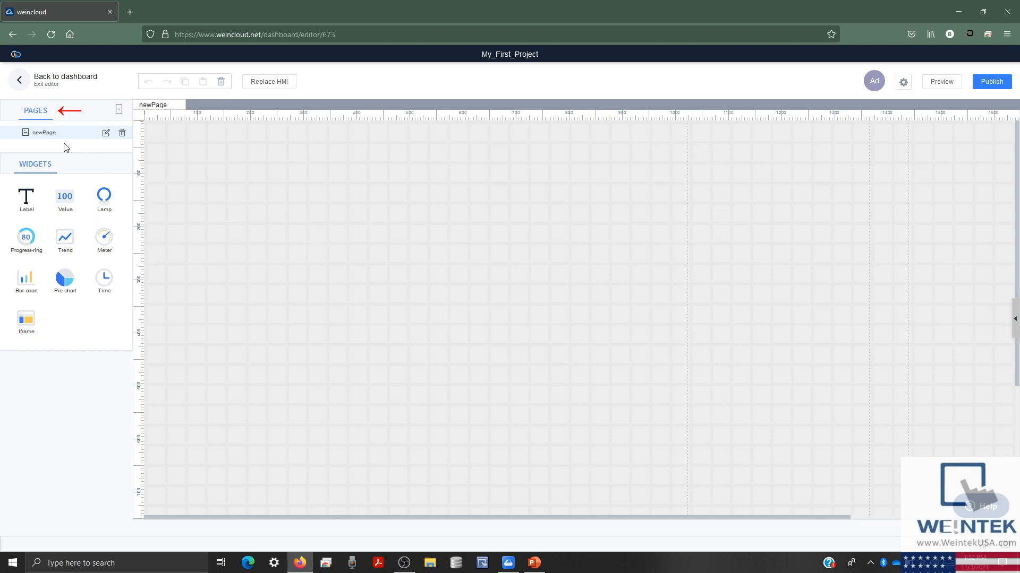
click(119, 110)
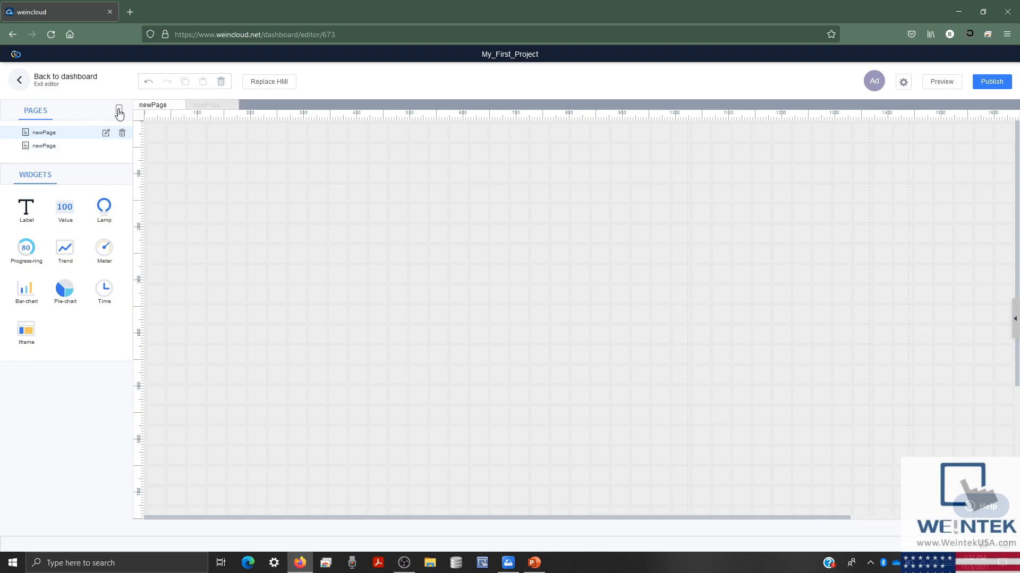
click(55, 149)
click(122, 148)
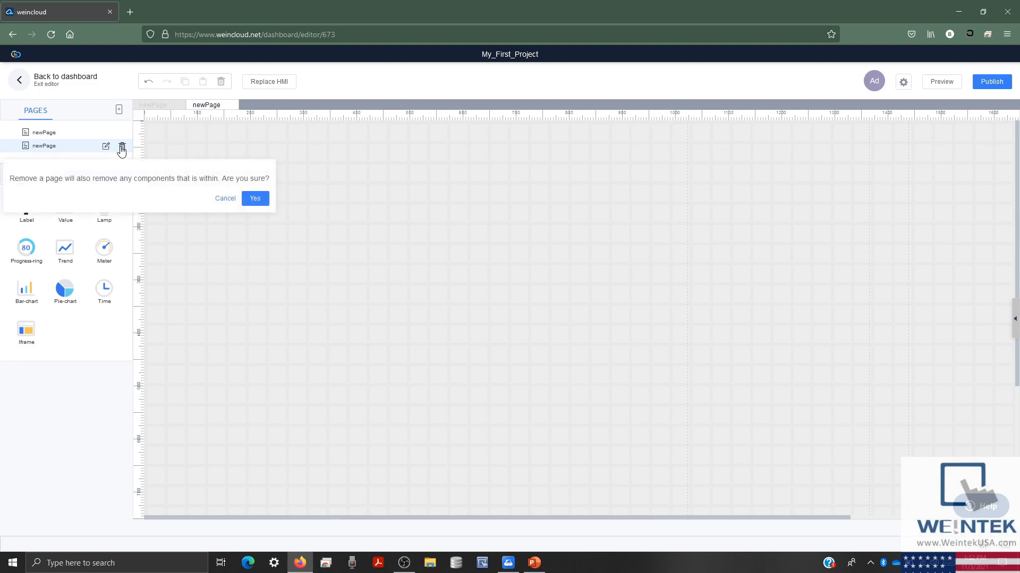
click(255, 198)
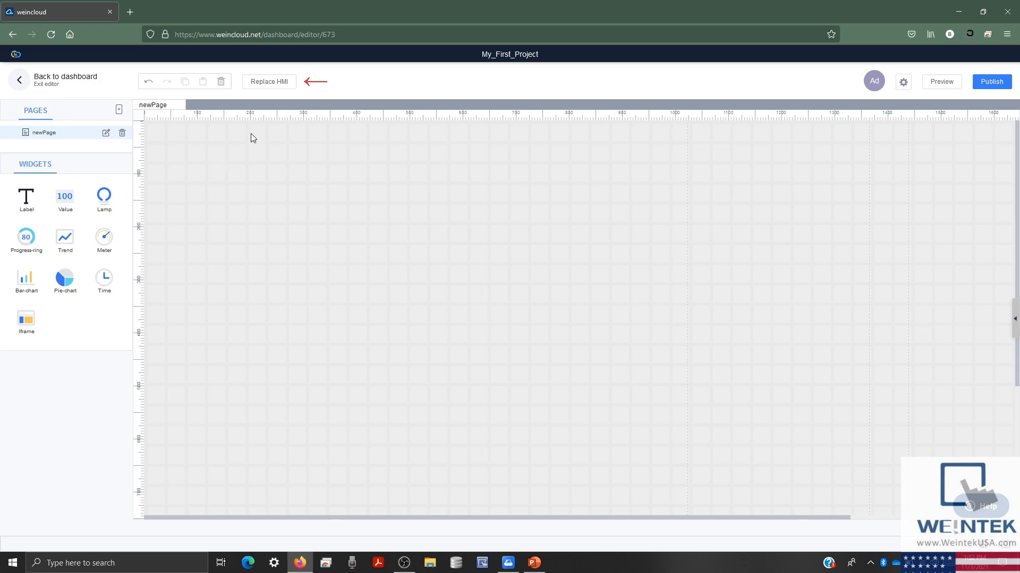
click(262, 84)
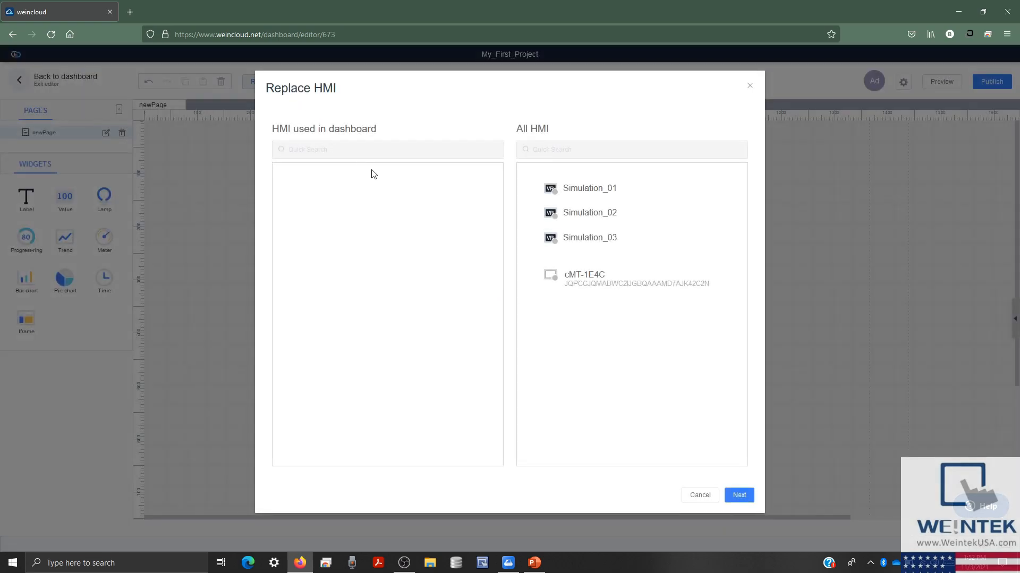
click(566, 237)
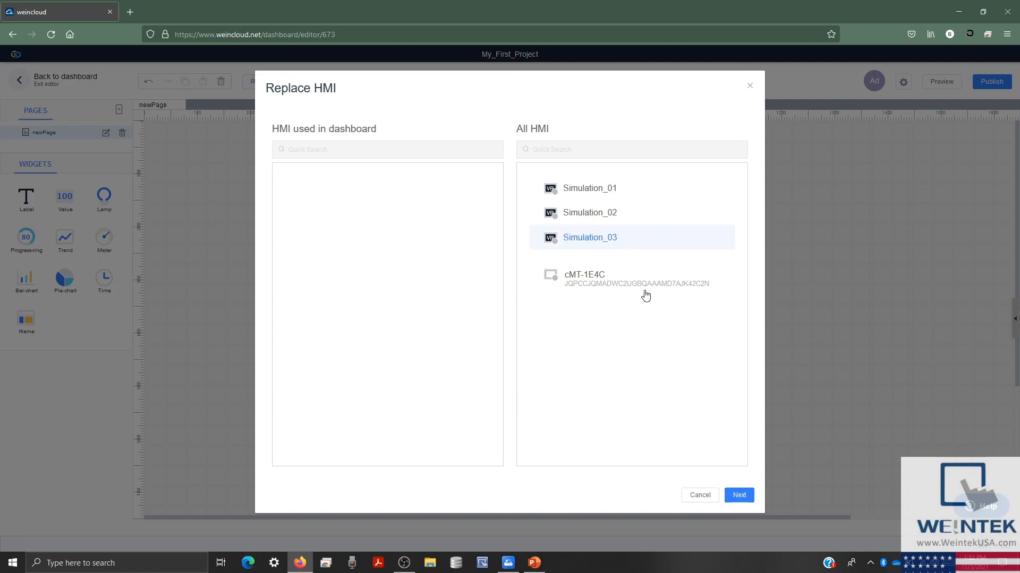
click(749, 85)
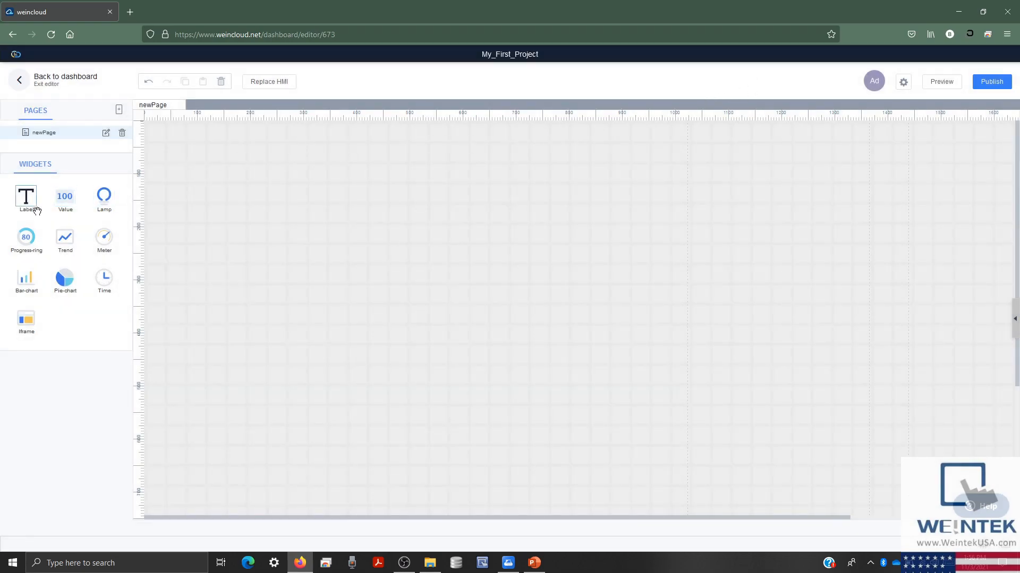
- Place a Label widget on newPage, then review Playlist Settings (player on, Top tabs, interval 10) without saving
drag(36, 211, 206, 251)
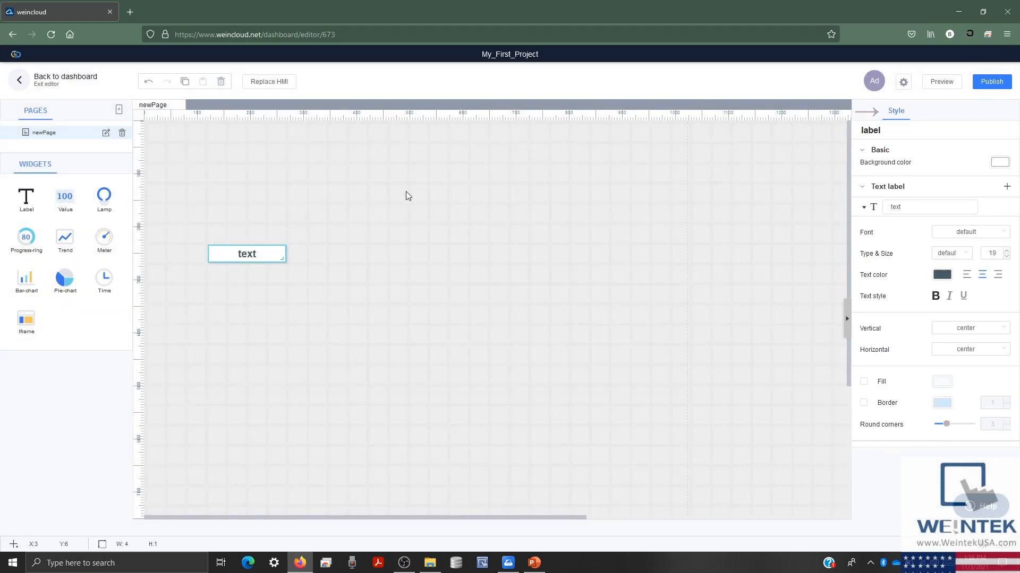
click(472, 195)
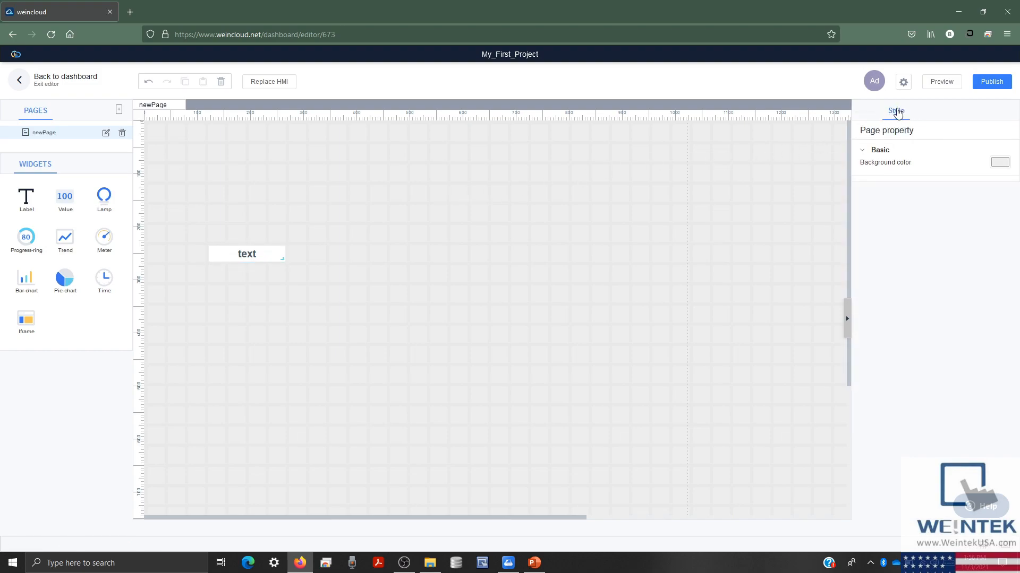
click(903, 81)
click(893, 102)
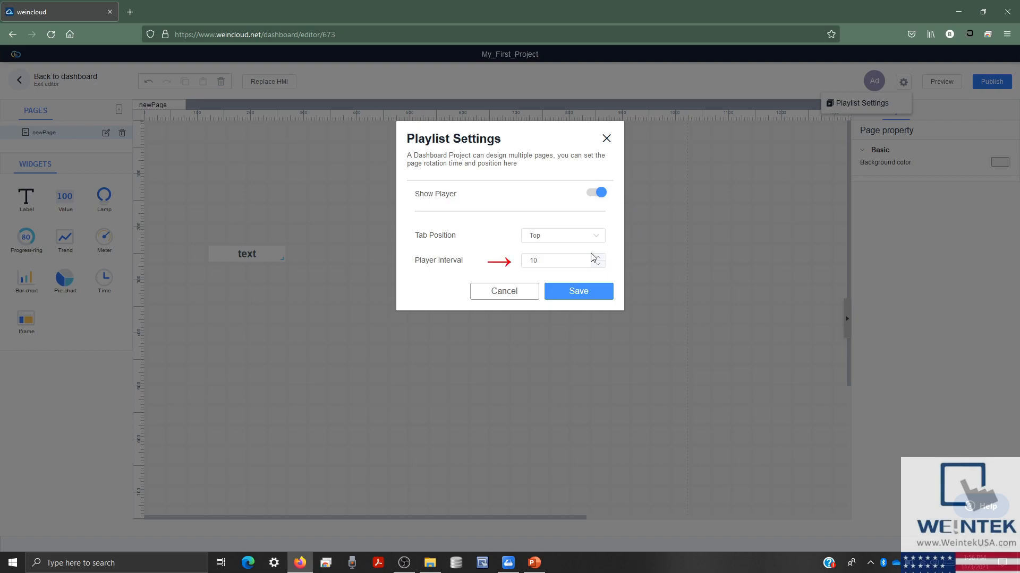
double_click(525, 261)
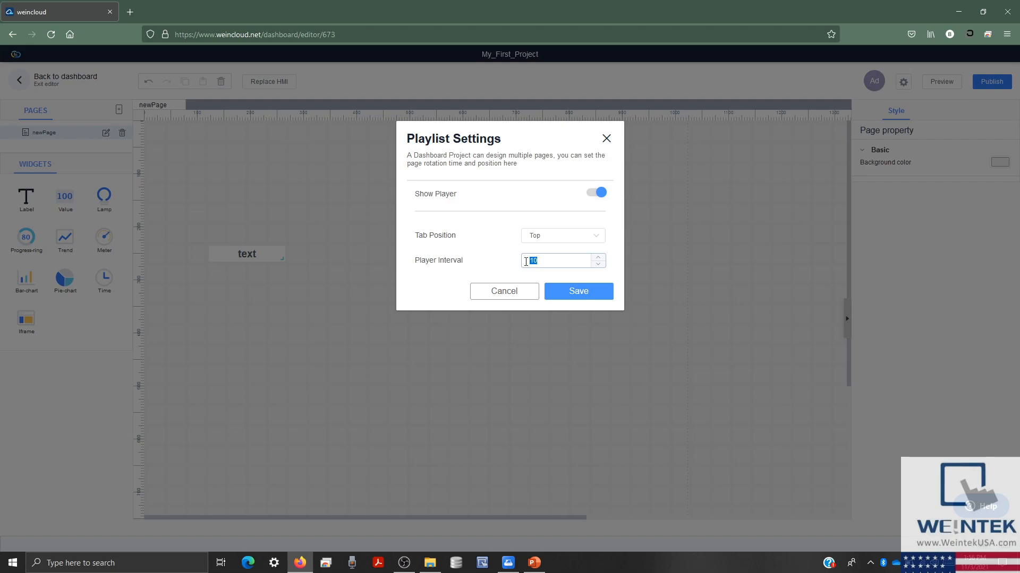
click(586, 236)
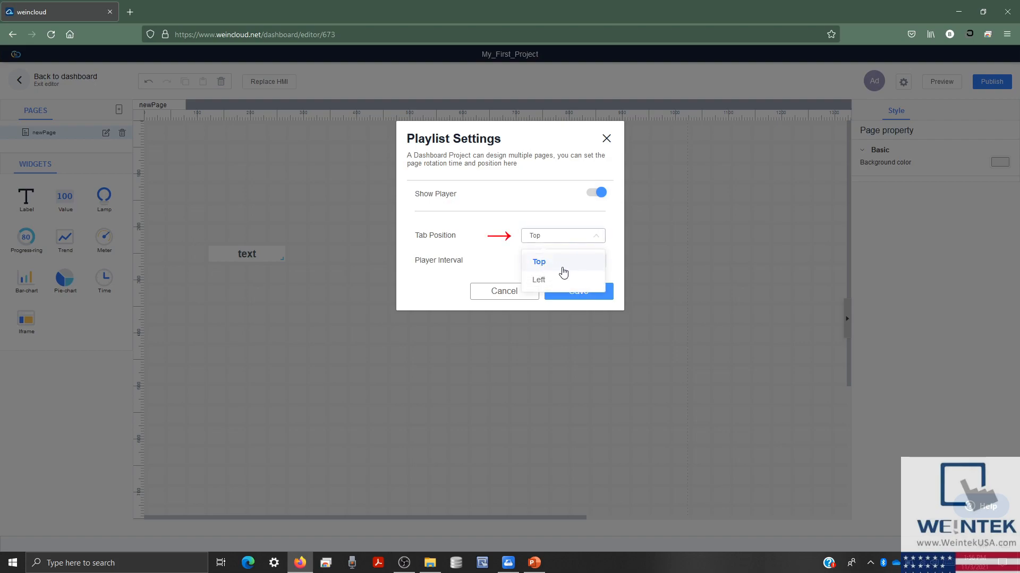
click(580, 229)
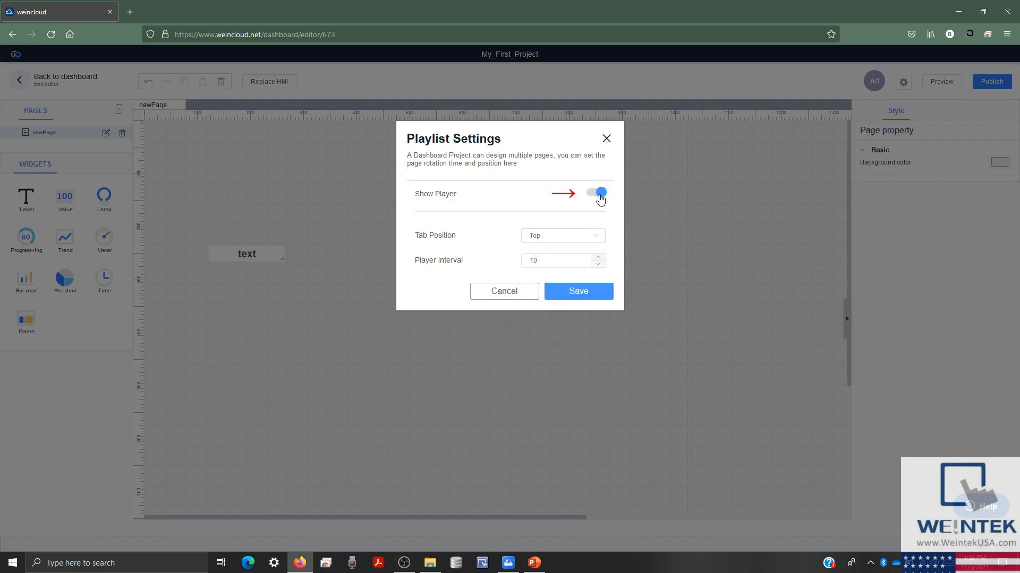
click(599, 194)
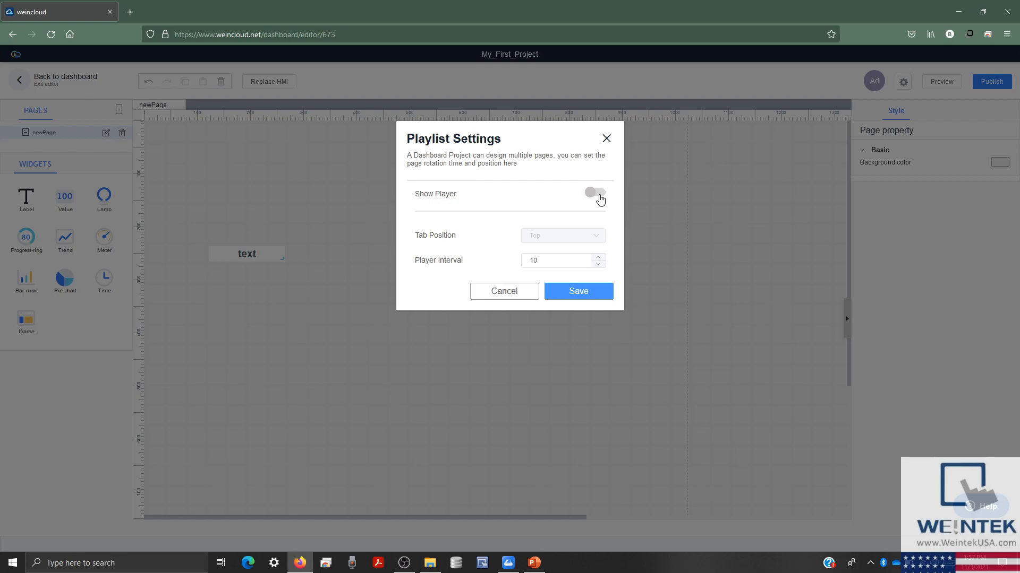
click(599, 194)
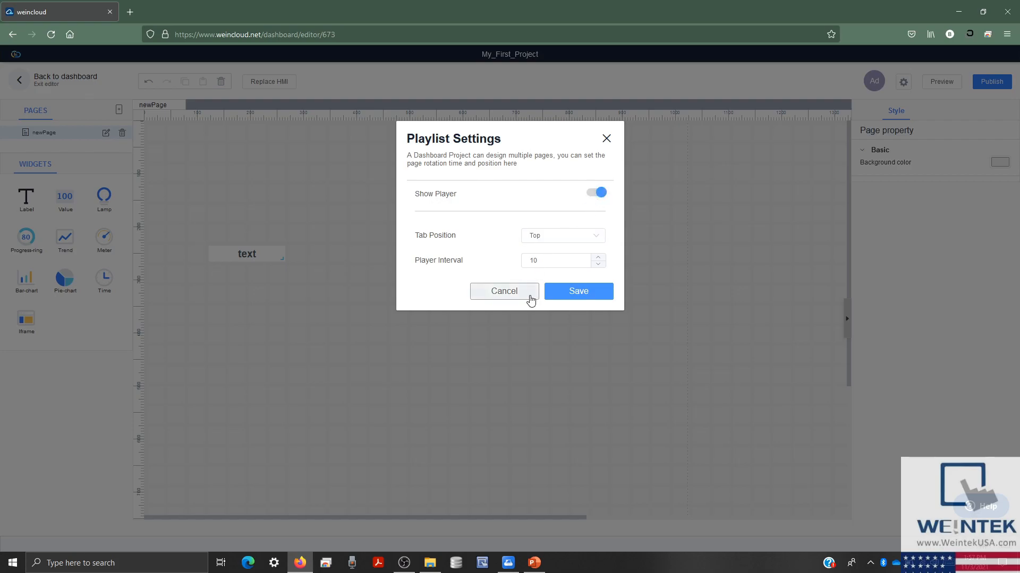
click(528, 291)
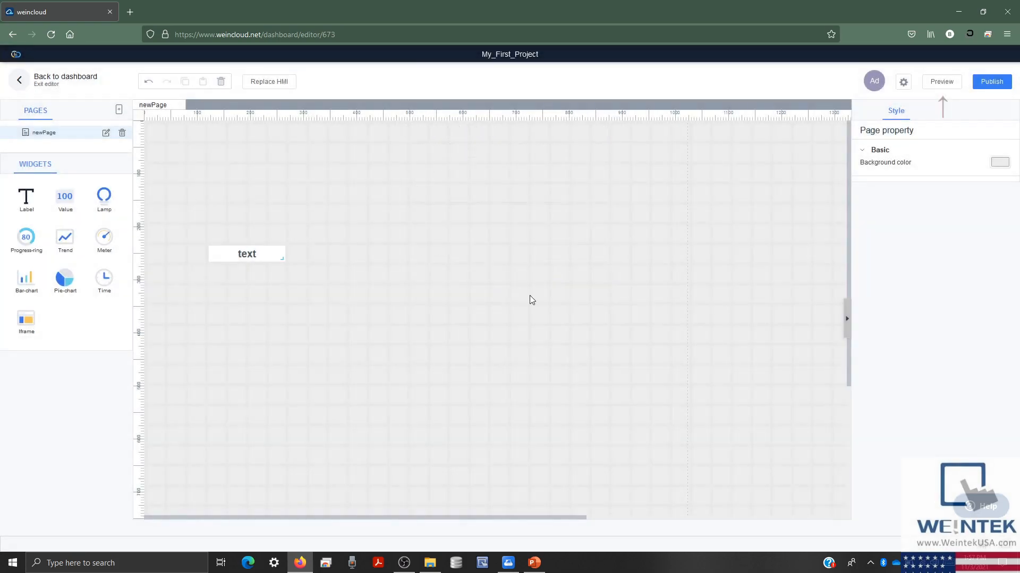
click(943, 79)
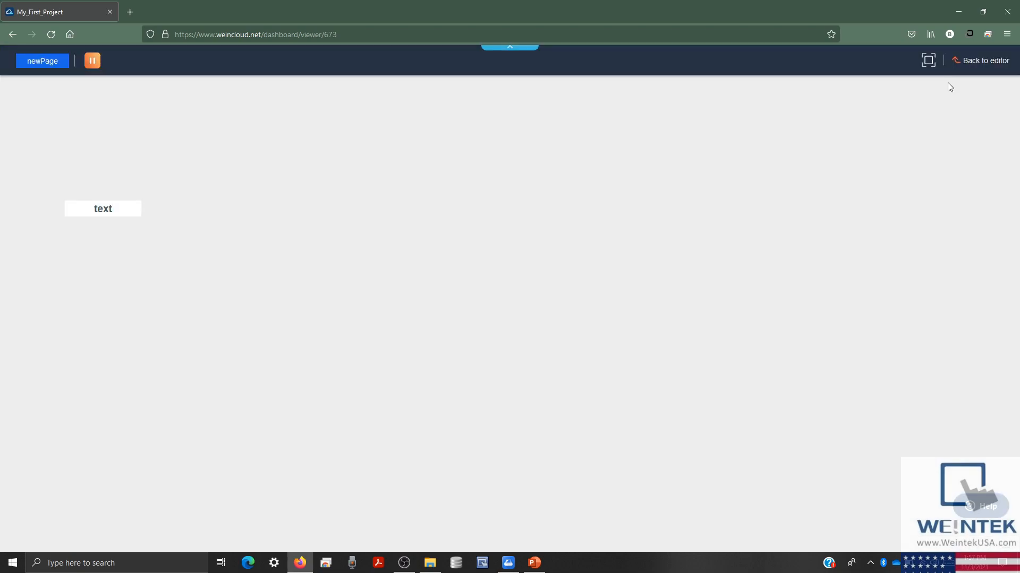
click(980, 62)
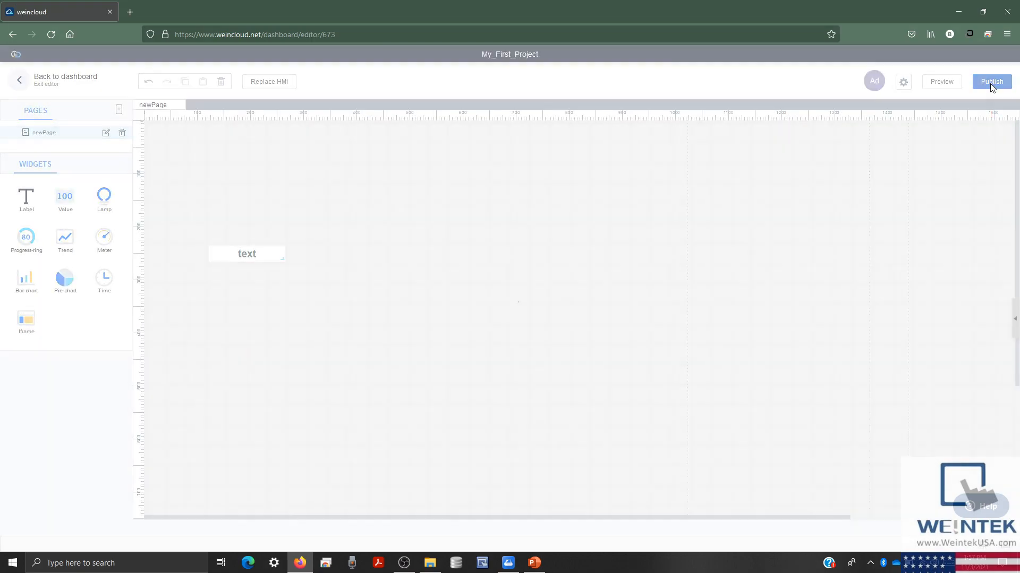
click(990, 84)
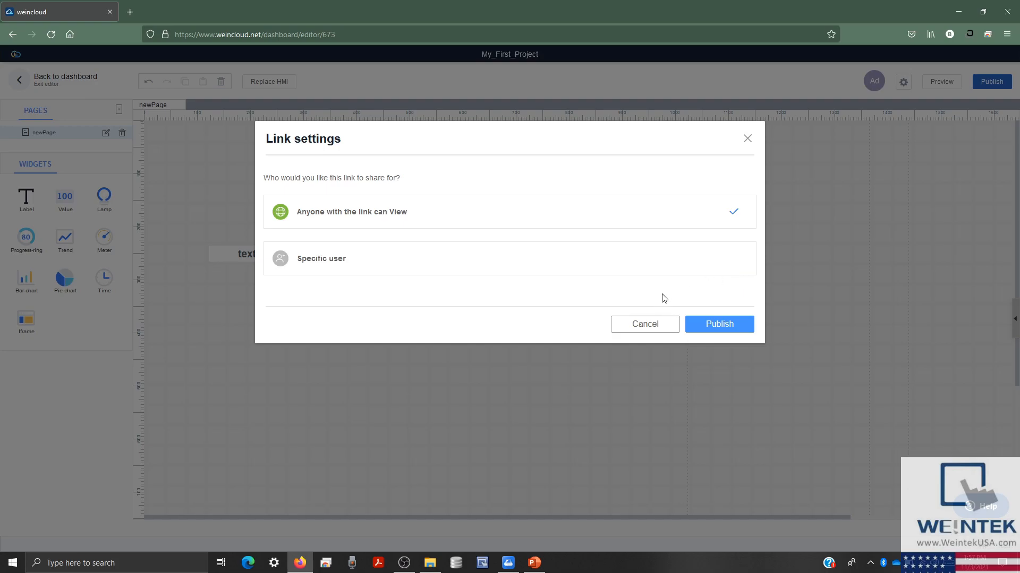
click(653, 325)
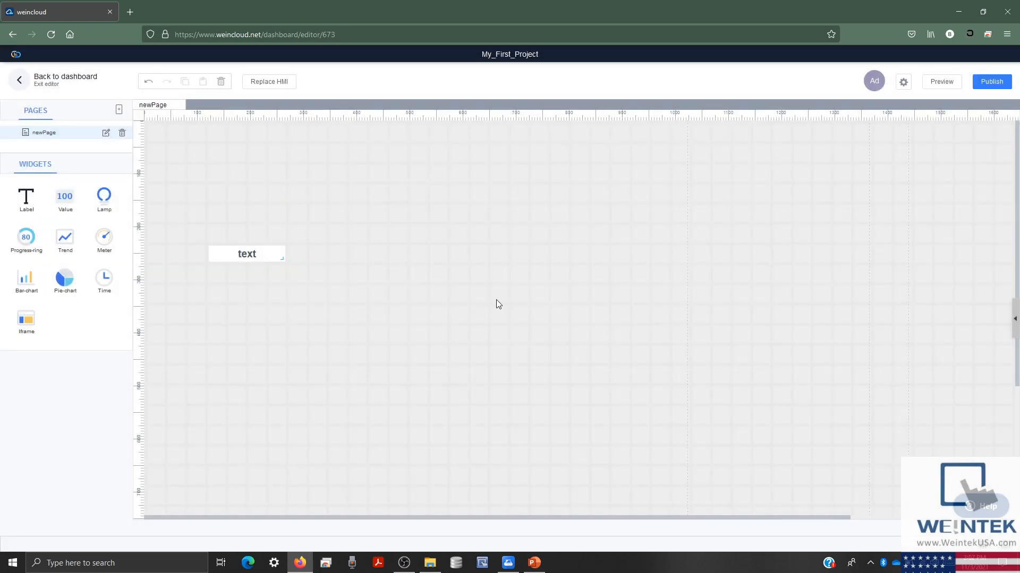
- Delete the text label and place an enlarged Value widget on newPage
click(273, 259)
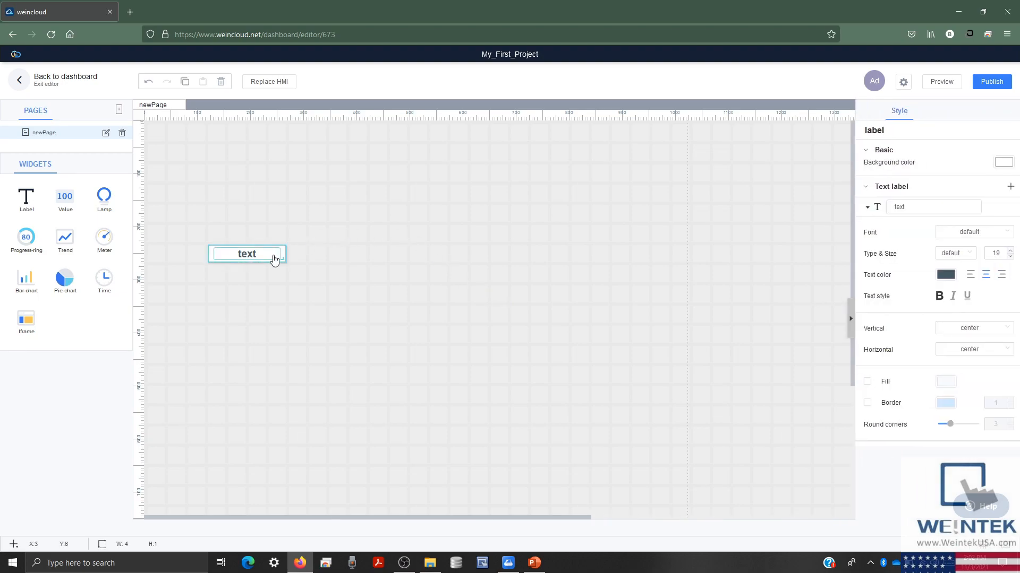
key(Delete)
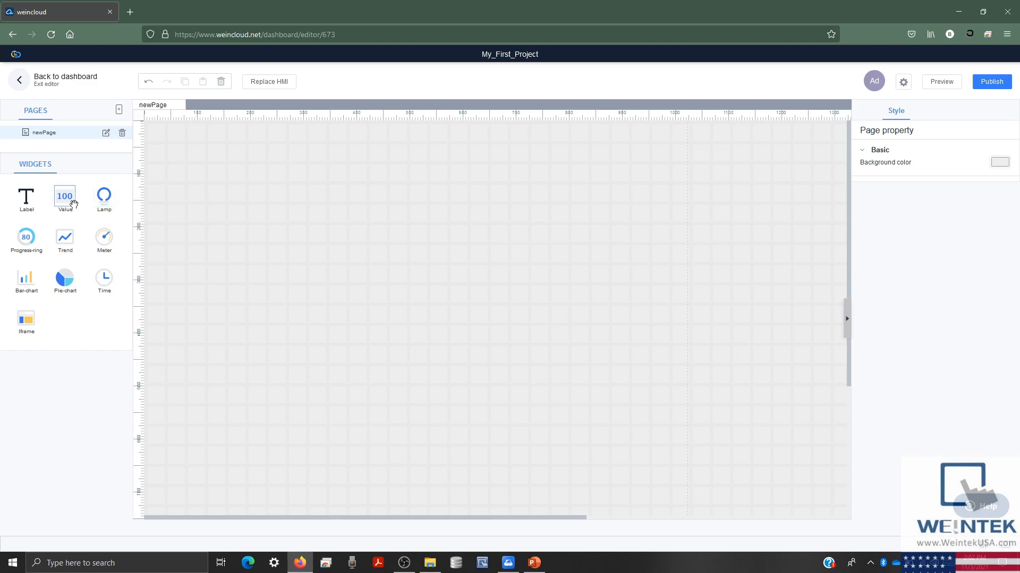
drag(73, 204, 221, 213)
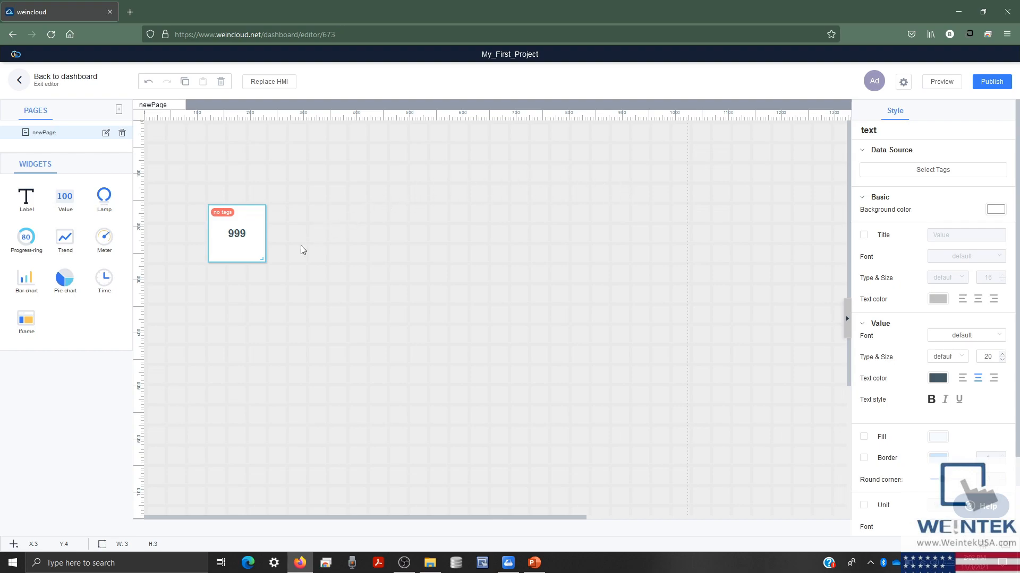
drag(262, 259, 289, 281)
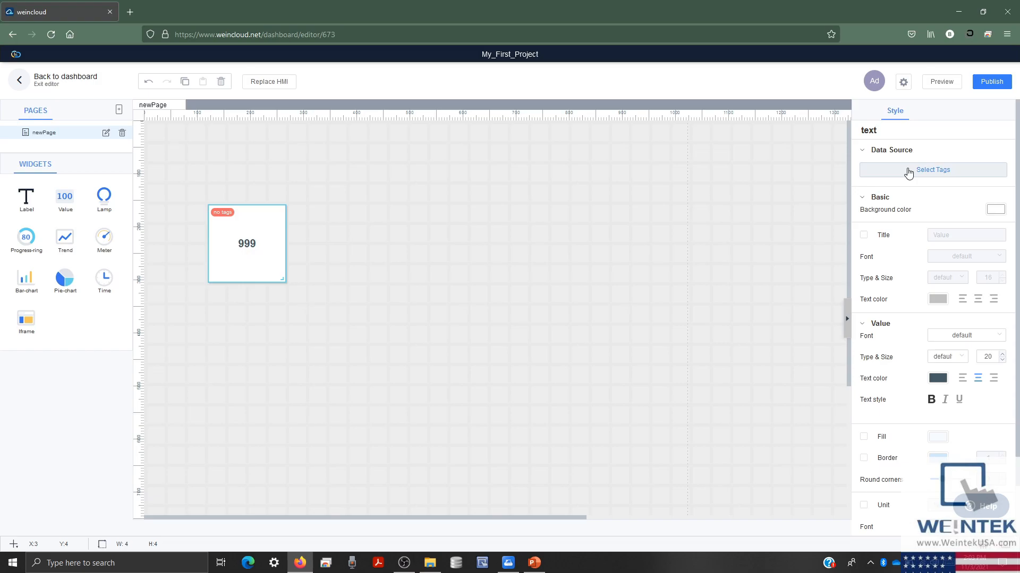
- Bind the Value widget to the cMT-1E4C Numeric tag and turn on its fill
click(908, 171)
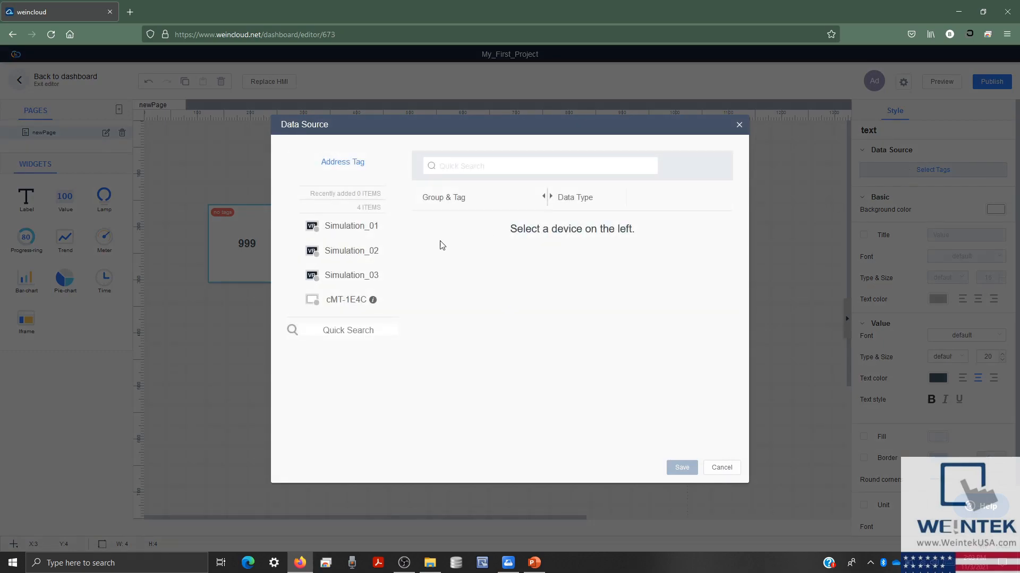
click(355, 301)
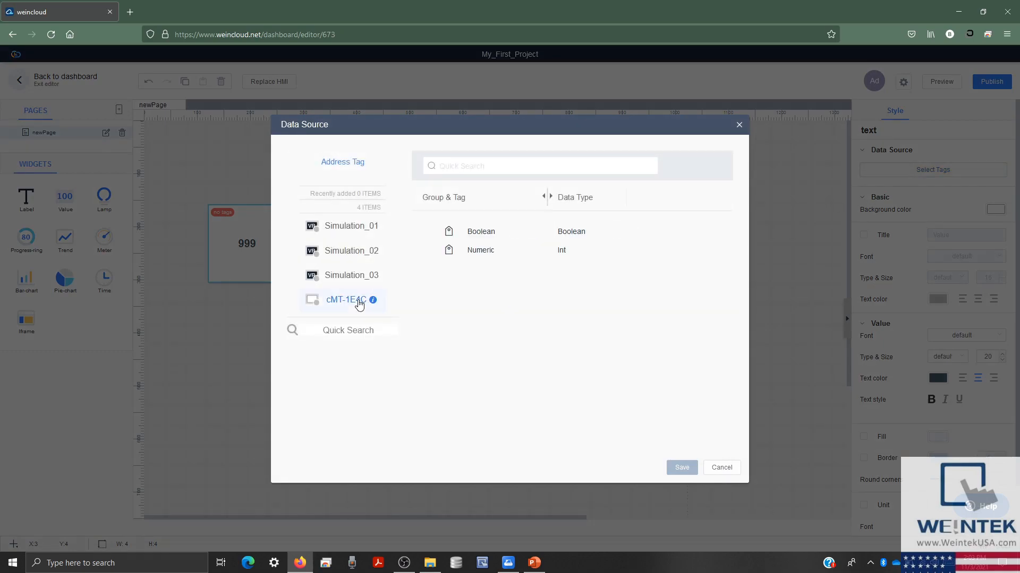
click(472, 252)
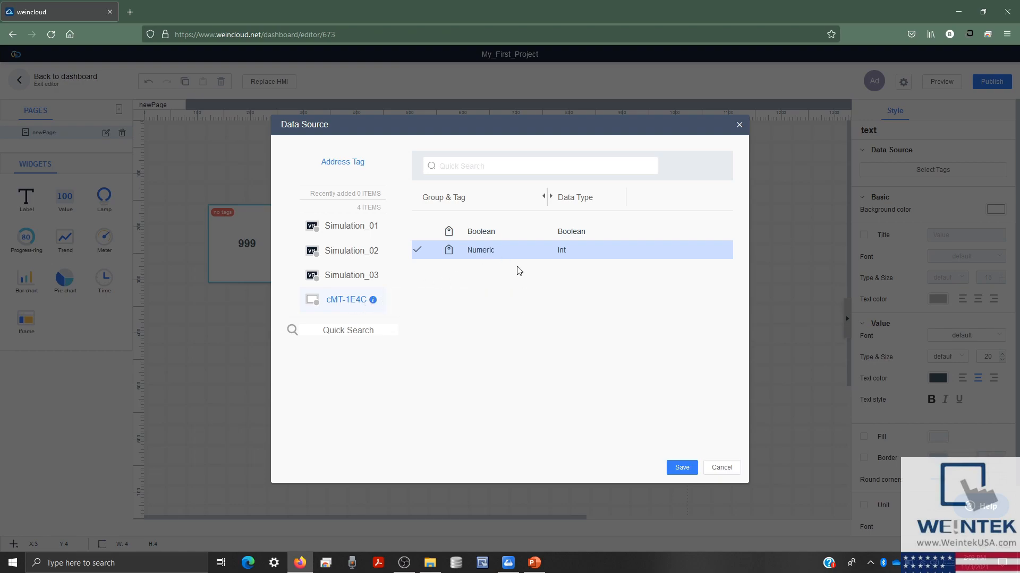
click(683, 467)
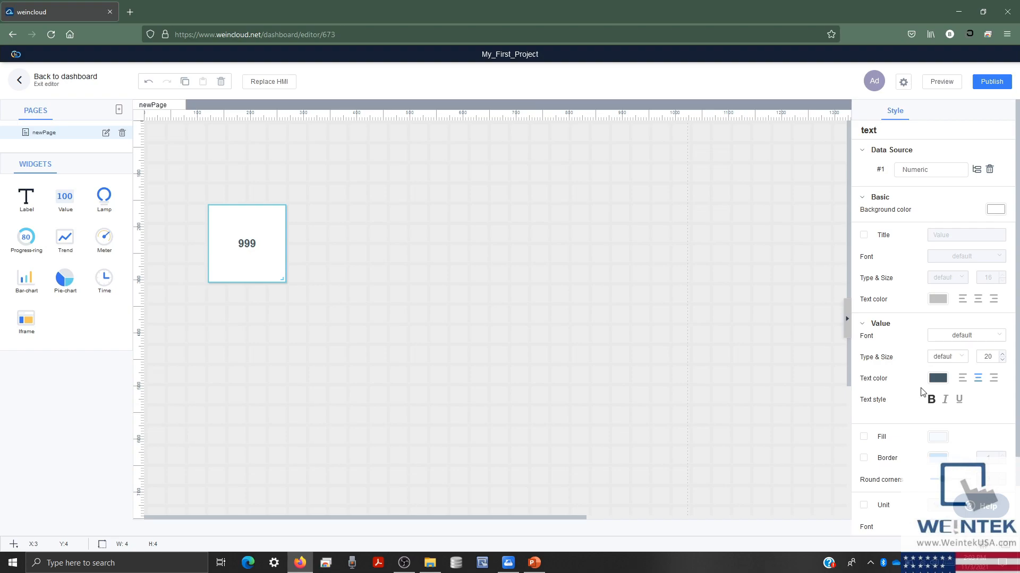
click(863, 437)
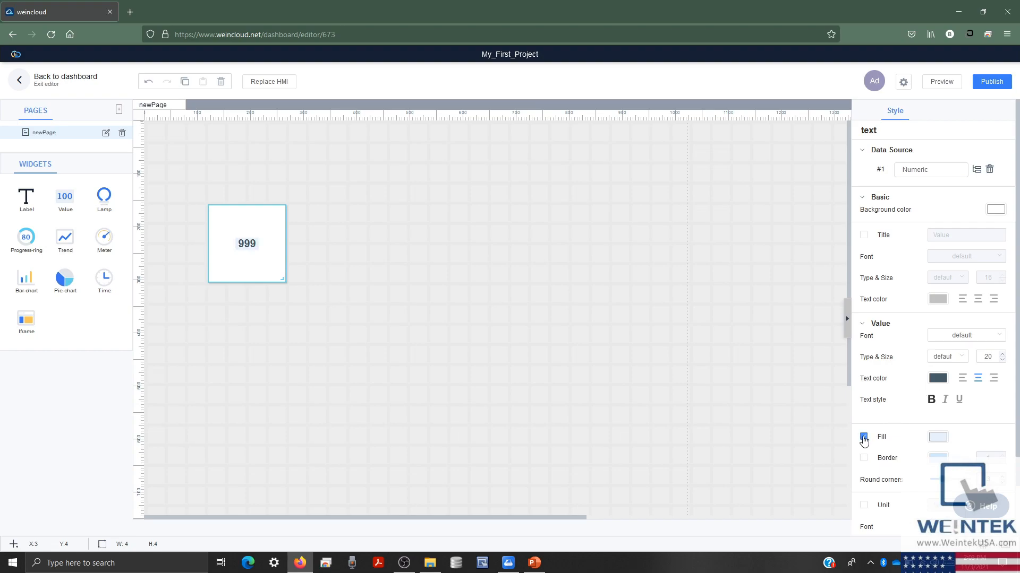
click(803, 384)
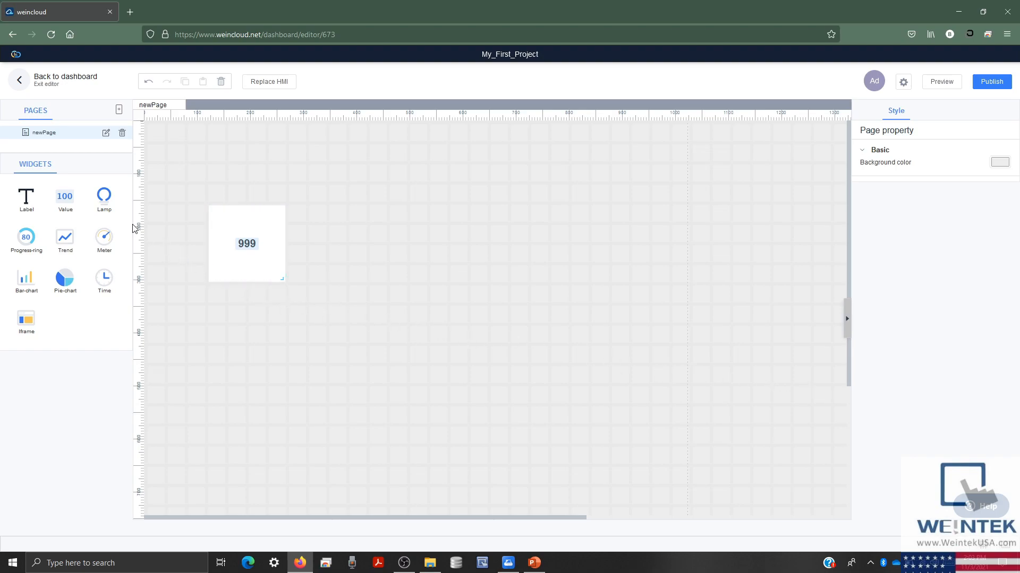
- Place a Lamp widget beside the value widget and bind it to the cMT-1E4C Boolean tag
drag(111, 202, 323, 211)
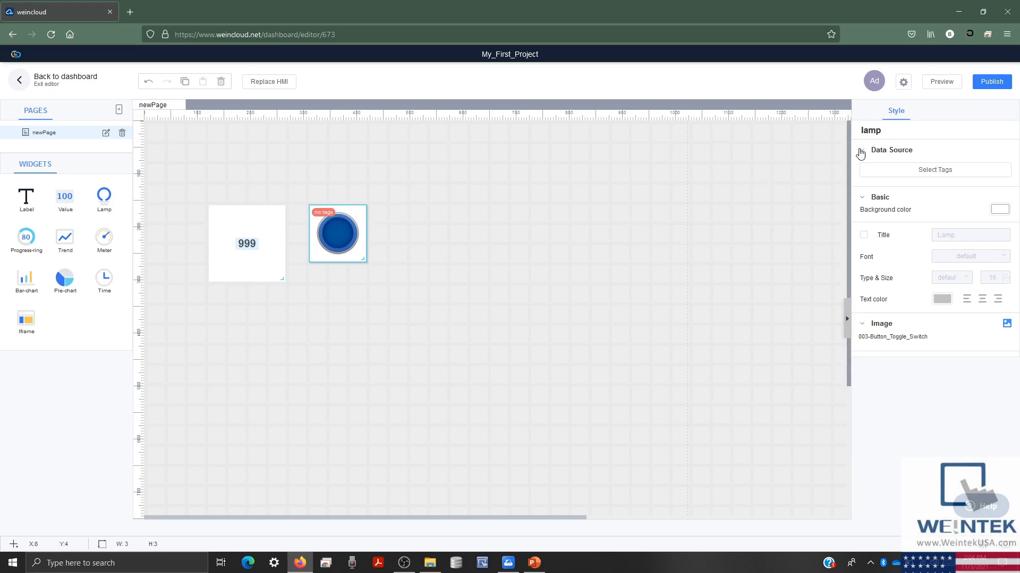
click(898, 168)
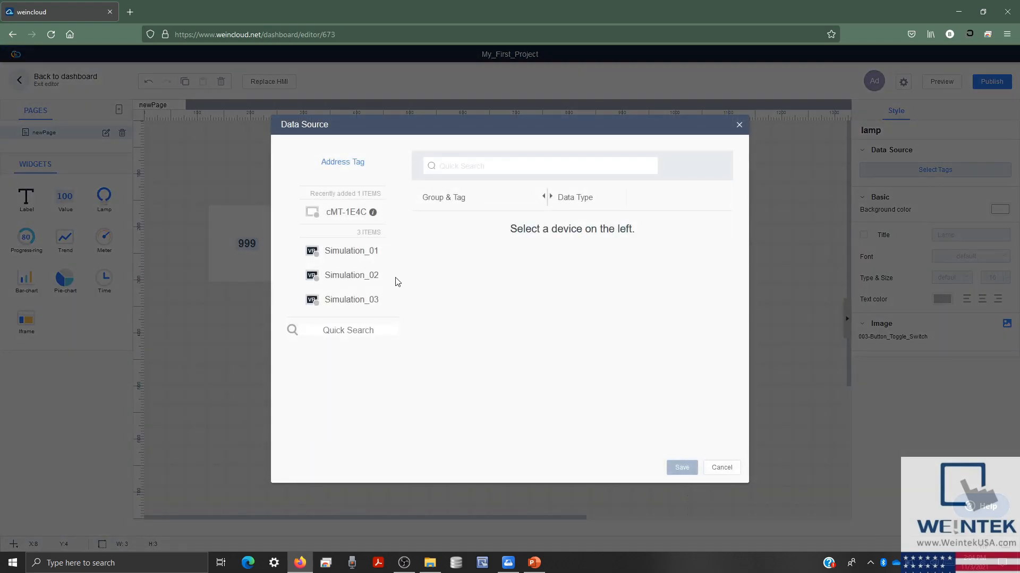
click(357, 222)
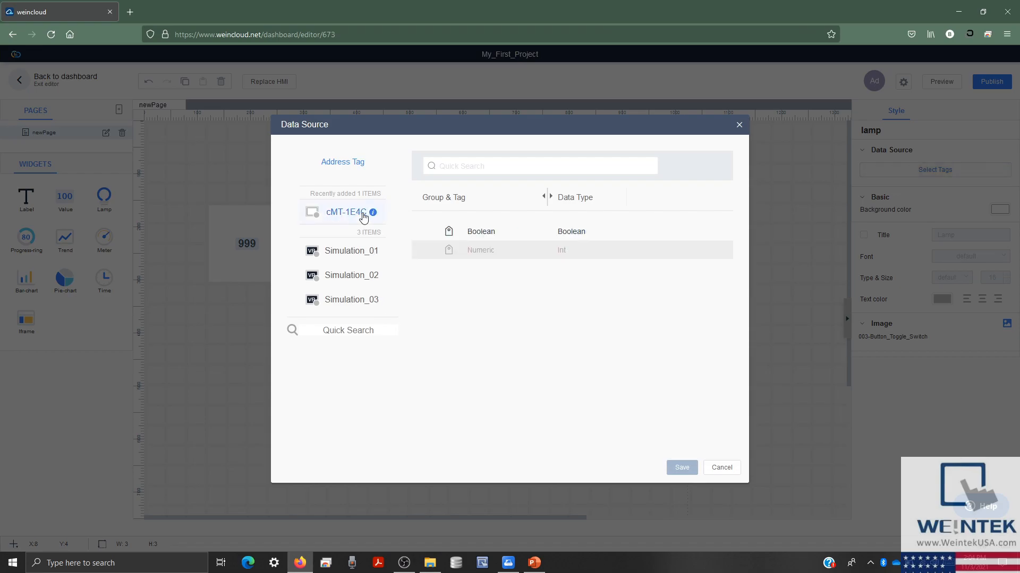
click(501, 233)
click(682, 469)
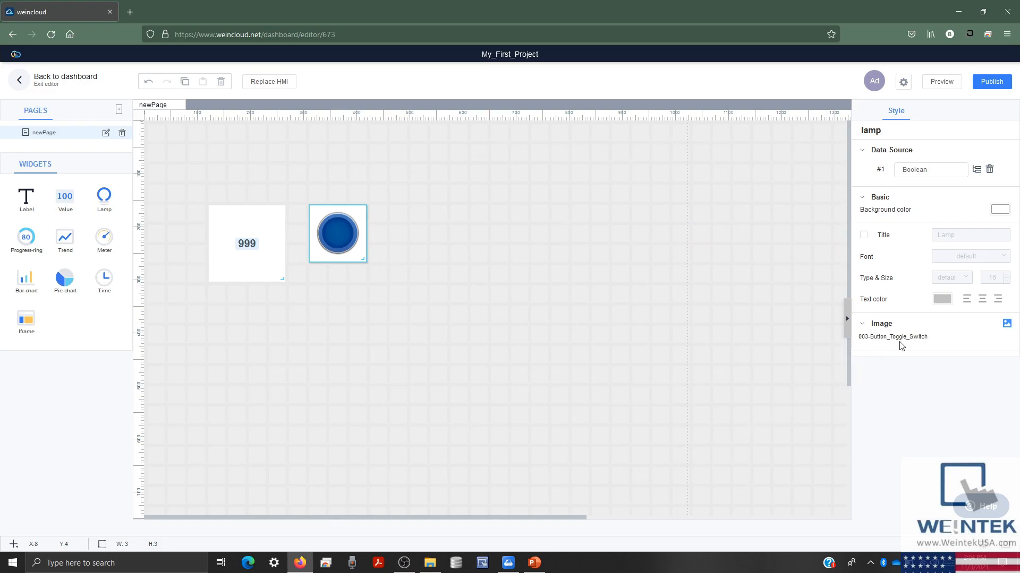
- Give the lamp the 001-Lamp-Crystal image from the Picture Library, tinted orange
click(1006, 323)
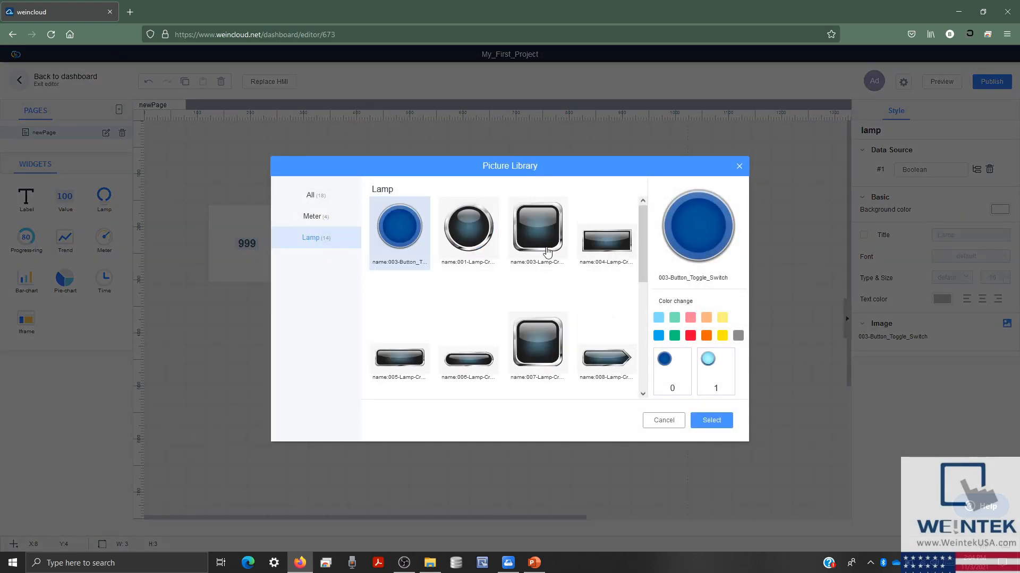
click(481, 236)
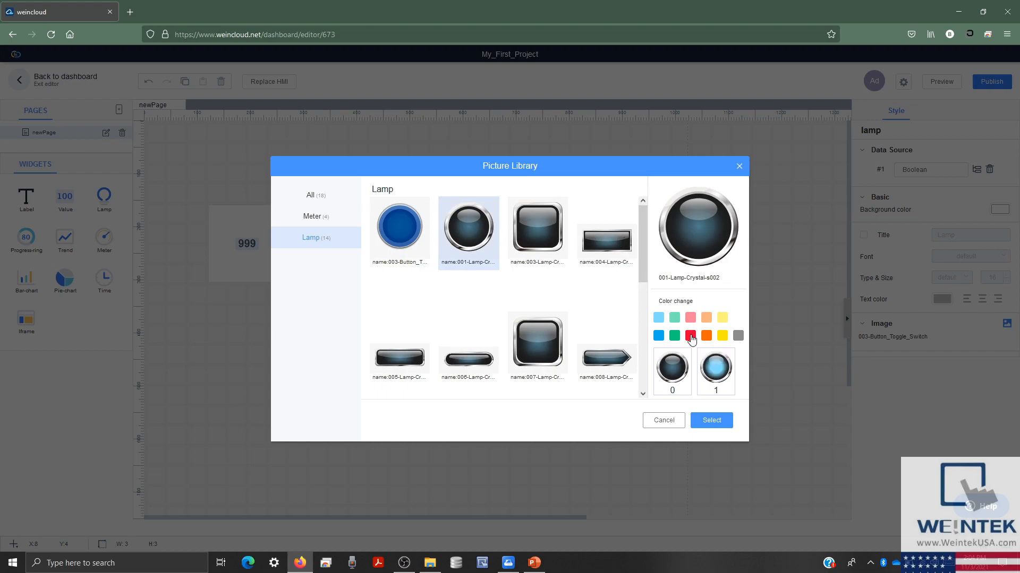
click(690, 337)
click(706, 337)
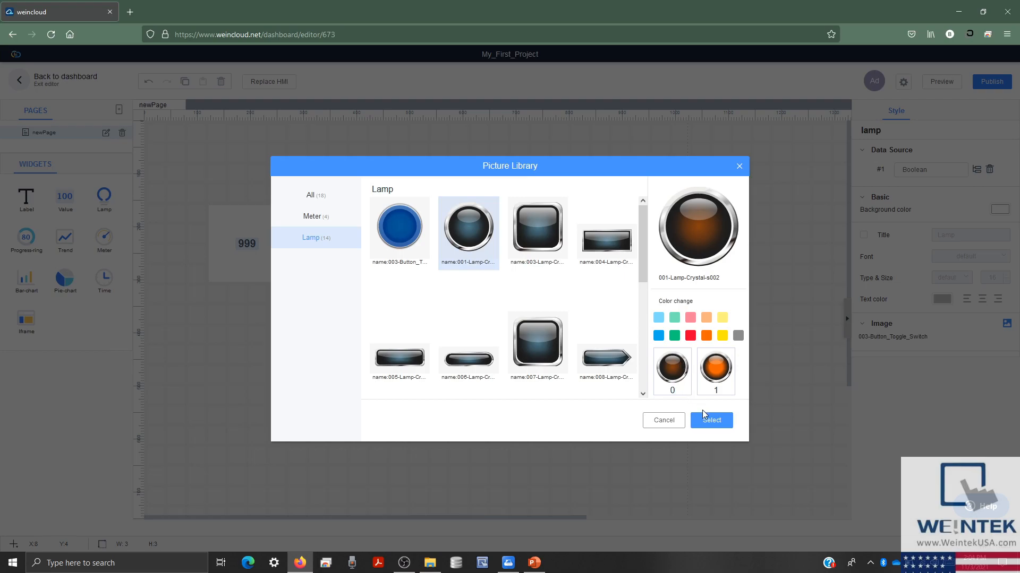
click(710, 419)
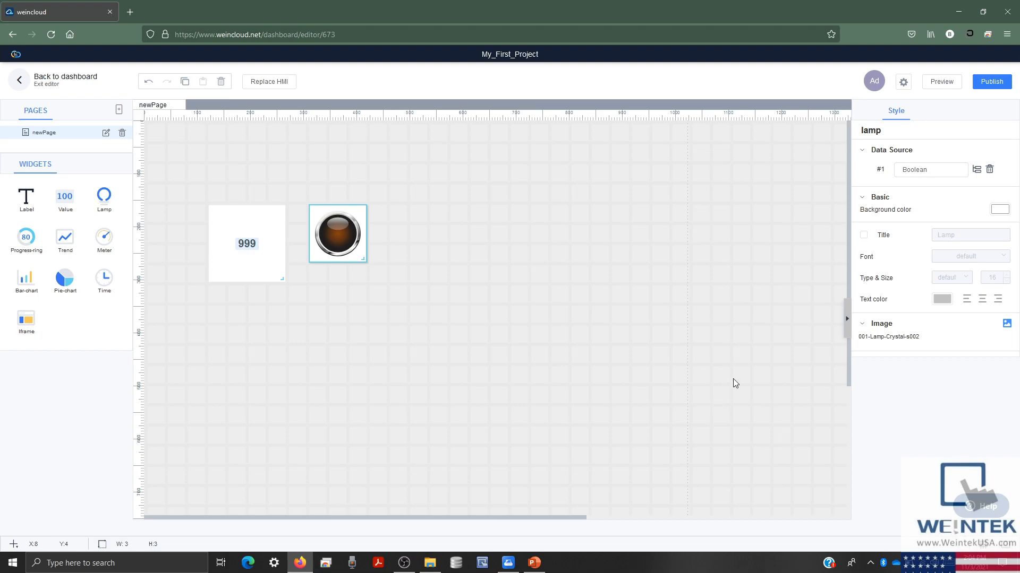
click(941, 83)
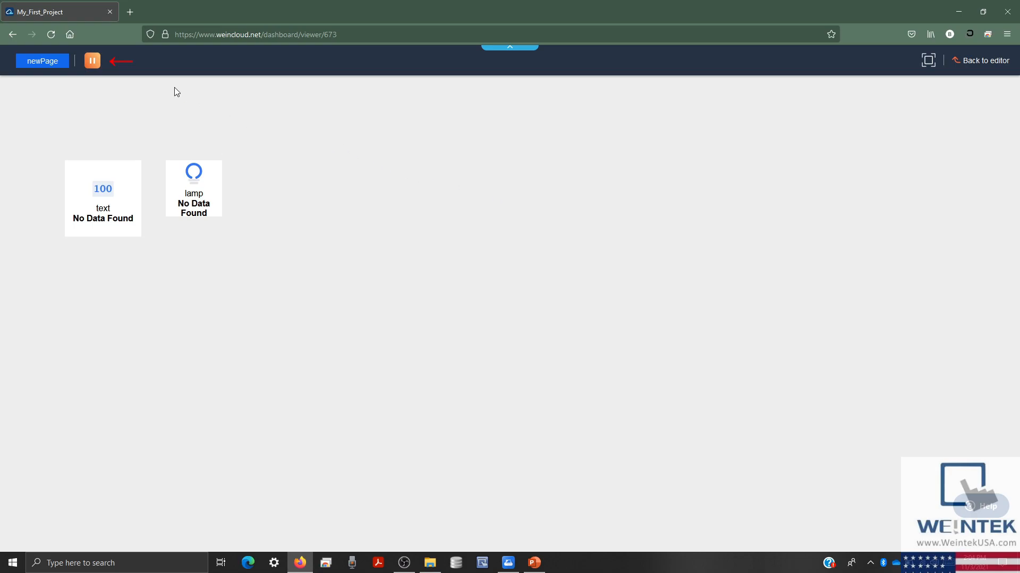
click(93, 62)
click(94, 63)
click(929, 61)
click(38, 67)
click(971, 63)
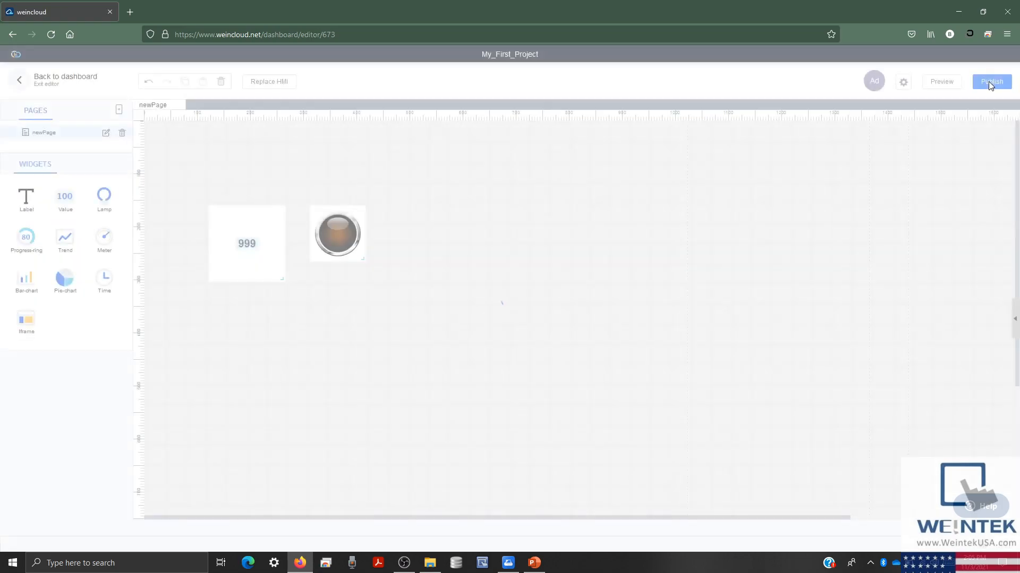
- Publish My_First_Project with view access for anyone with the link, copy the link, and view the site
click(991, 83)
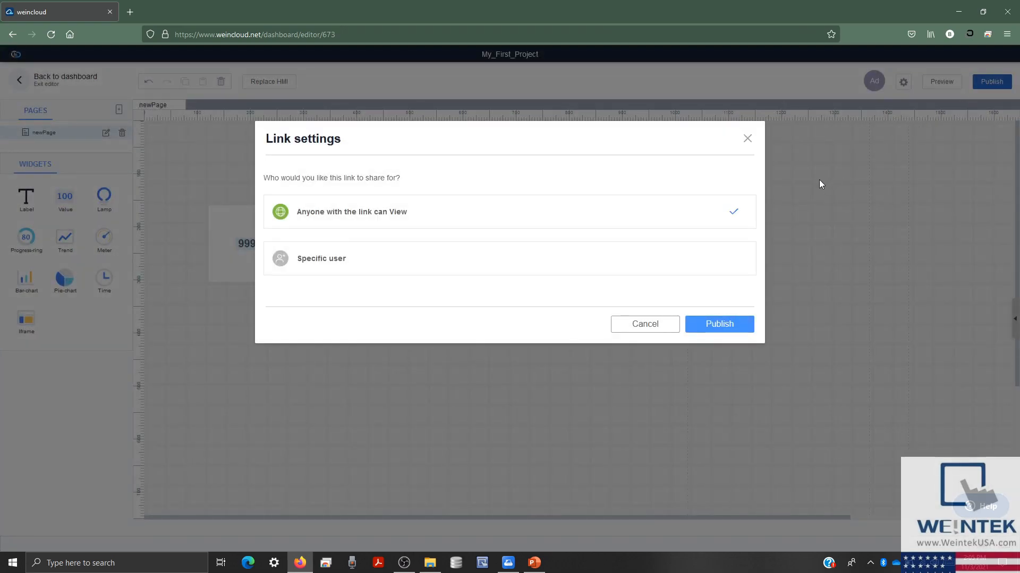
click(723, 329)
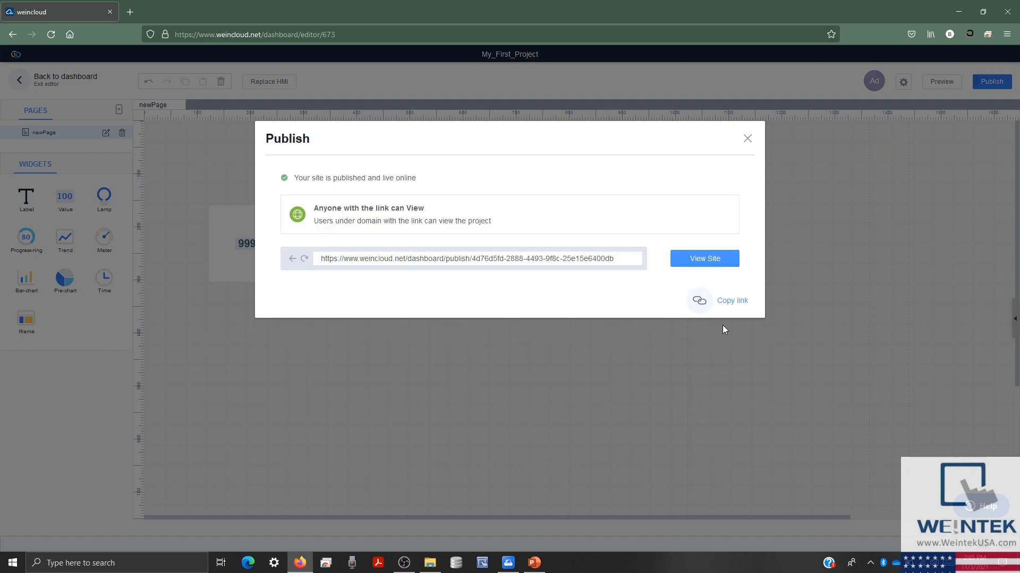
click(741, 302)
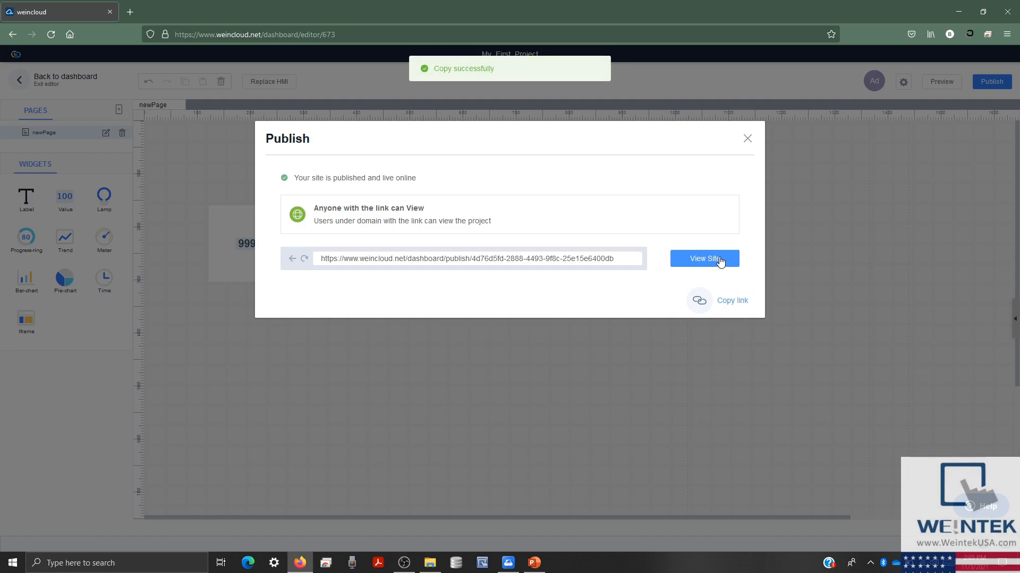
click(719, 259)
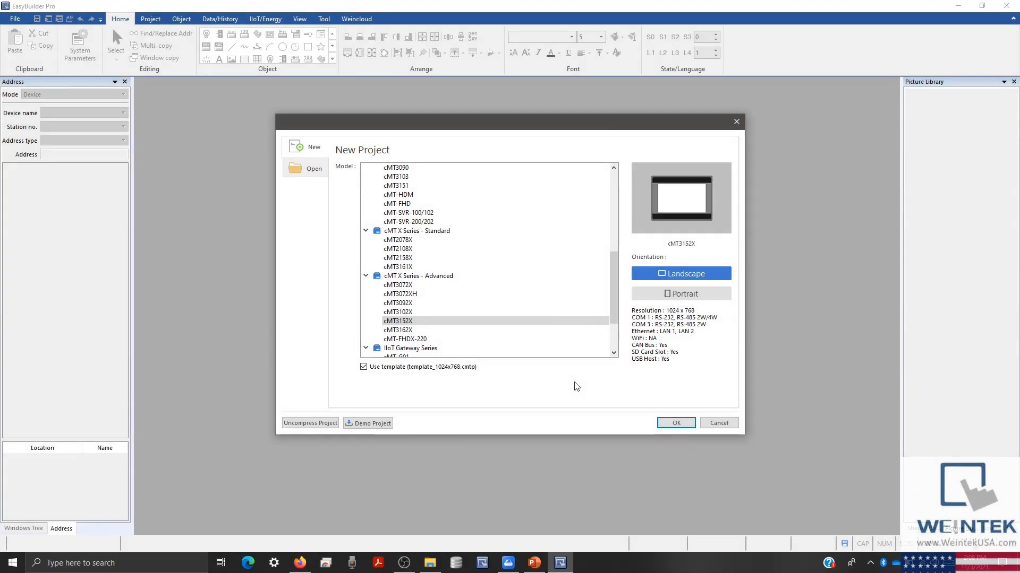
- Create a new EasyBuilder Pro project for the cMT3152X model
click(444, 322)
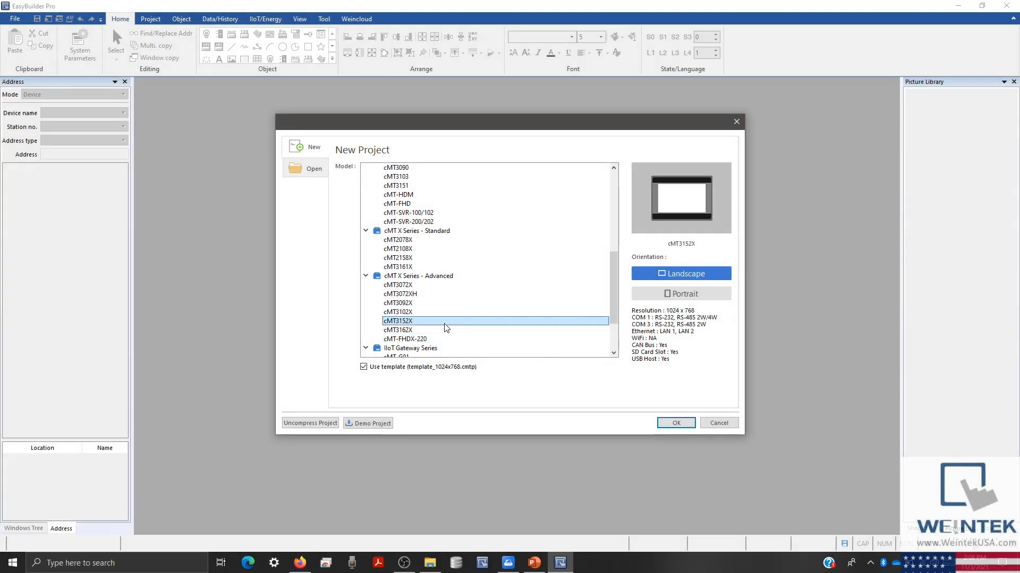
double_click(445, 325)
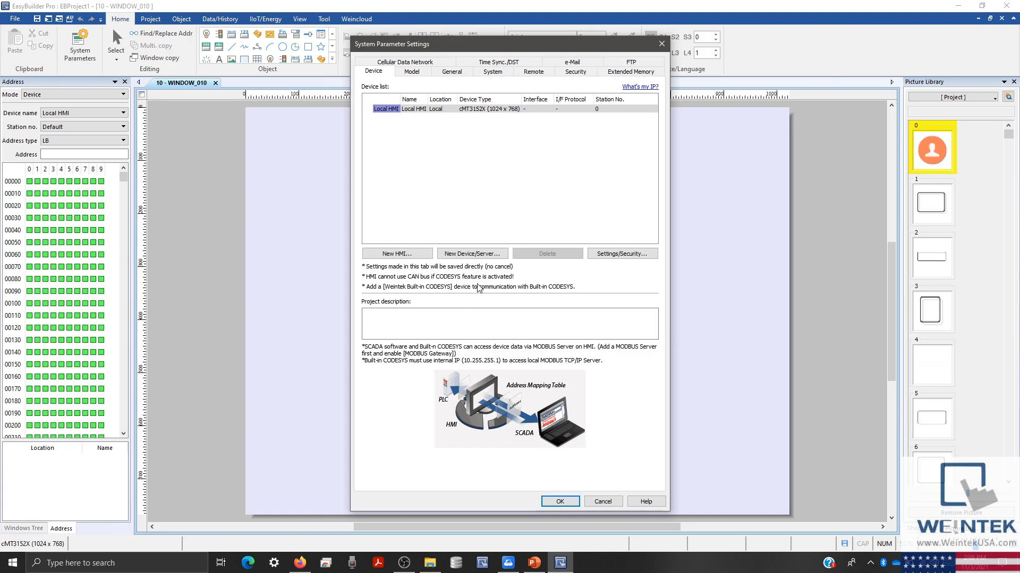
- Add a CODESYS V3 (Ethernet) device at IP 192.168.1.111, port 1740
click(470, 253)
click(529, 202)
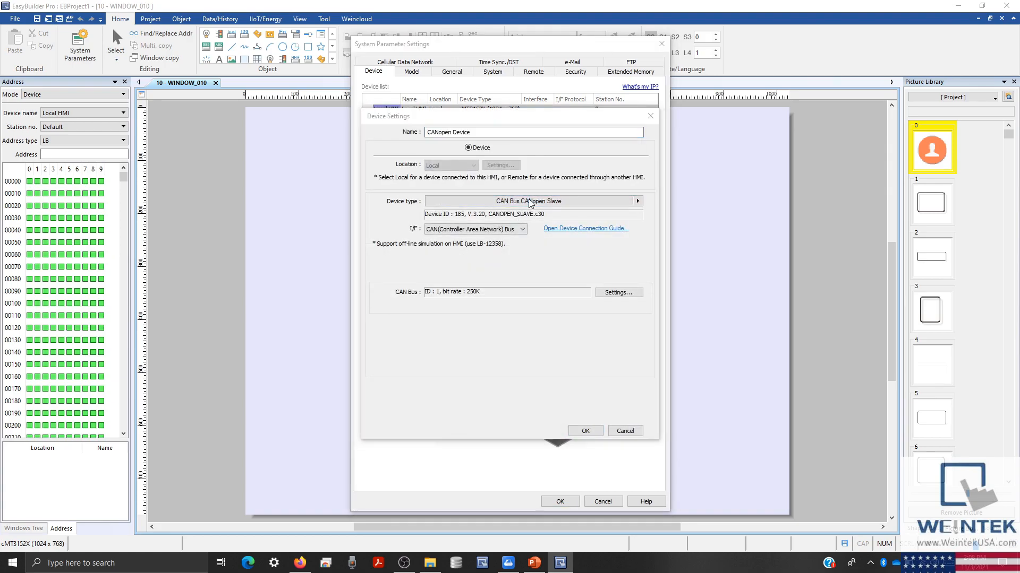
text(Codesys)
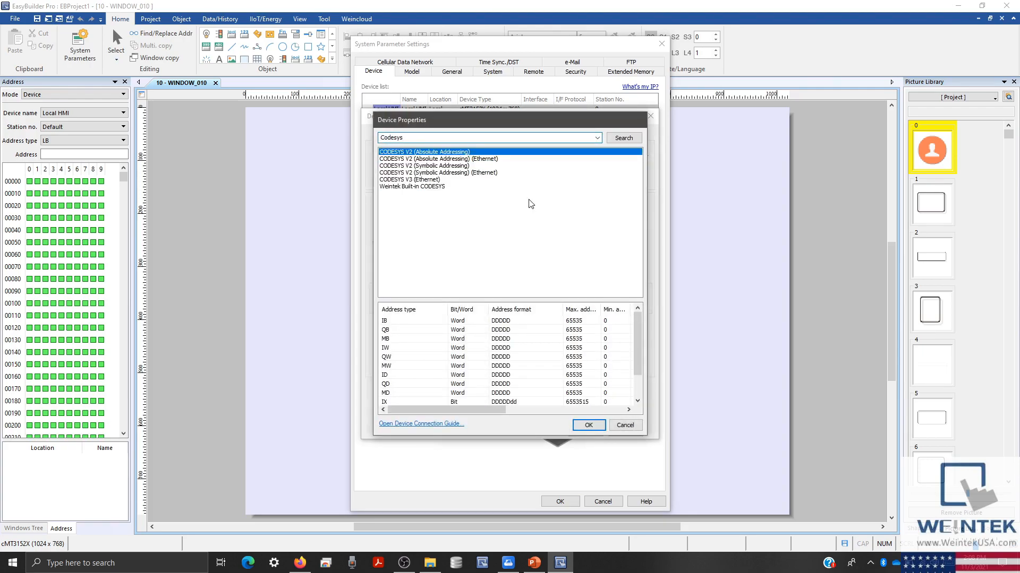
double_click(447, 179)
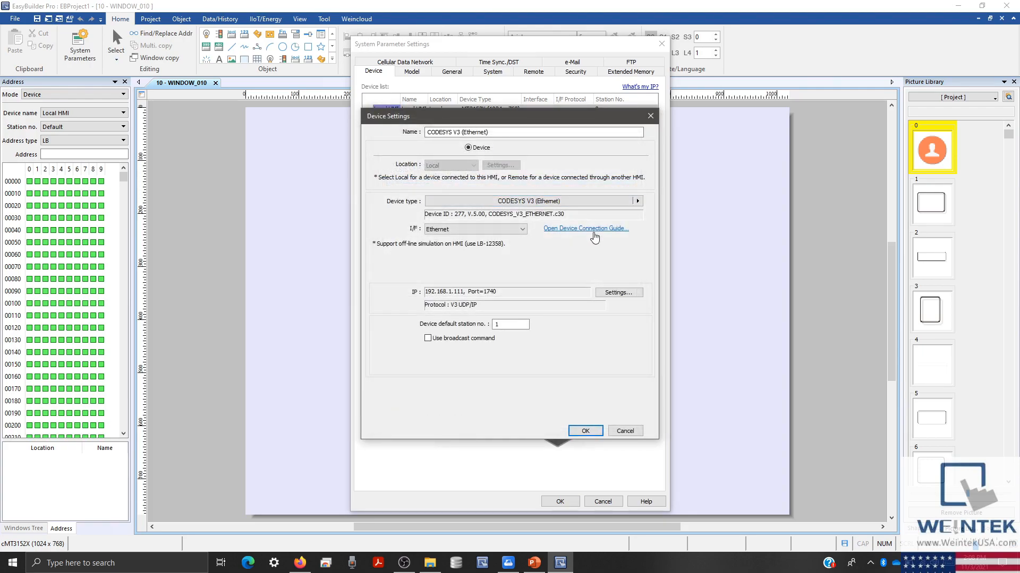
click(618, 293)
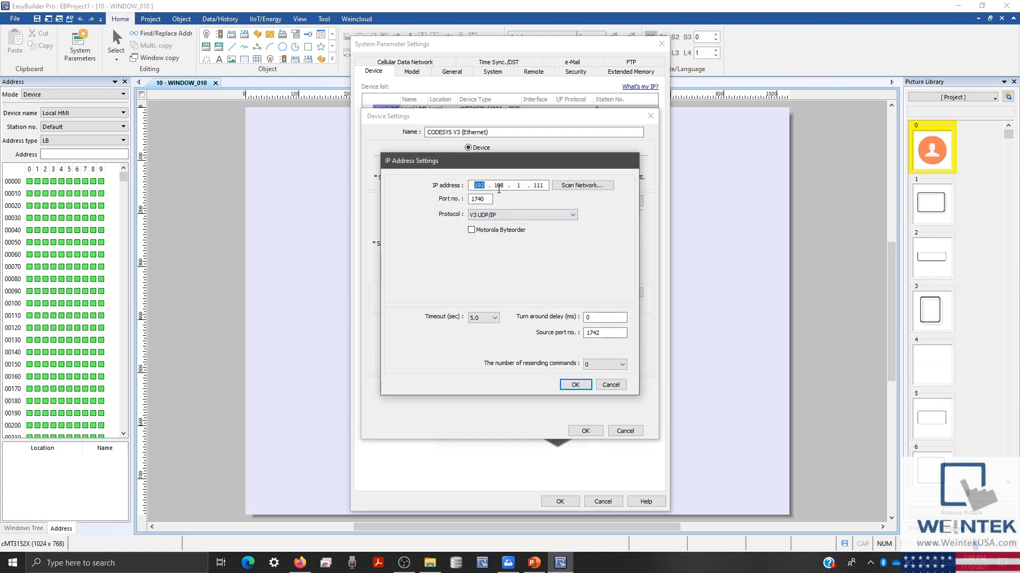
click(575, 385)
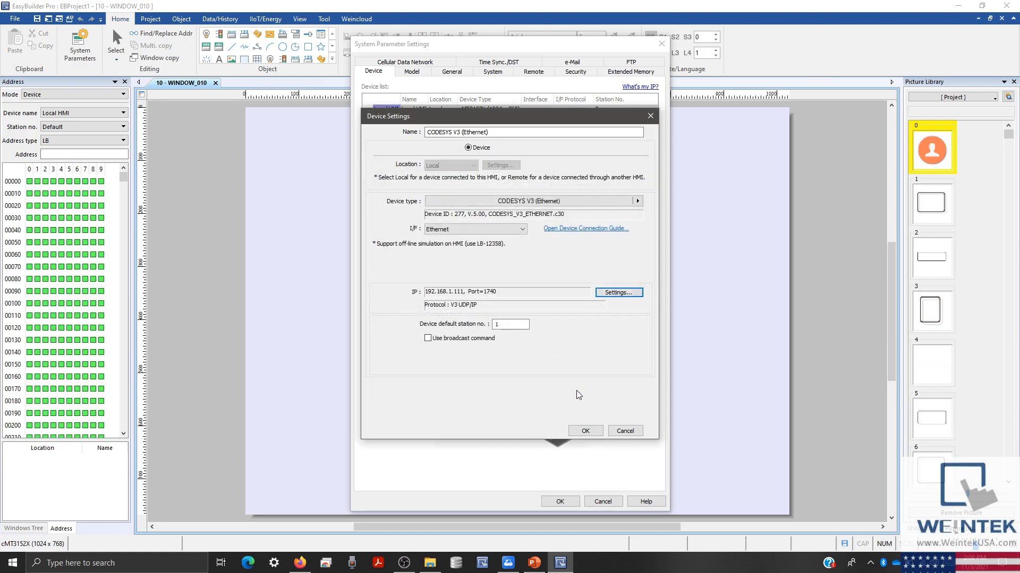
click(586, 431)
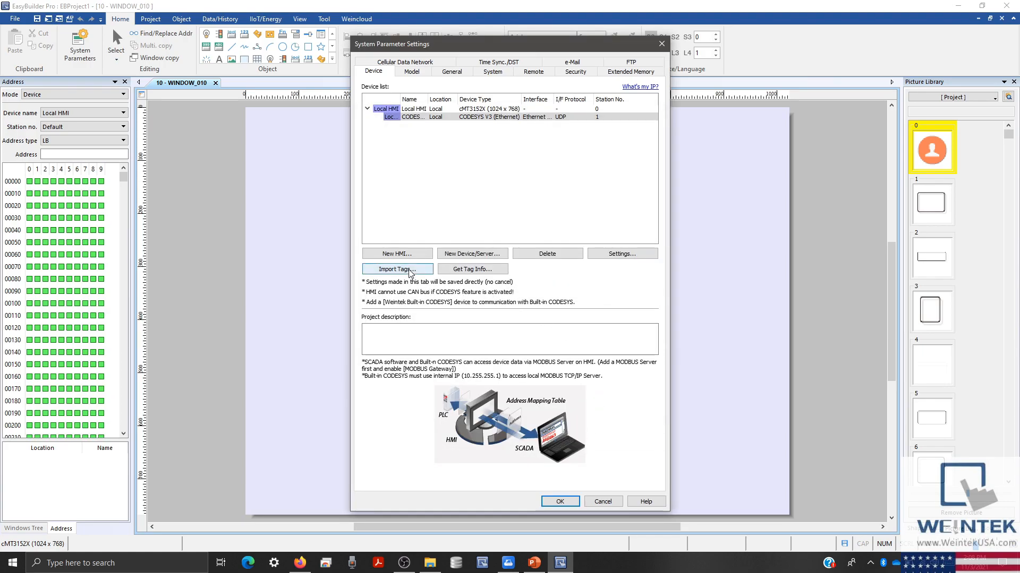
- Import the Weincloud.Device.Application tags from the Codesys folder, mapping strings as two characters per word
click(409, 272)
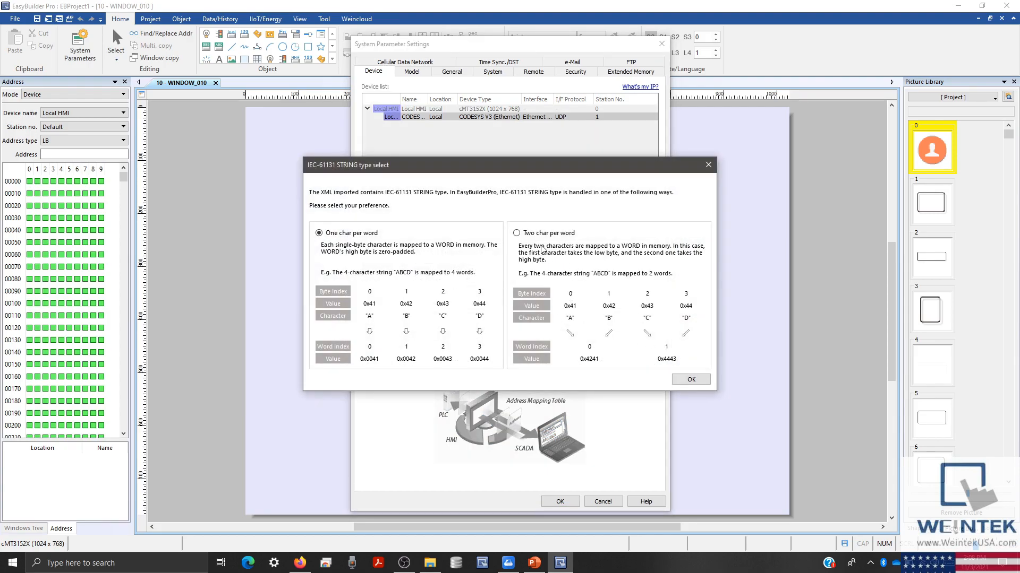
click(540, 236)
click(691, 379)
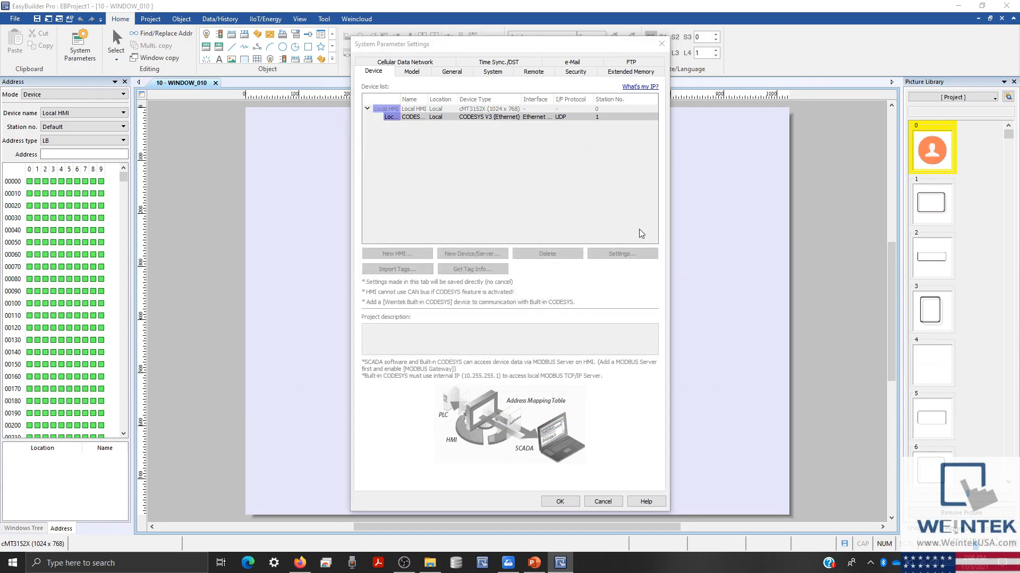
click(521, 79)
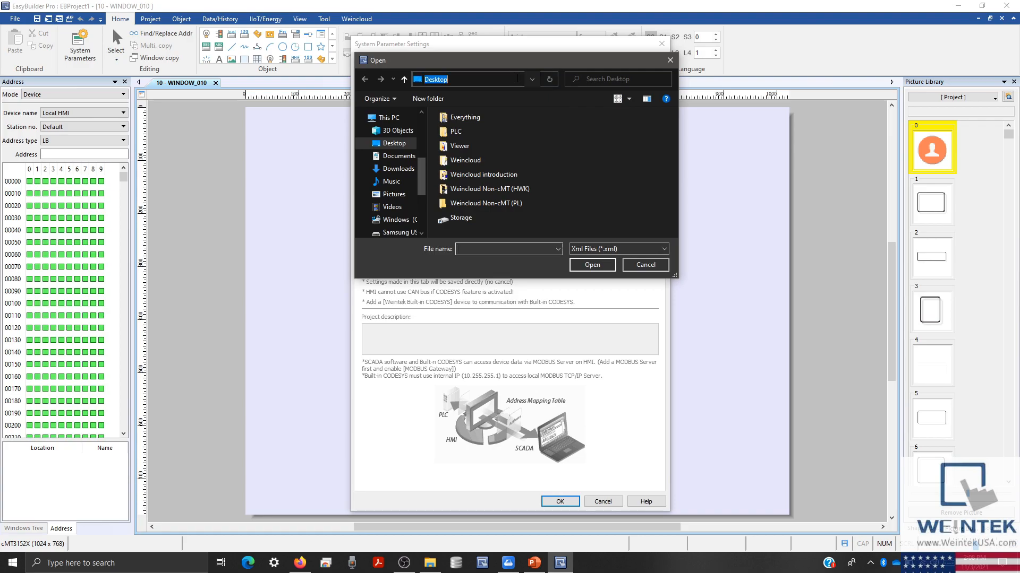
text(t:\Weincloud Introduction\Codesys)
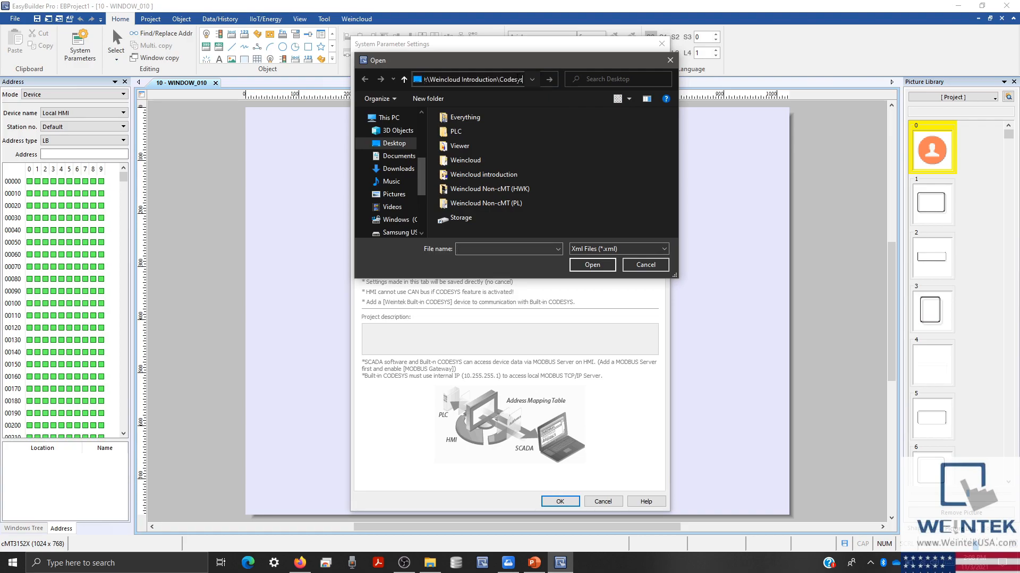
key(Return)
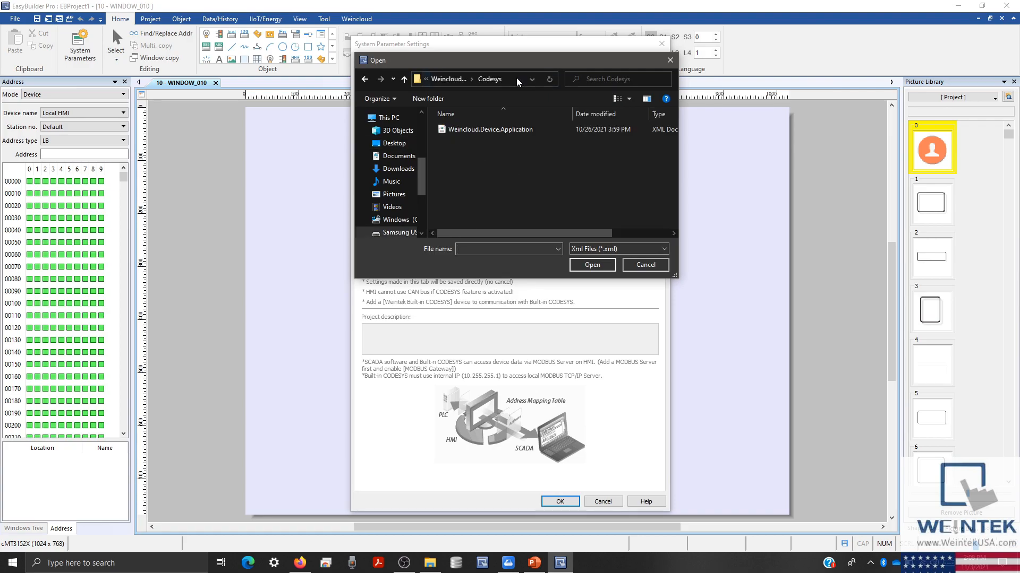
click(534, 130)
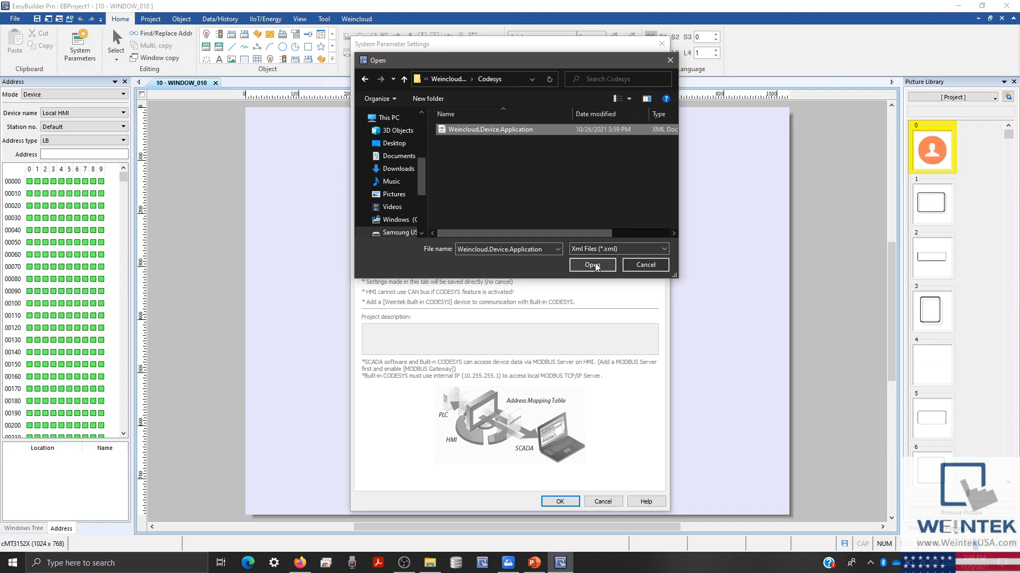
click(594, 265)
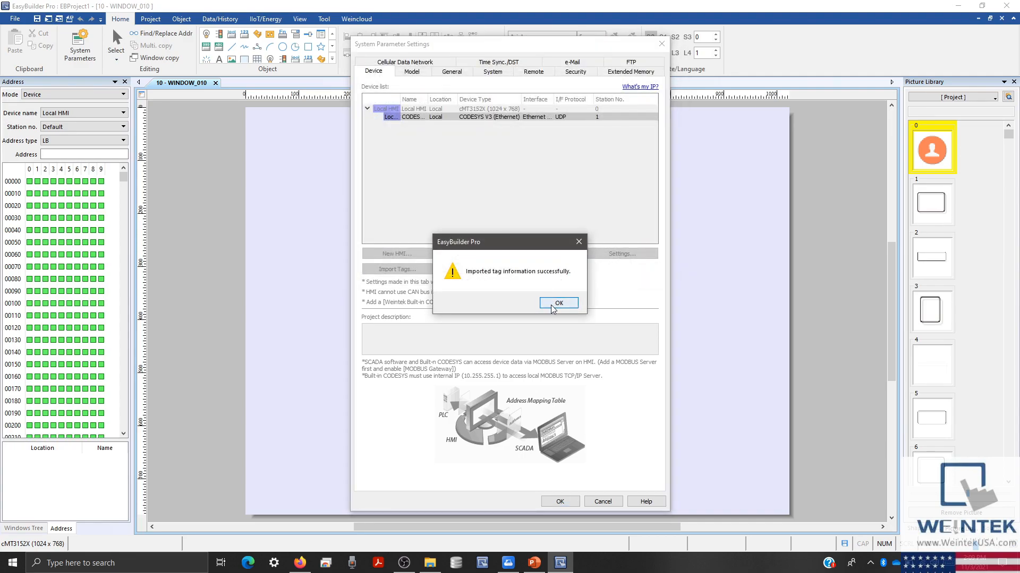
click(553, 307)
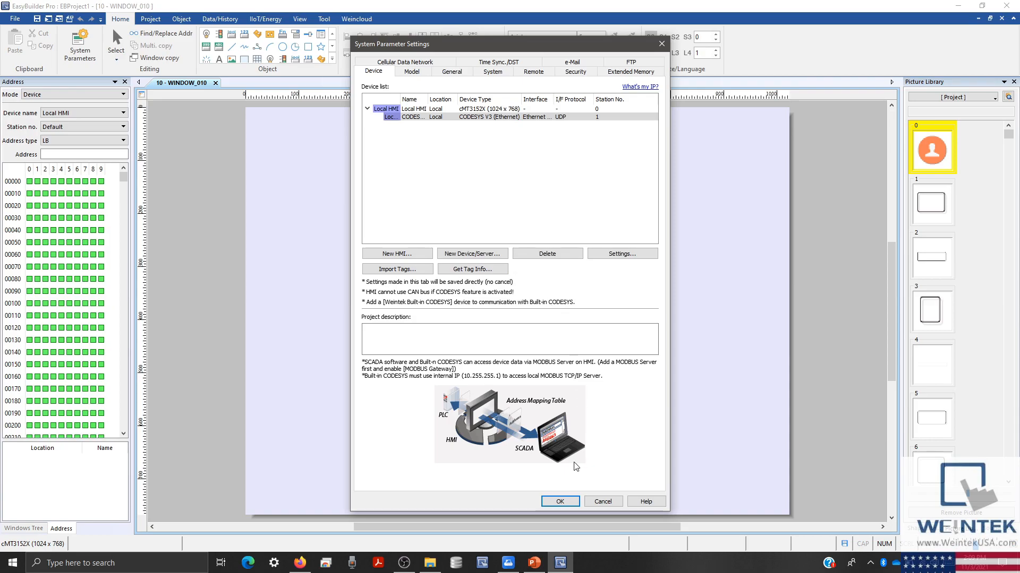
- Add a bit lamp linked to Application.PLC_PRG.On to WINDOW_010
click(558, 502)
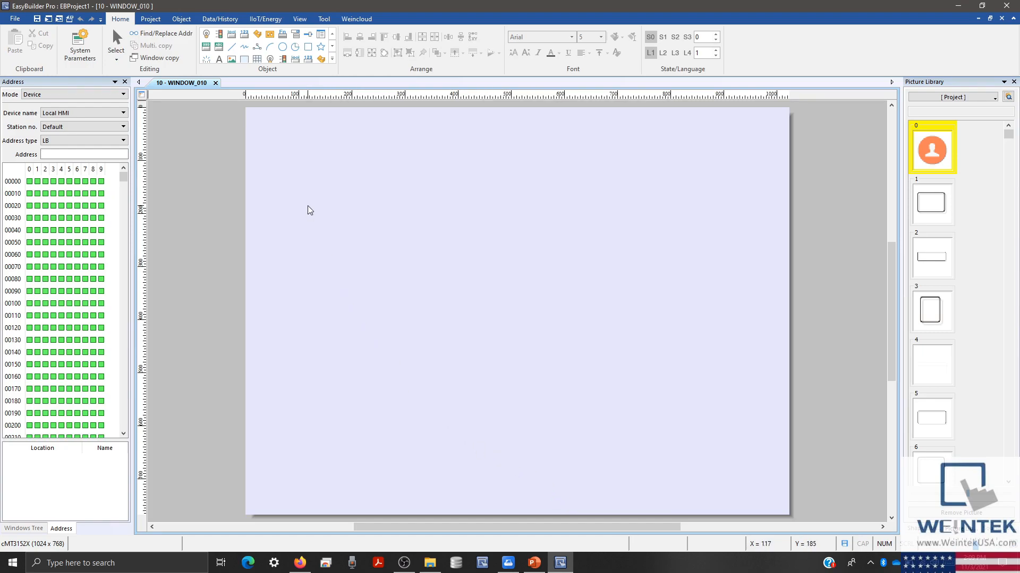
click(179, 19)
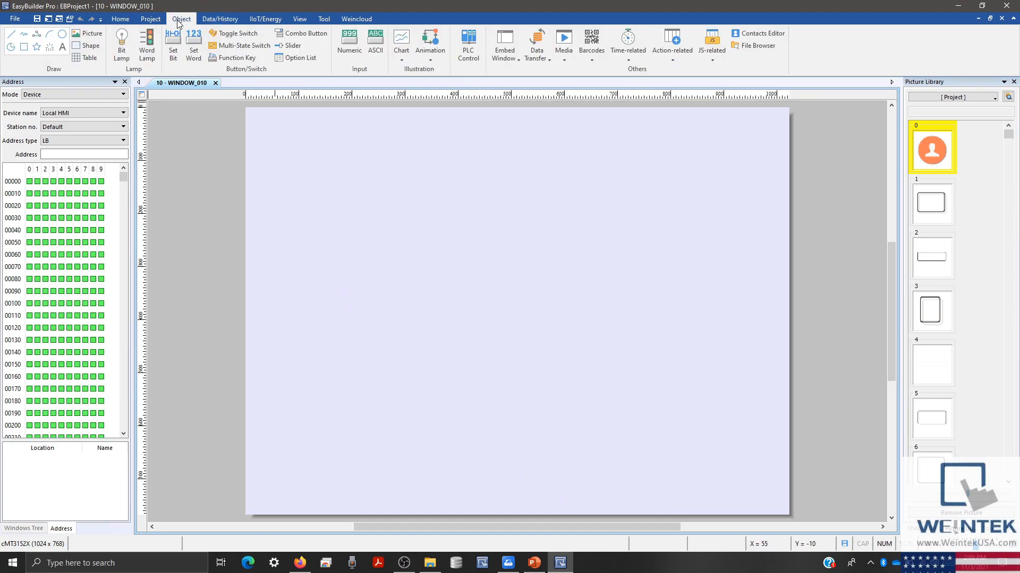
click(128, 42)
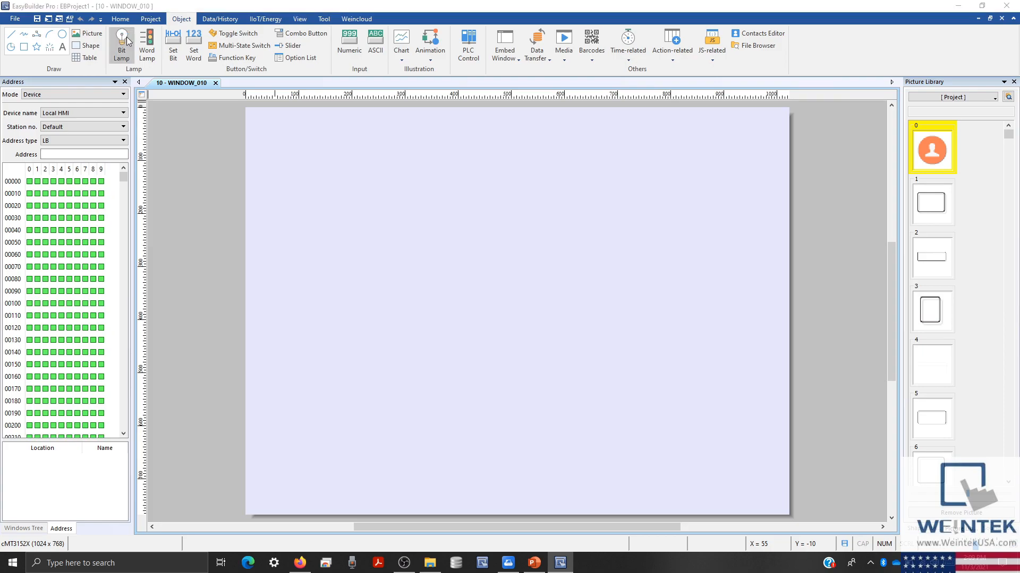
click(489, 178)
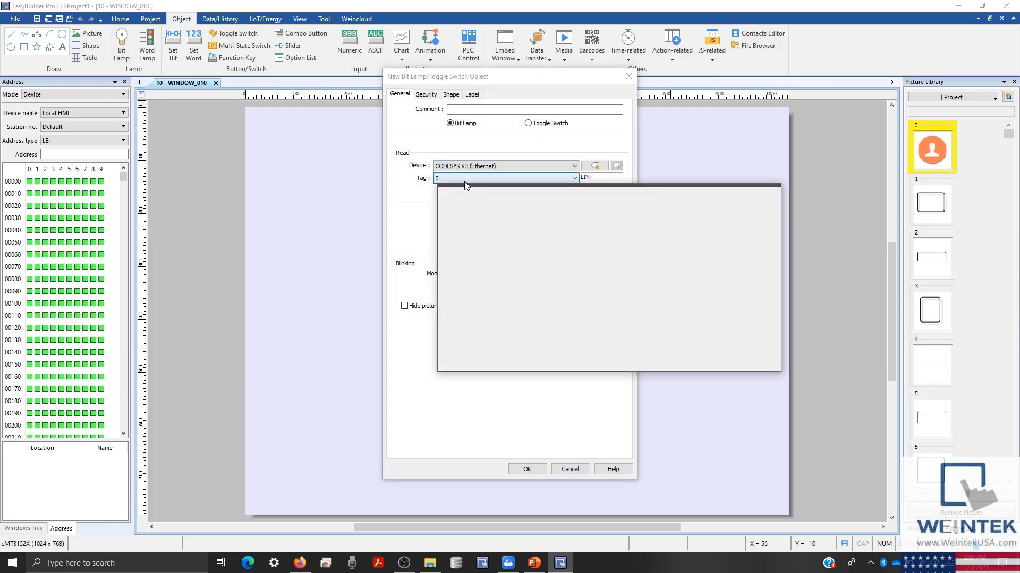
double_click(513, 221)
double_click(606, 227)
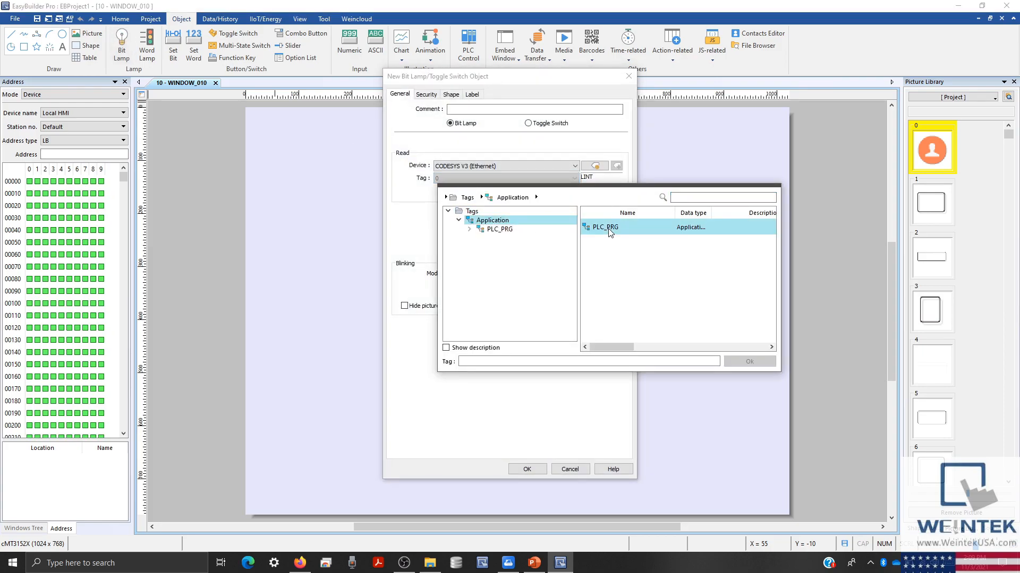
double_click(605, 243)
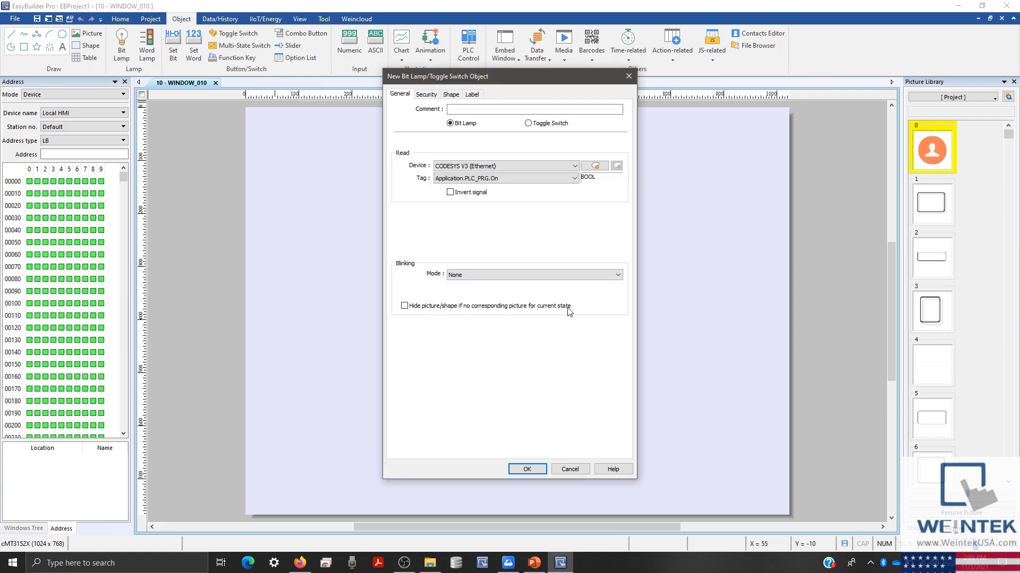
click(525, 470)
click(344, 192)
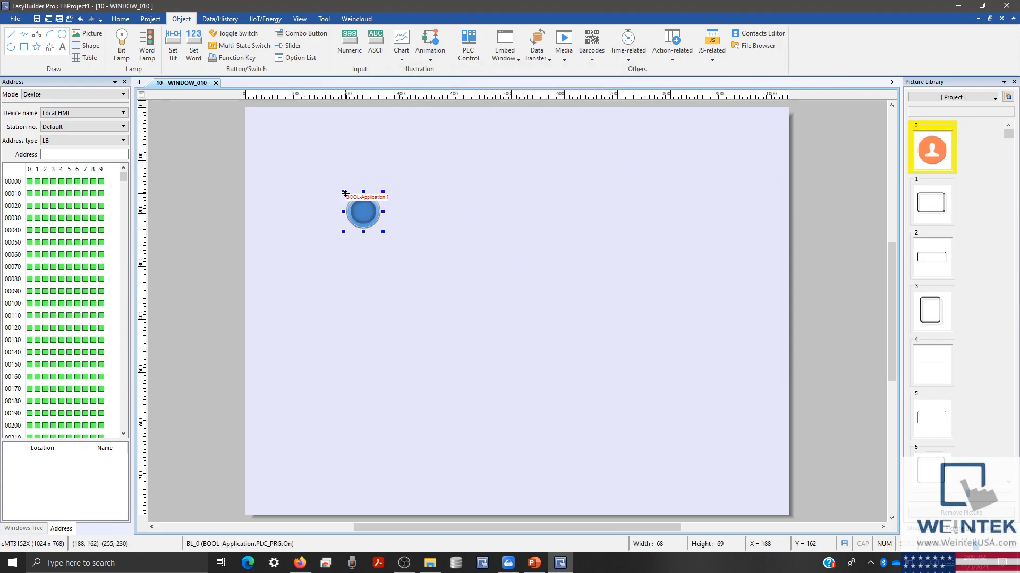
- Place a numeric object showing Application.PLC_PRG.output to the right of the lamp
click(346, 52)
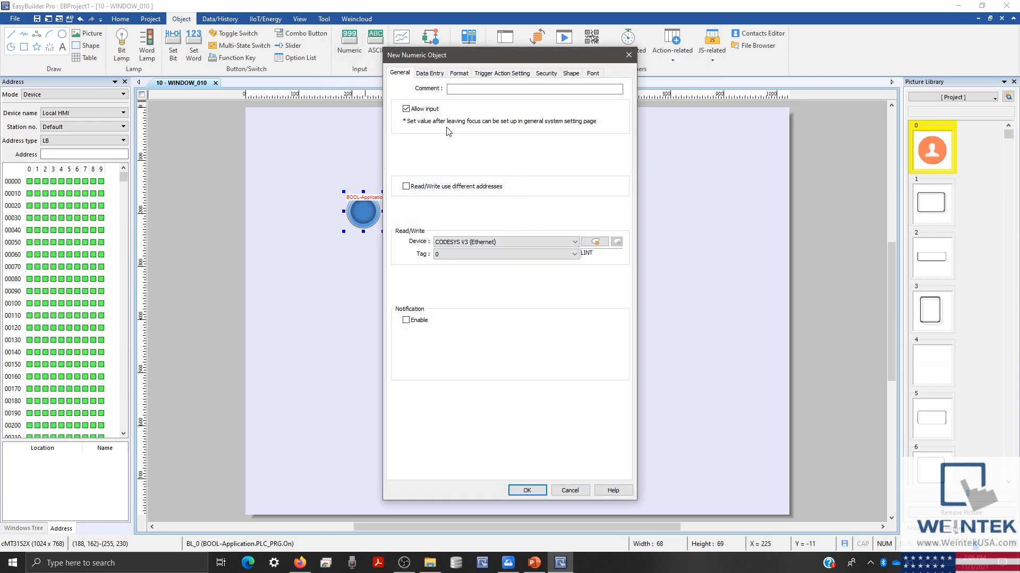
click(473, 254)
click(478, 296)
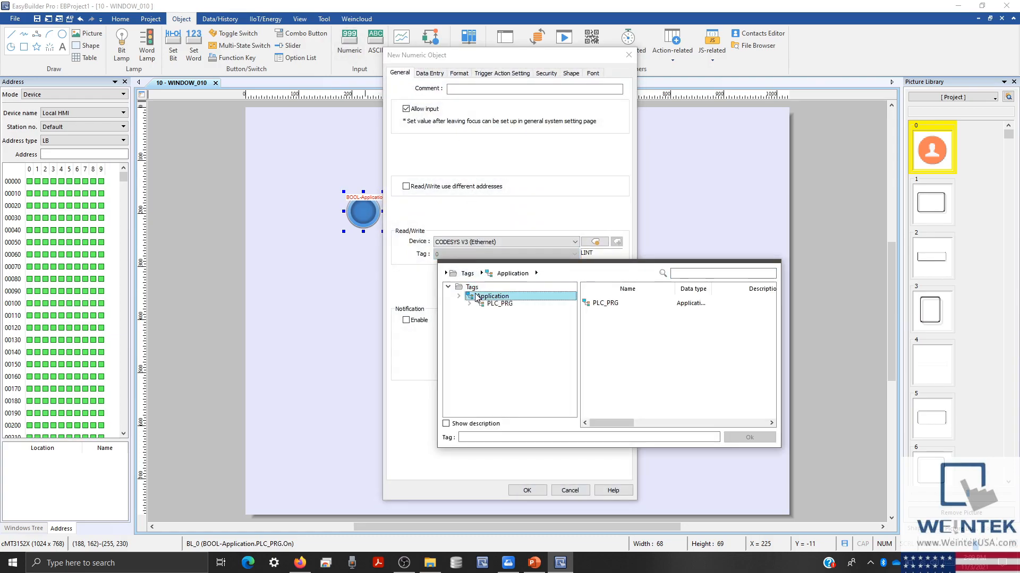
click(501, 304)
double_click(616, 354)
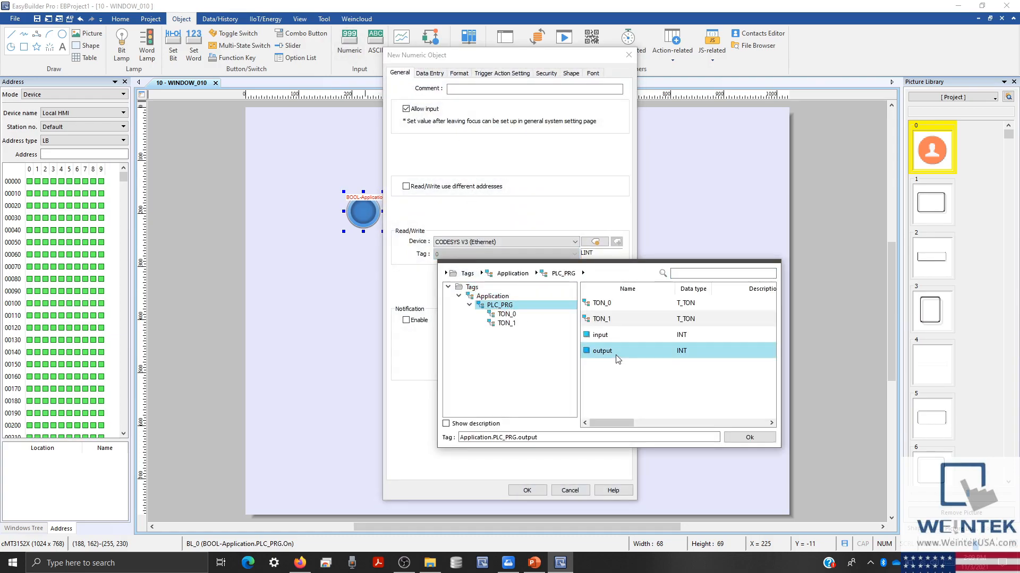
click(527, 490)
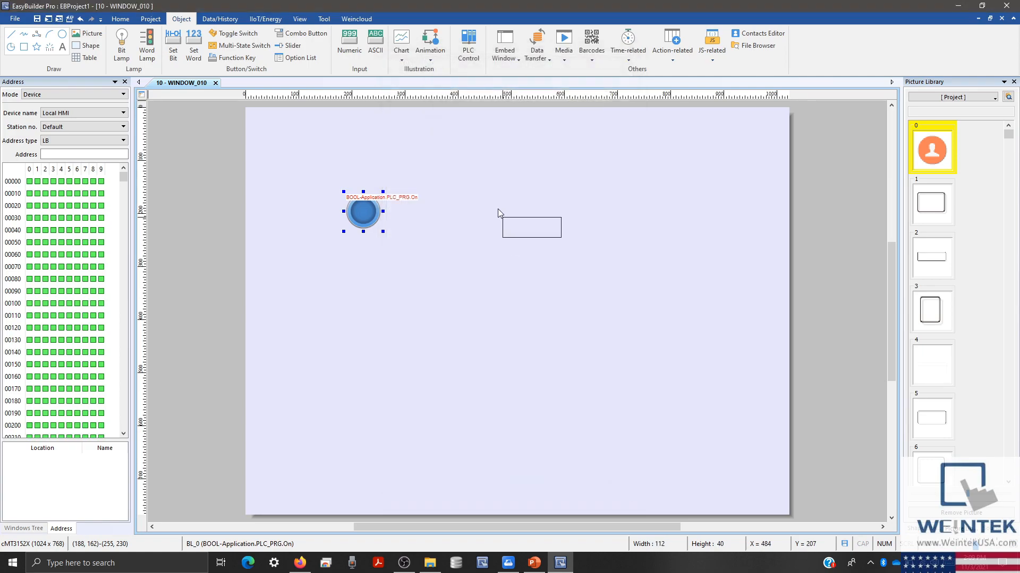
click(412, 198)
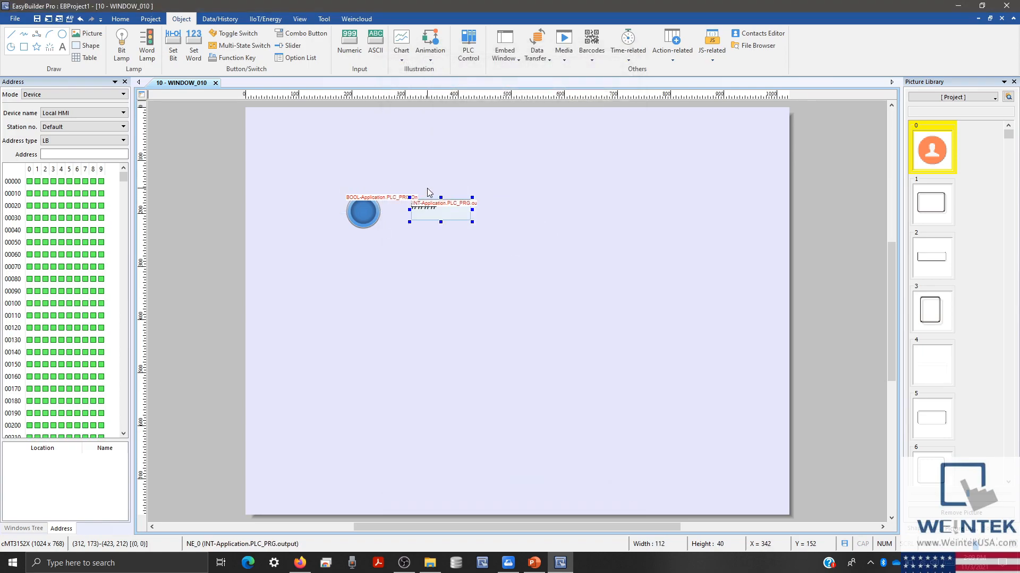
- Centre-align the numeric object's value in its box
click(120, 21)
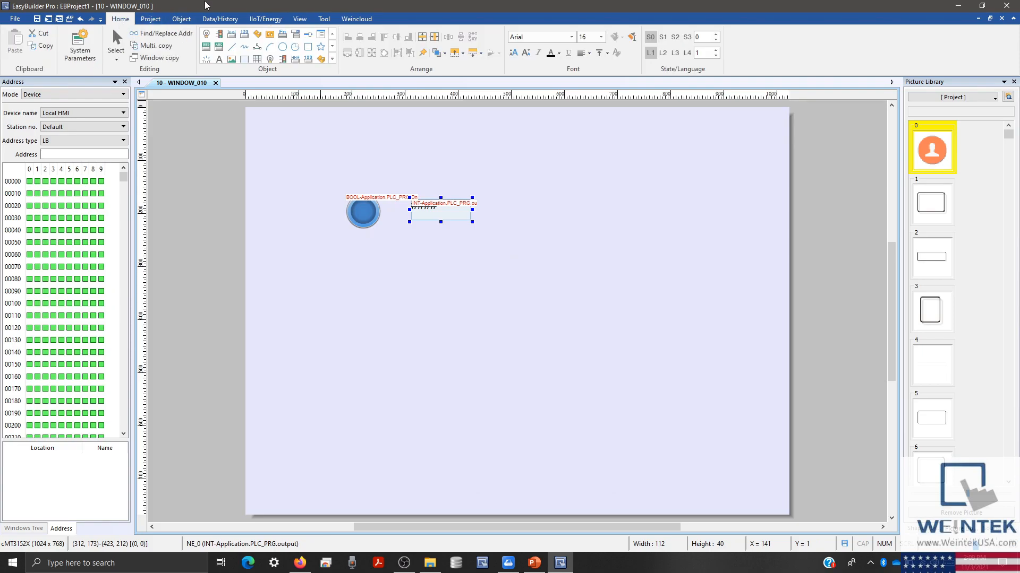
click(589, 53)
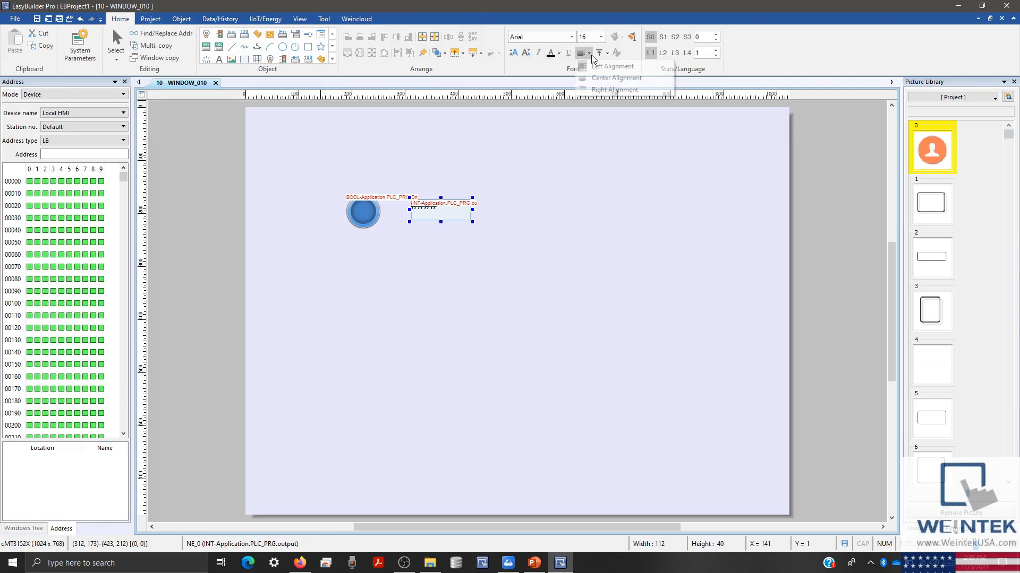
click(605, 78)
click(498, 141)
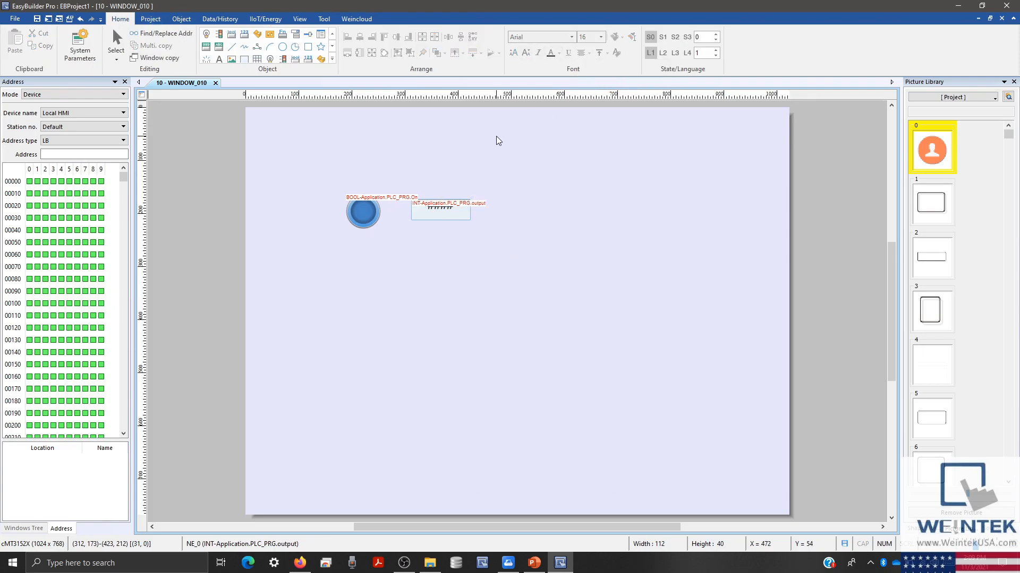
- Enable the Weincloud Dashboard in the project
click(357, 20)
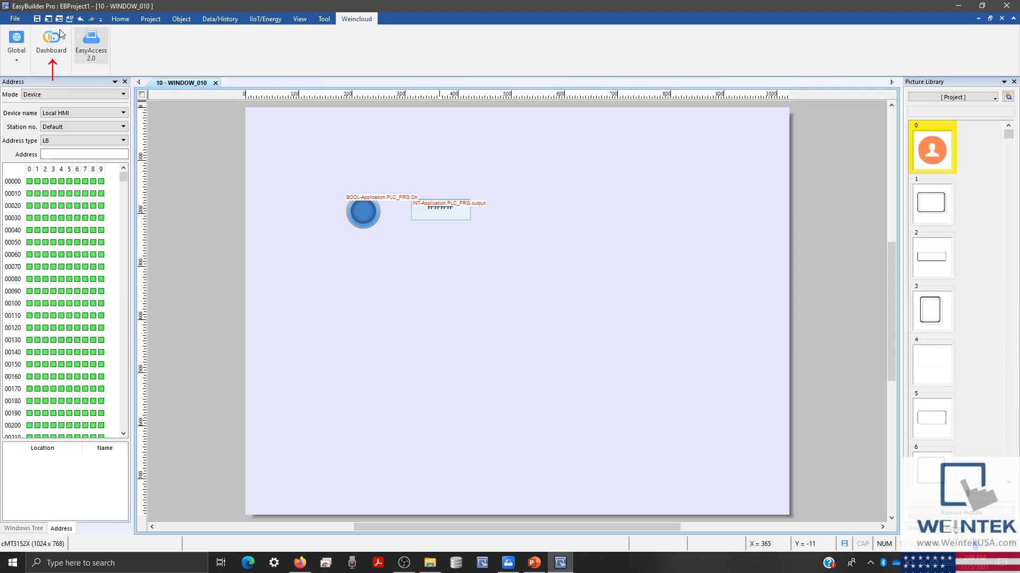
click(43, 37)
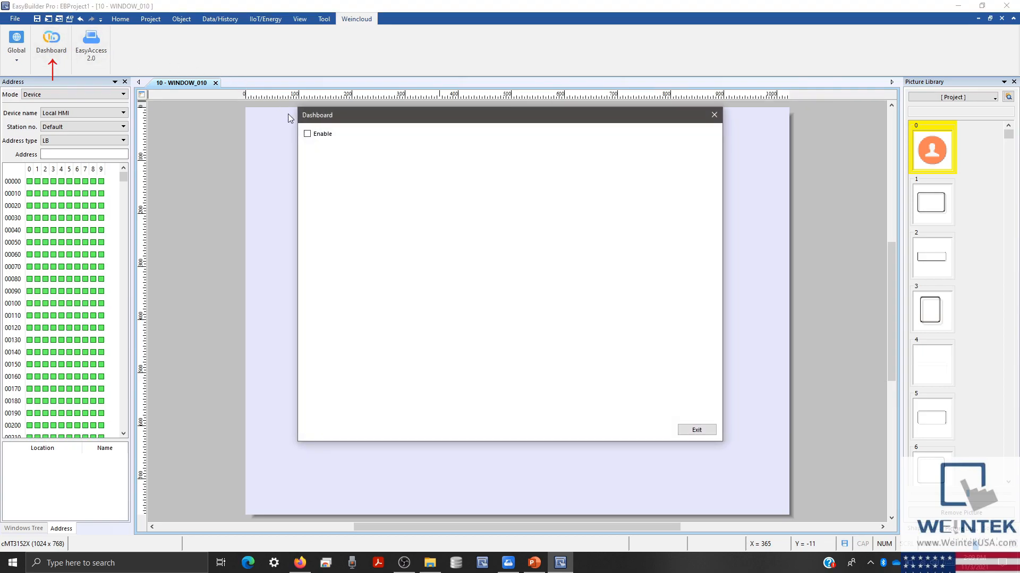
click(308, 134)
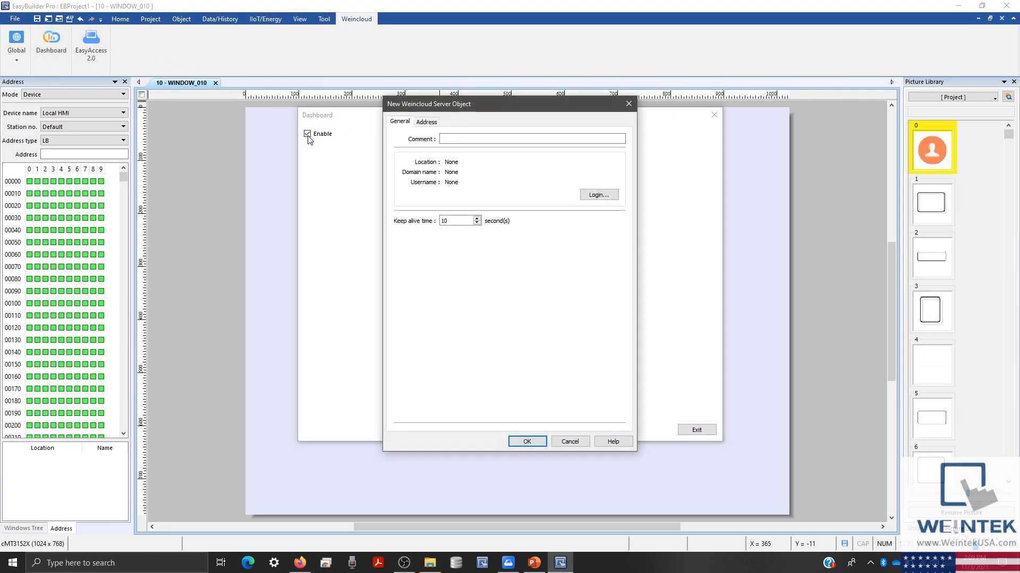
- Log the server connection in to the Weincloud domain with the account username and password
click(598, 195)
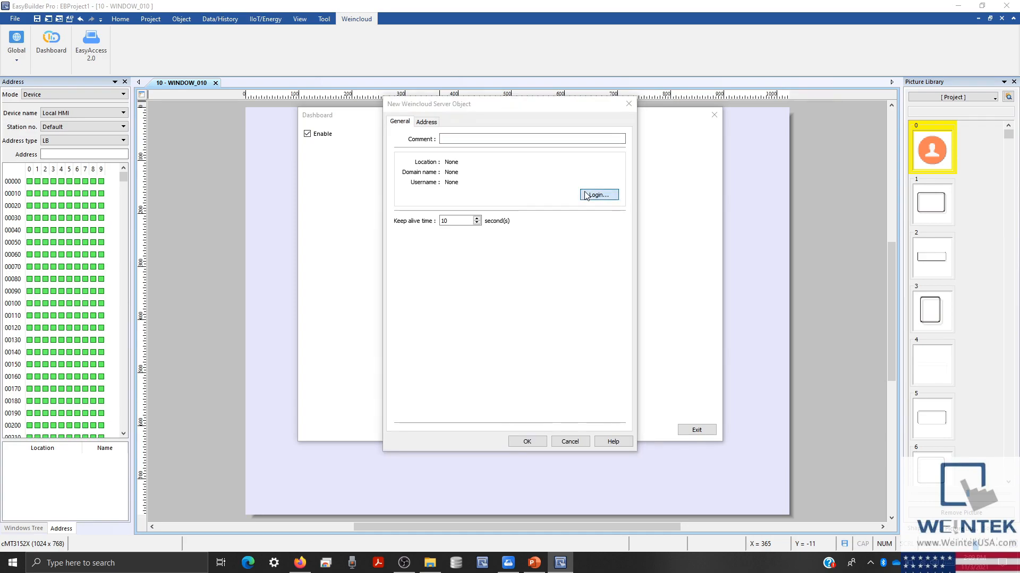
click(515, 232)
text(Weinc)
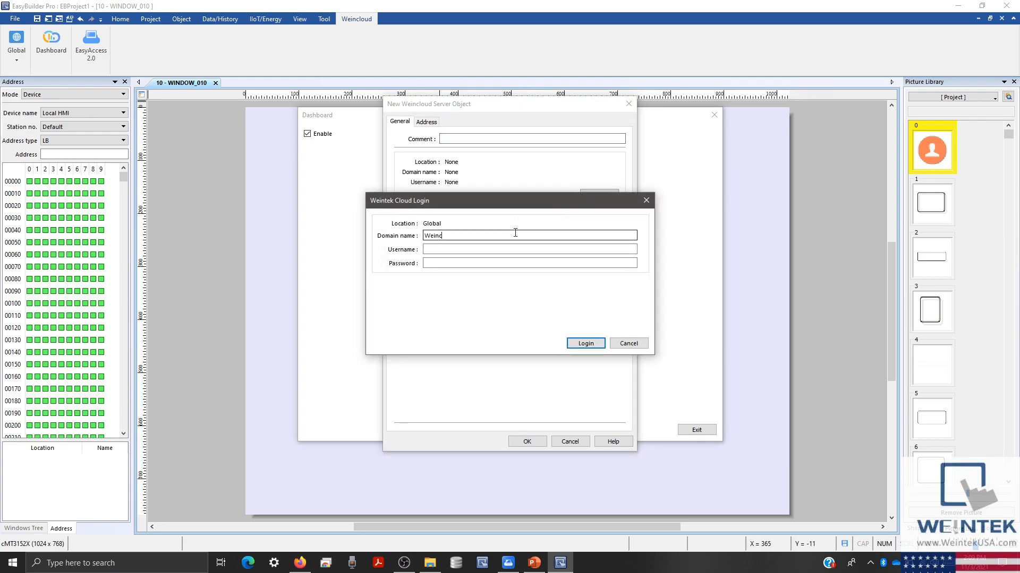
text(louud)
click(508, 250)
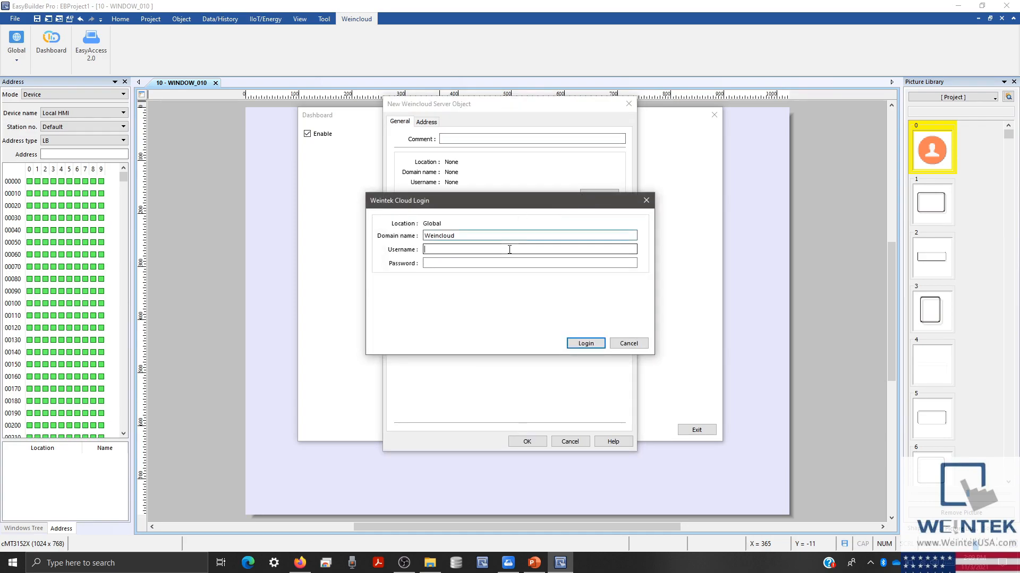
text(admin)
click(504, 264)
text(ad)
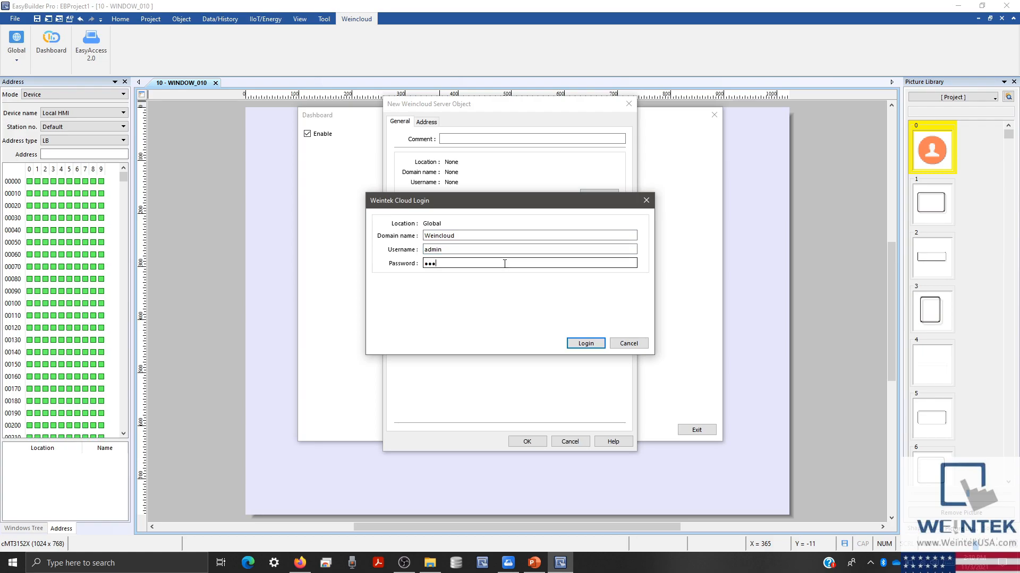
click(594, 347)
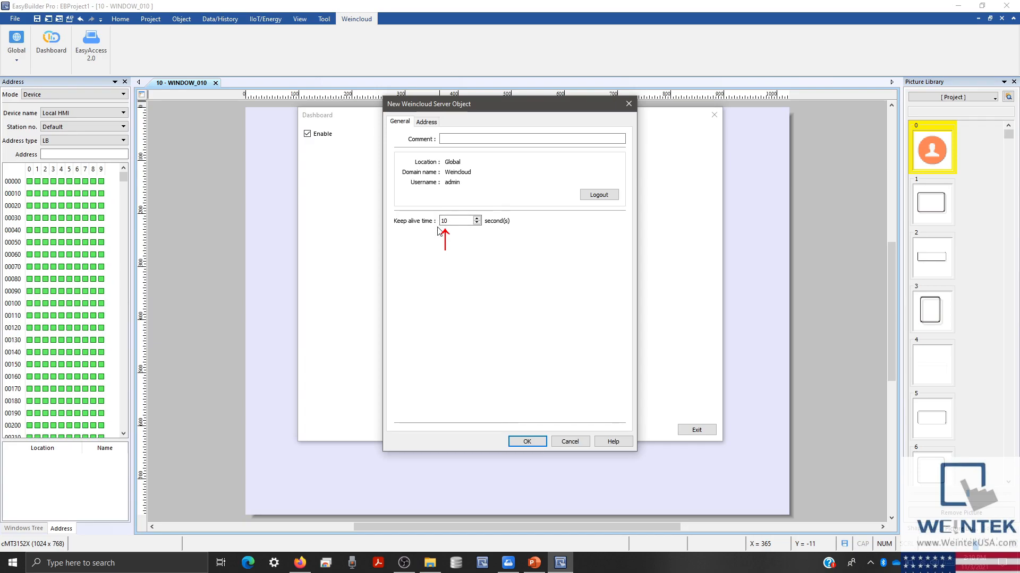
- Leave Buffer usage and Control unticked in the Address settings and confirm the Weincloud server
click(424, 123)
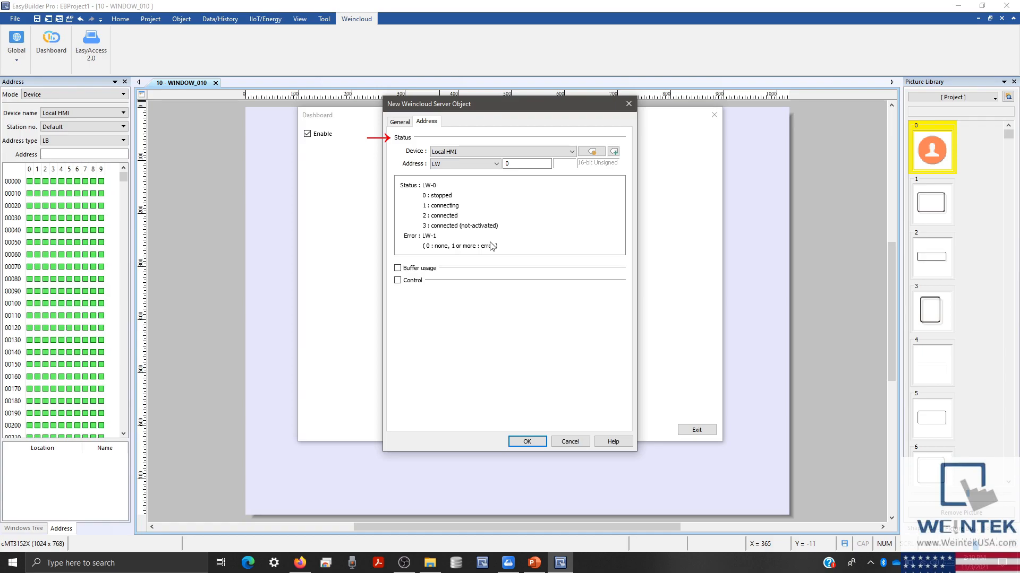
click(405, 271)
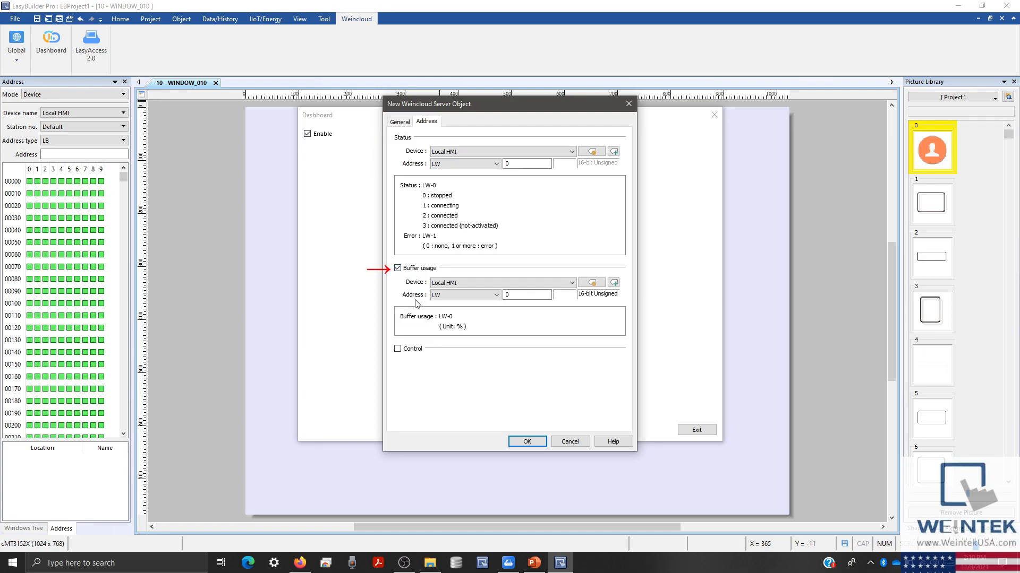
click(398, 269)
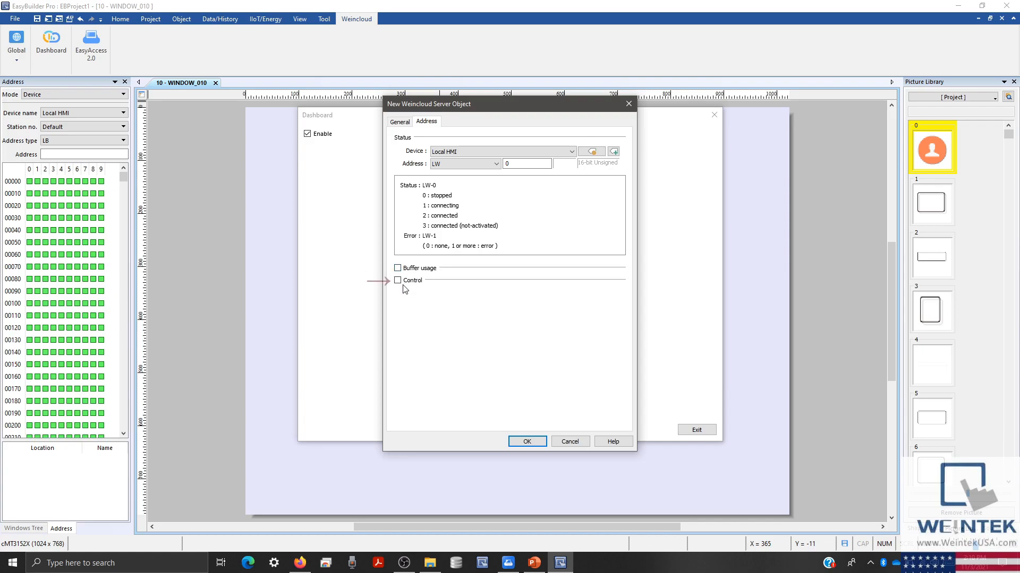
click(398, 281)
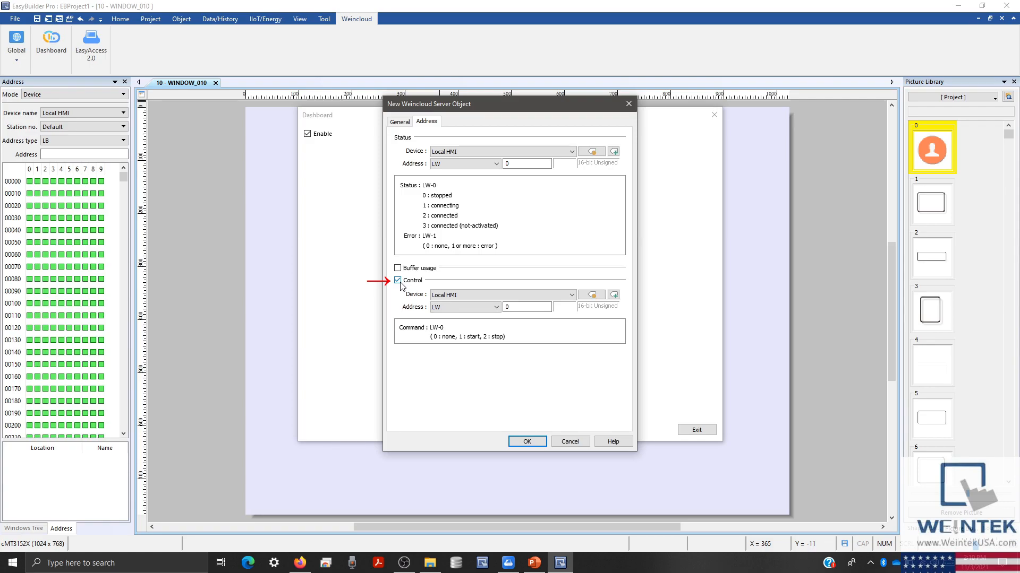
click(399, 281)
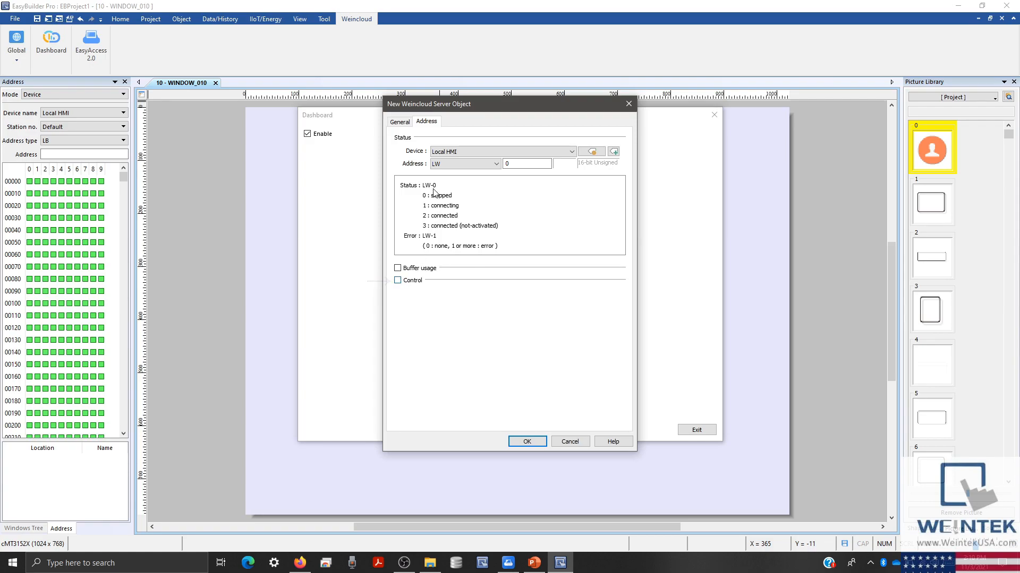
click(404, 124)
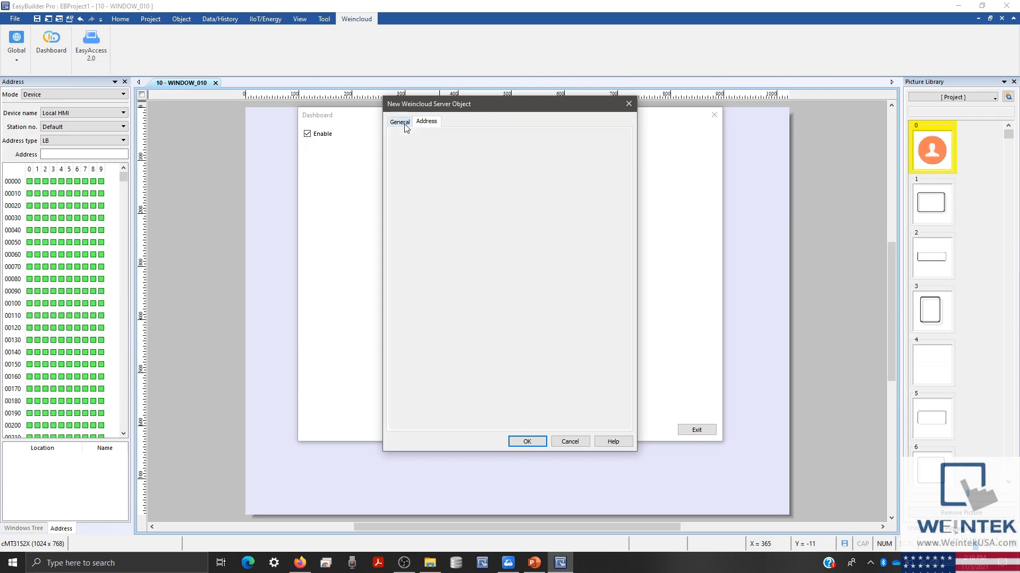
click(516, 444)
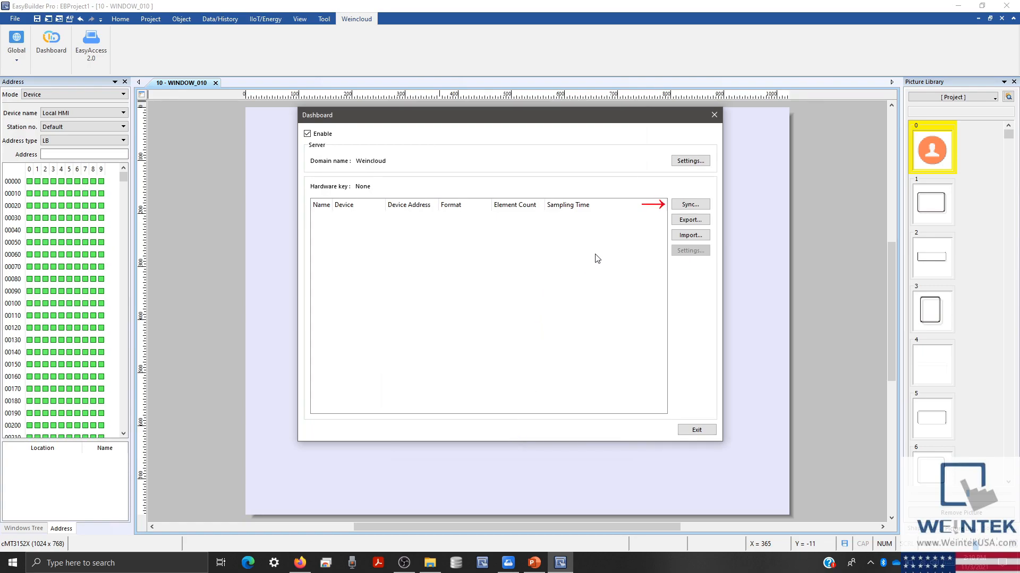
- Sync the Dashboard tags from the cMT-1E4C HMI
click(687, 206)
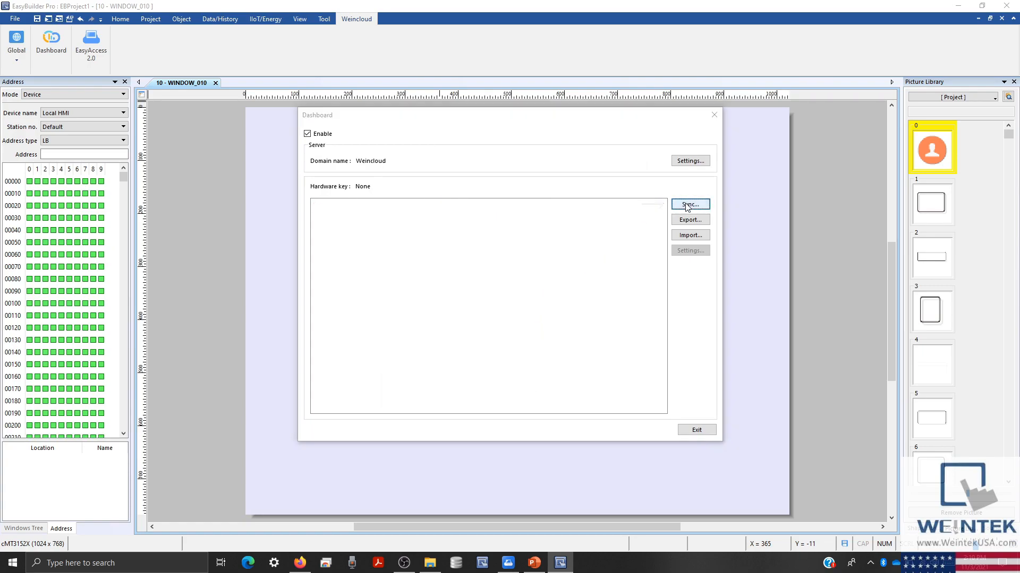
click(470, 213)
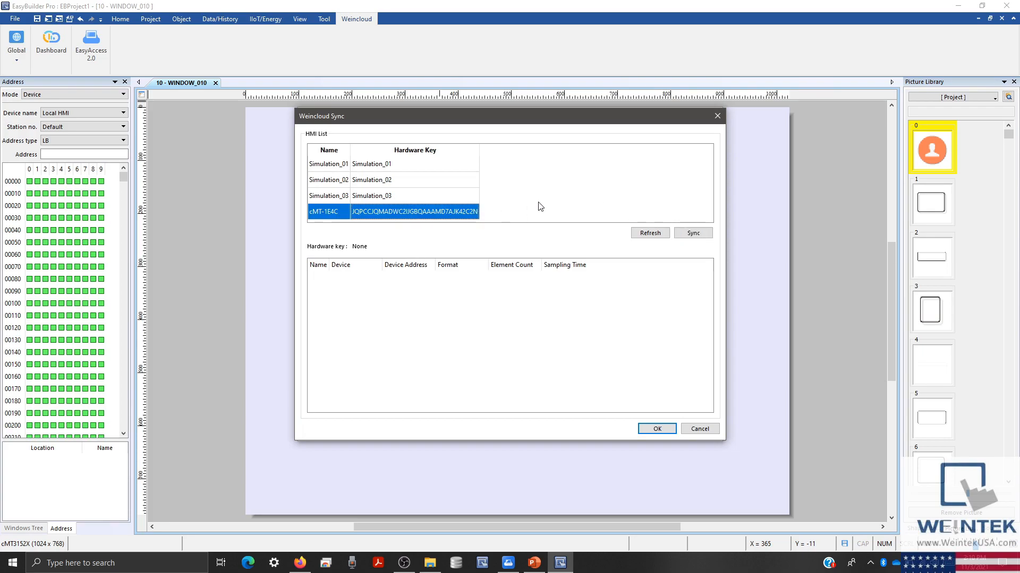
click(689, 235)
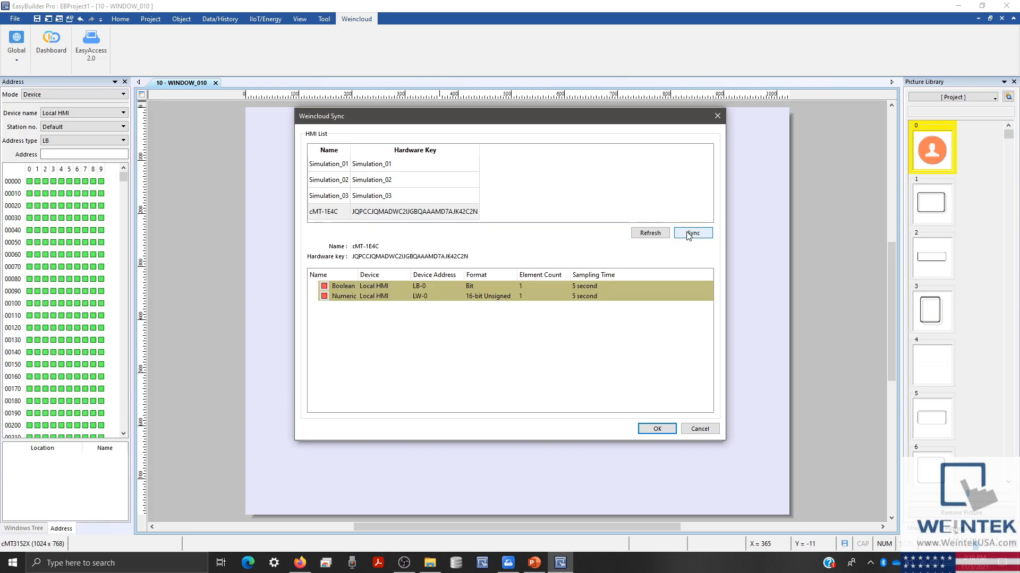
click(656, 430)
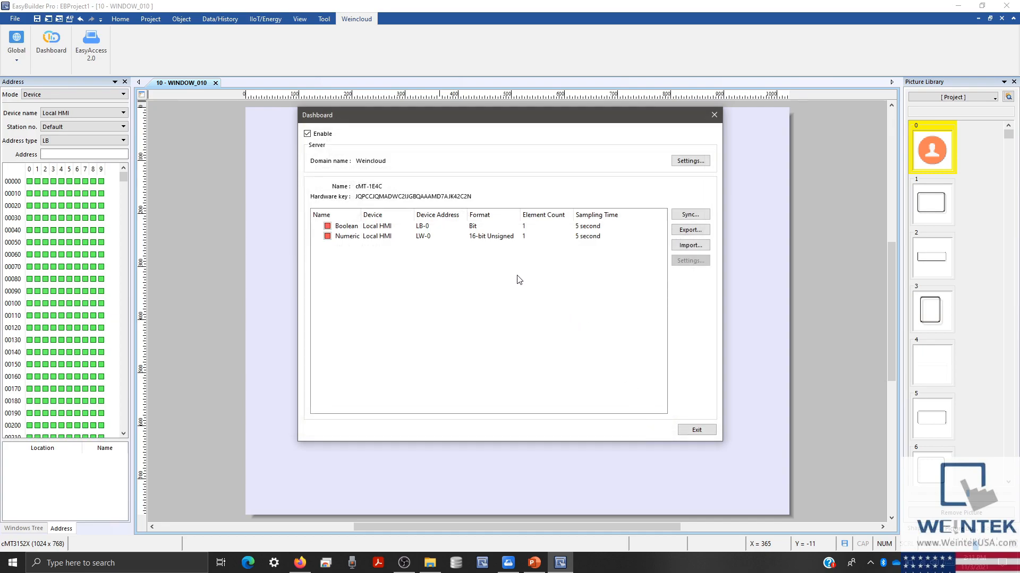
- Open the Boolean tag's settings and its Device list
right_click(435, 228)
click(449, 223)
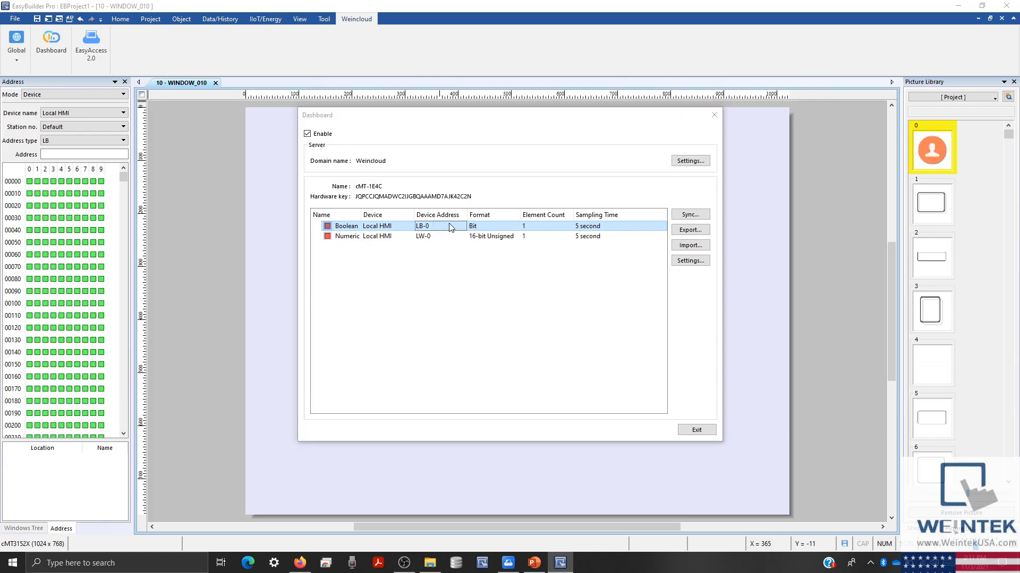
click(492, 228)
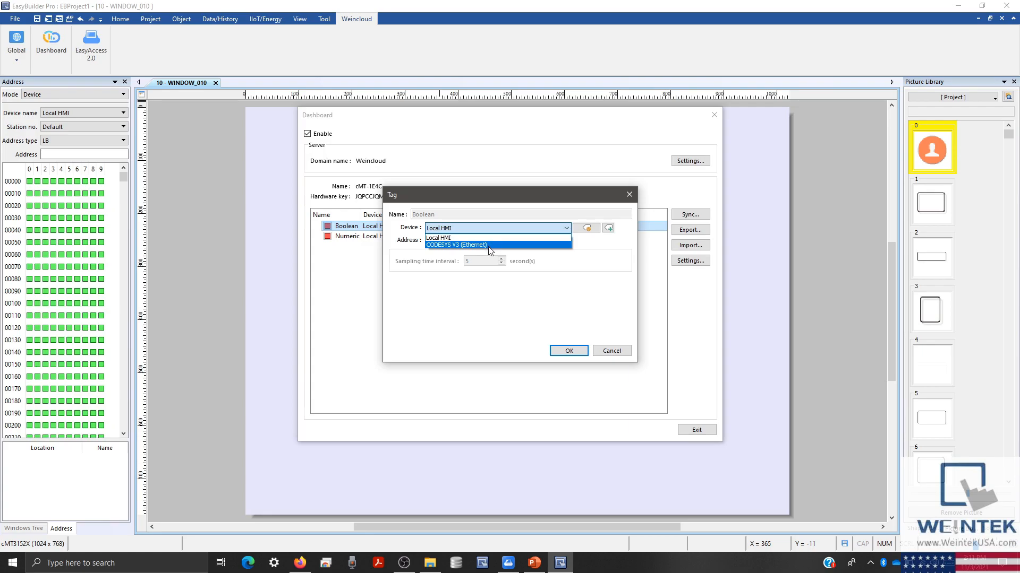
- Map the Boolean tag to the CODESYS V3 variable Application.PLC_PRG.On
click(489, 245)
click(491, 242)
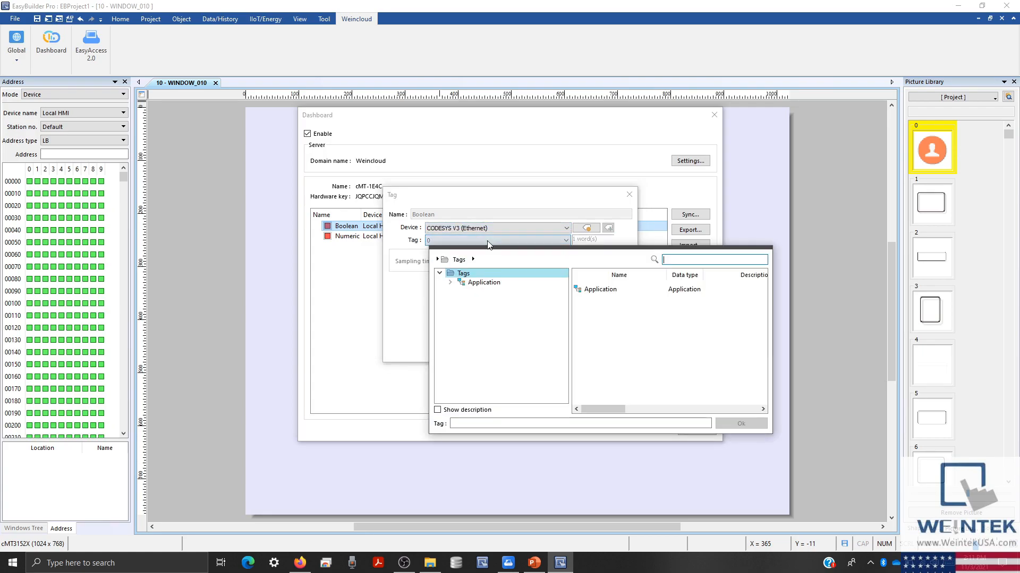
double_click(472, 282)
click(474, 291)
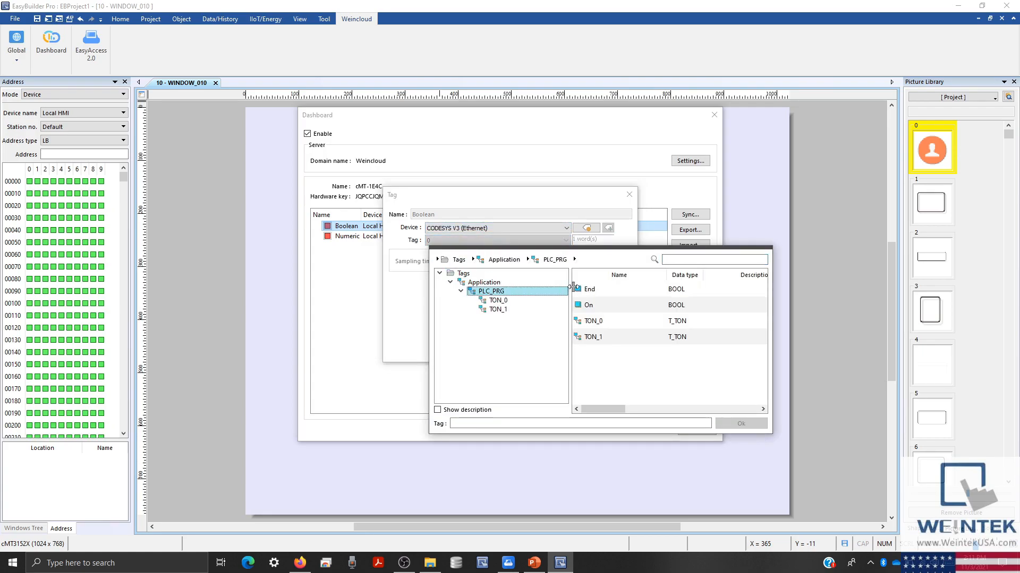
double_click(604, 306)
click(569, 351)
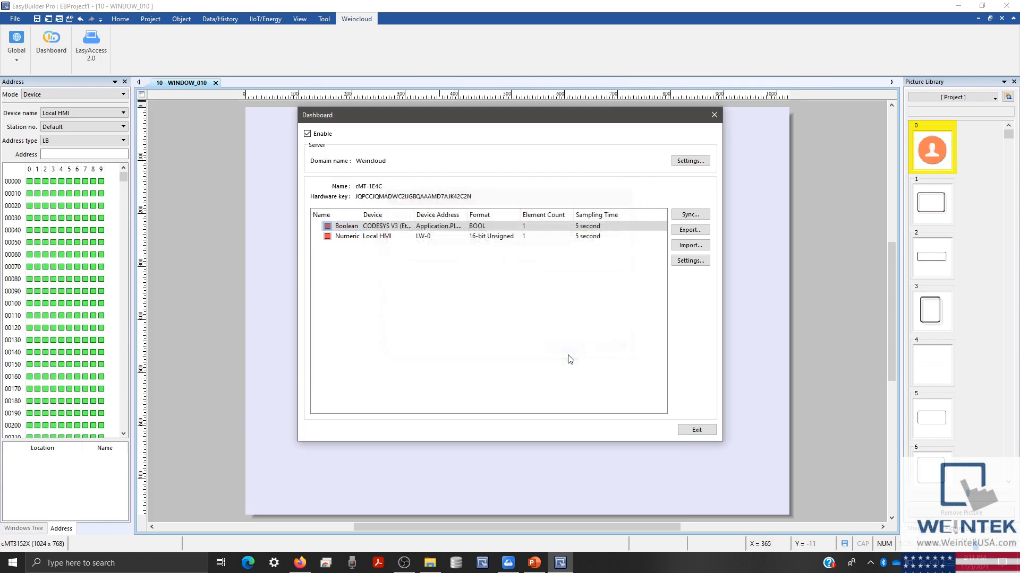
- Map the Numeric tag to CODESYS V3 variable output, widen the Device column, and exit
double_click(448, 236)
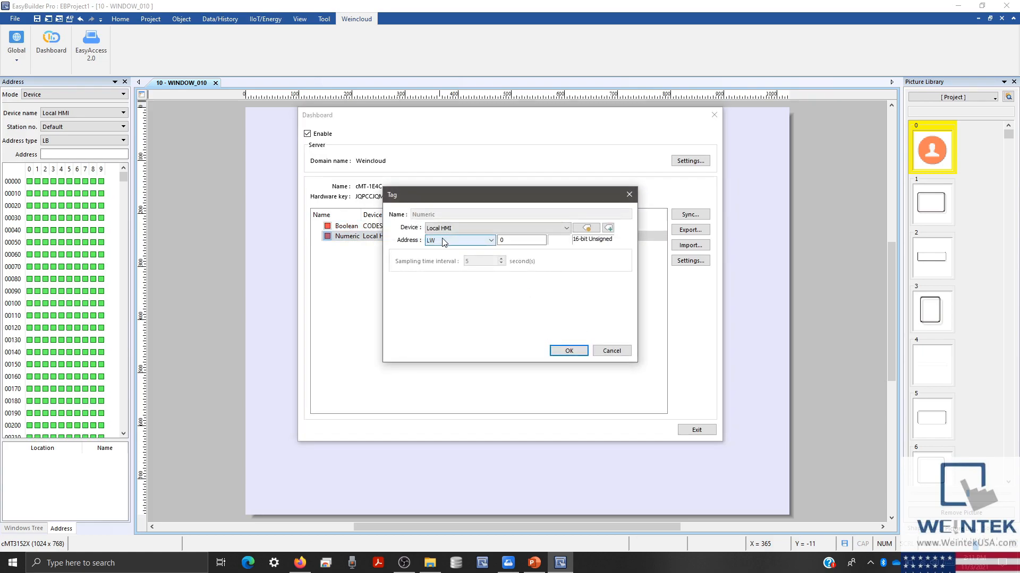
click(447, 229)
click(450, 244)
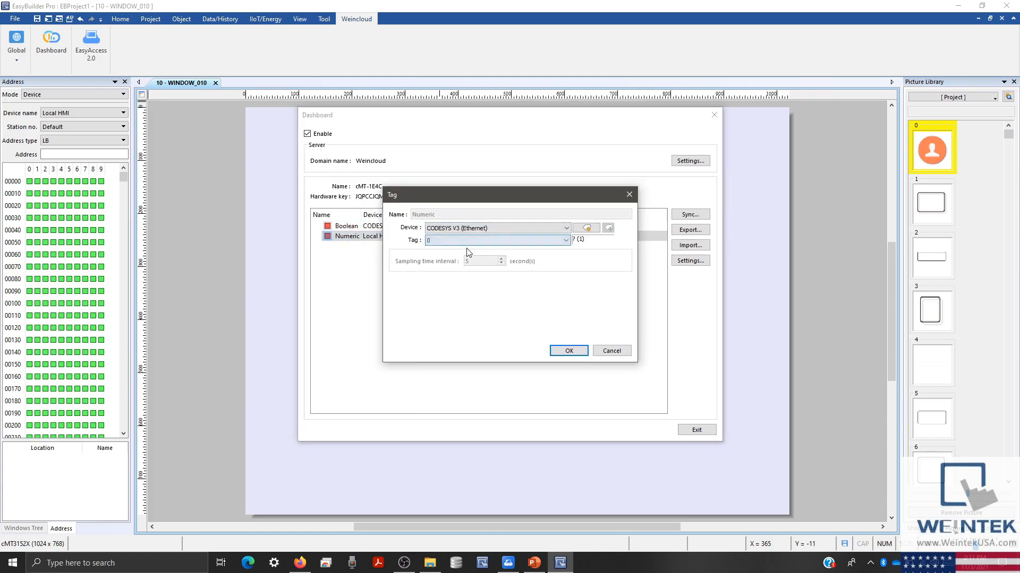
click(470, 242)
double_click(515, 282)
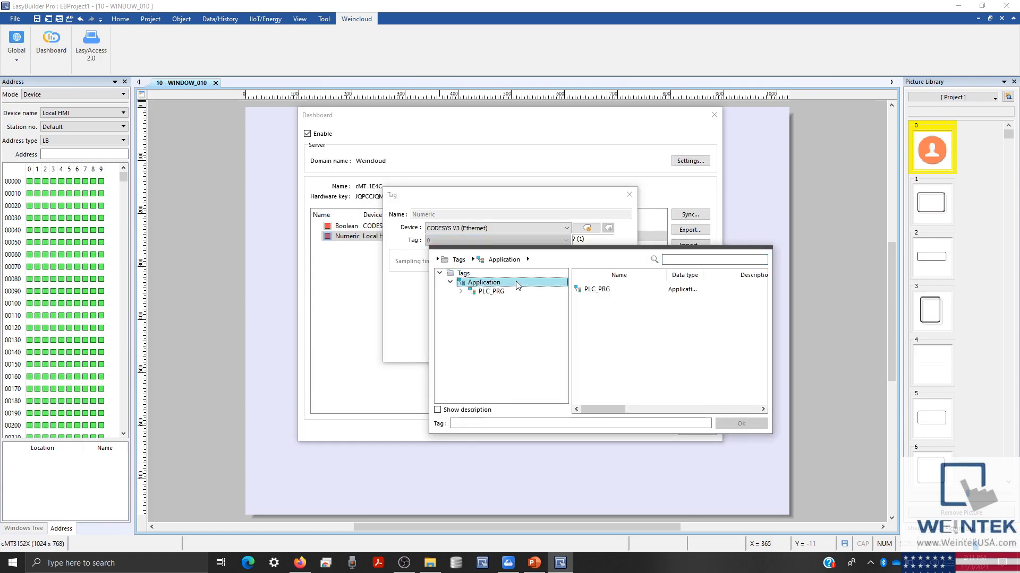
double_click(517, 291)
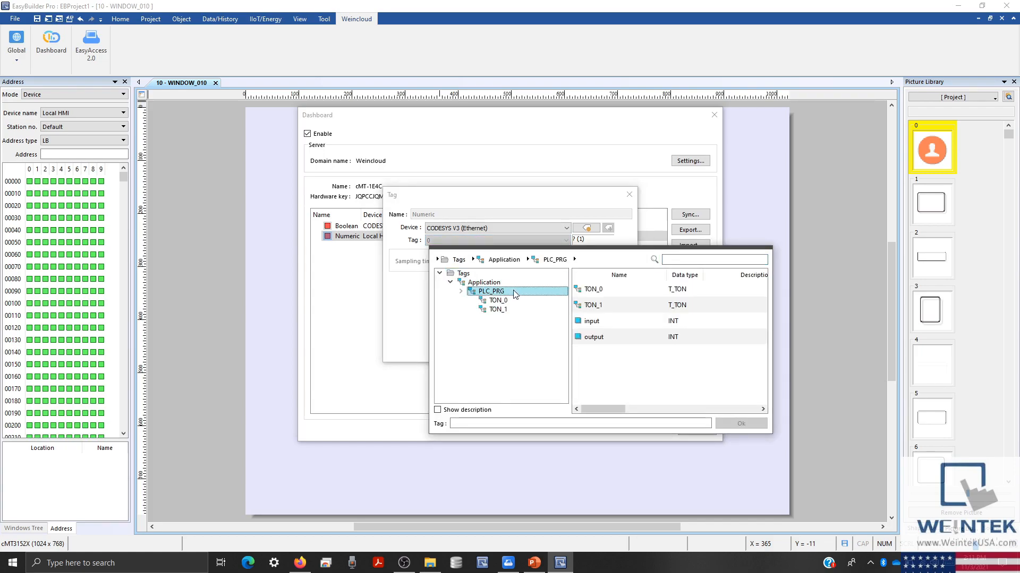
double_click(613, 336)
click(578, 349)
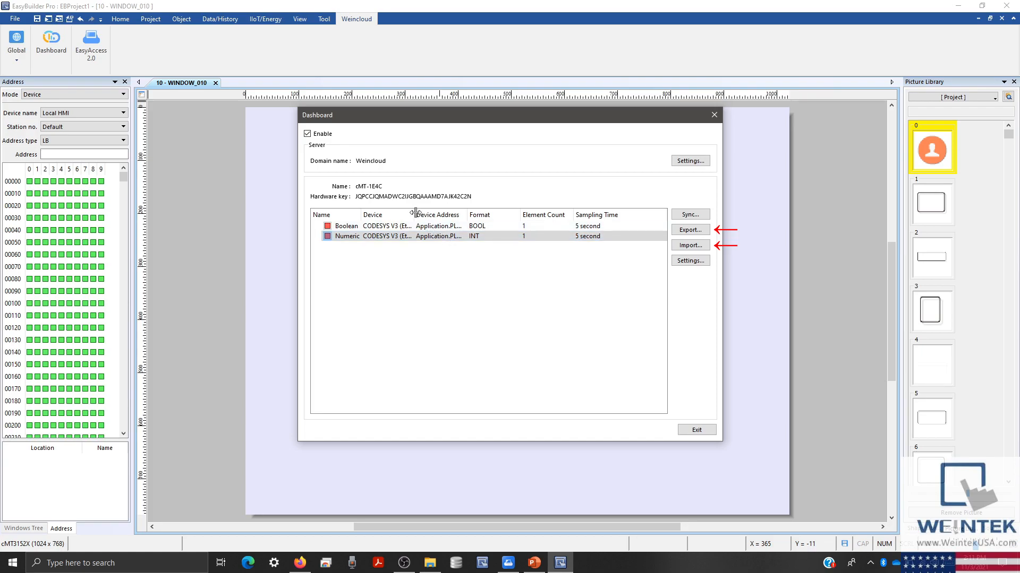
drag(416, 212, 492, 214)
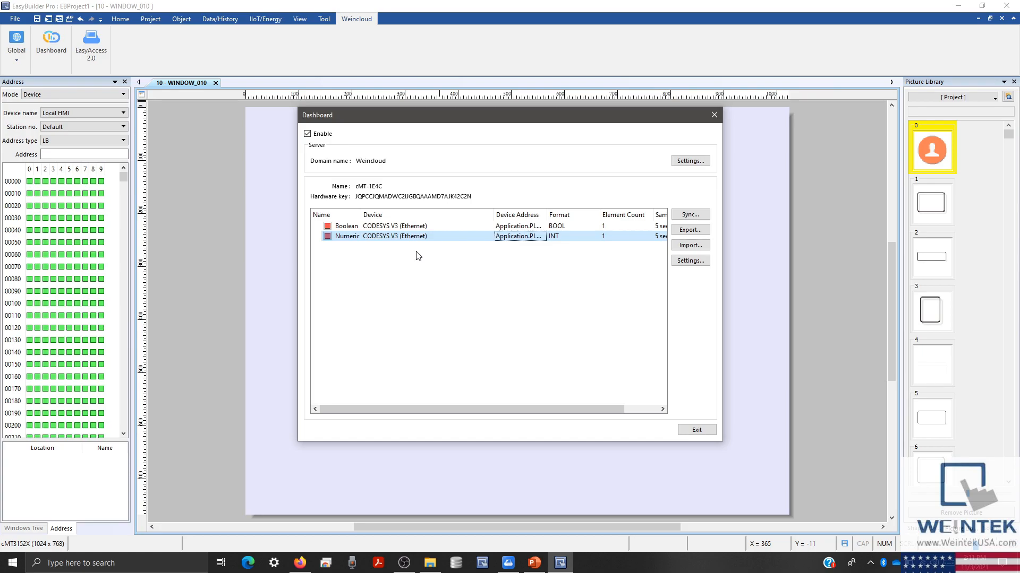
click(693, 431)
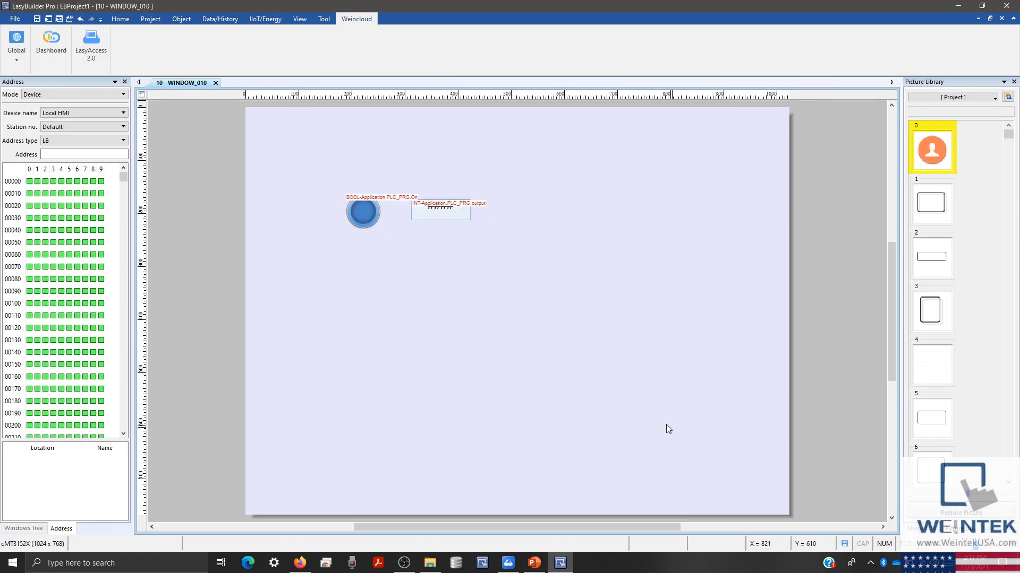
- Download the project from the PC to the HMI
click(159, 22)
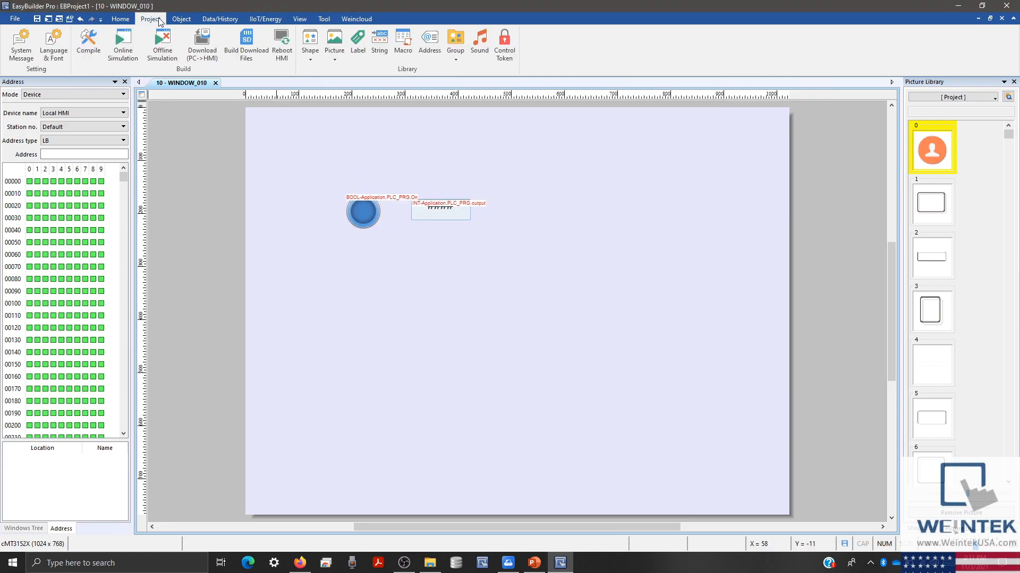
click(202, 45)
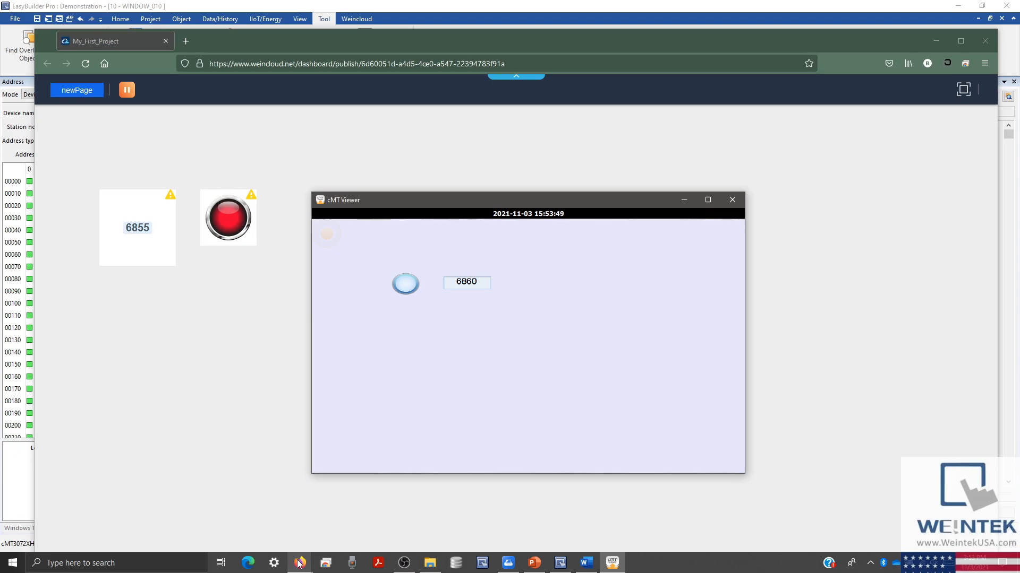
- Bring up the Weincloud project list and open My_First_Project's action options
mouse_move(299, 564)
click(273, 519)
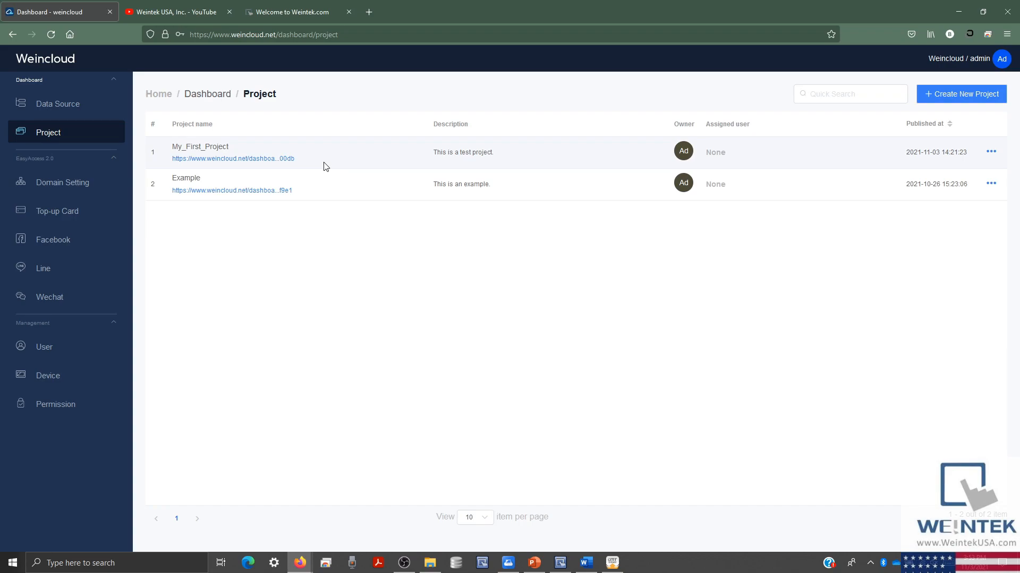
click(992, 155)
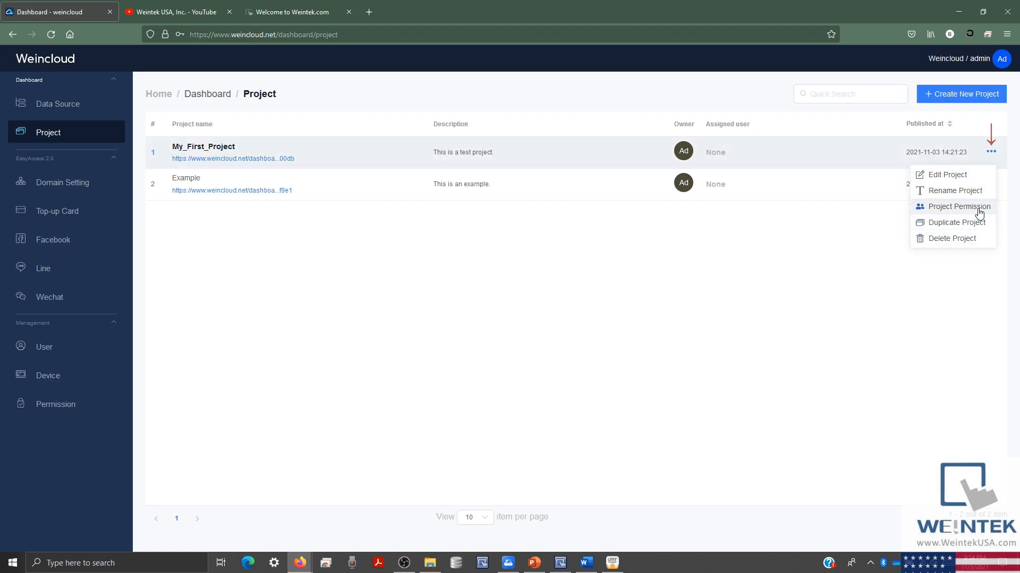
- Look up the team member in My_First_Project's permissions, then view the Permission page
click(979, 213)
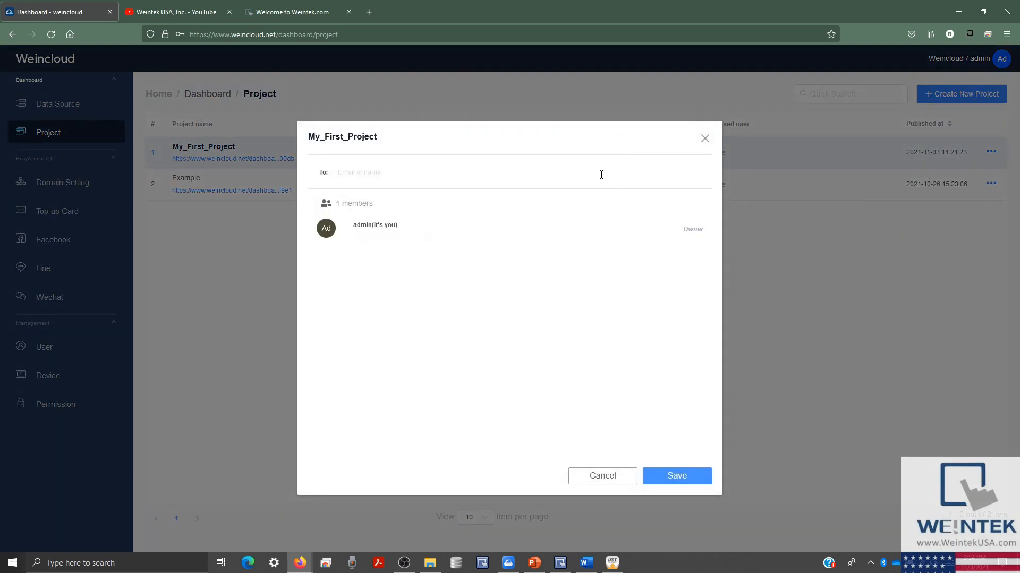
text(tea)
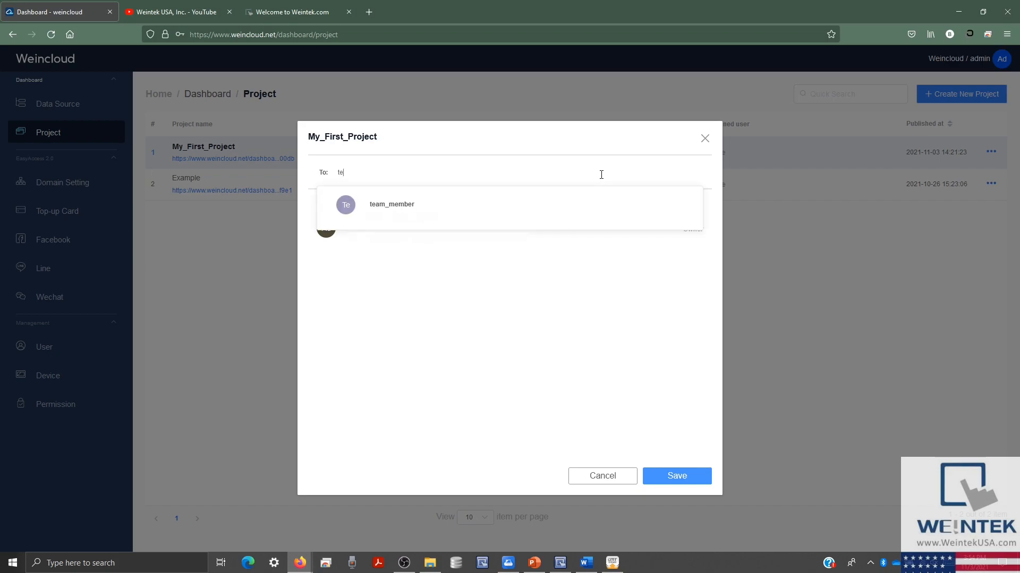
click(704, 138)
click(114, 405)
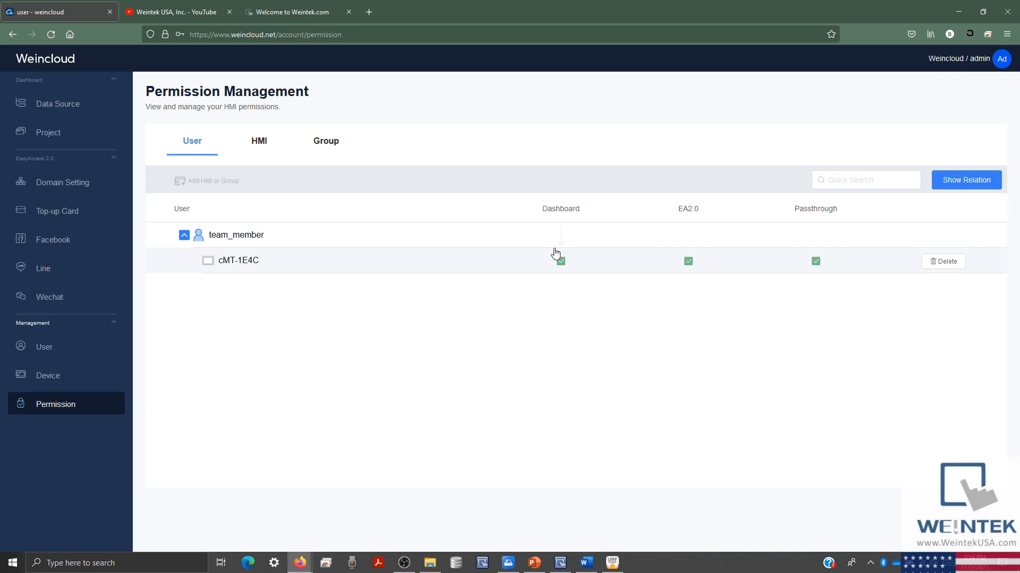
- Move via the Weintek YouTube tab to the Weintek download page and scroll its list
click(204, 6)
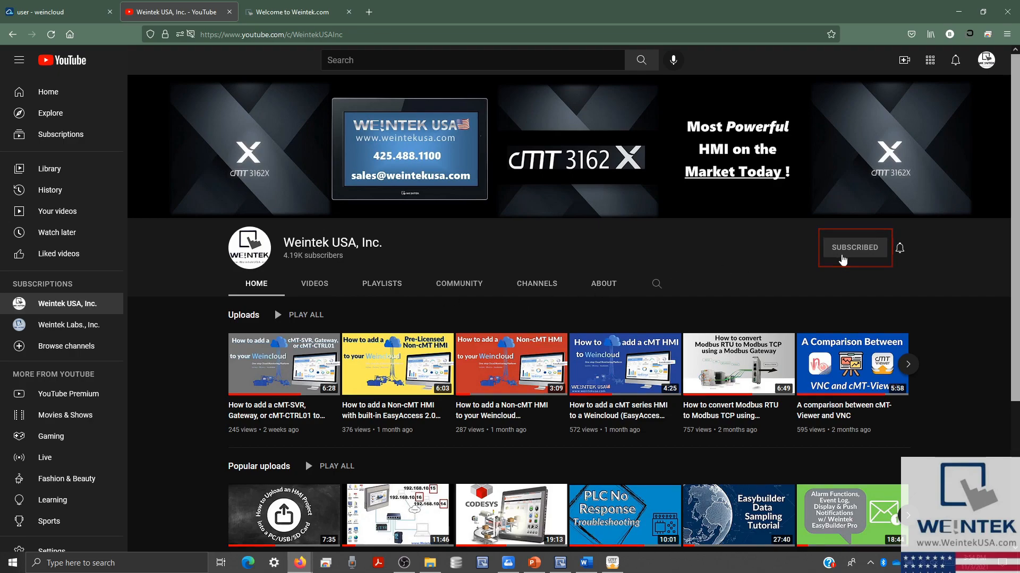
click(312, 14)
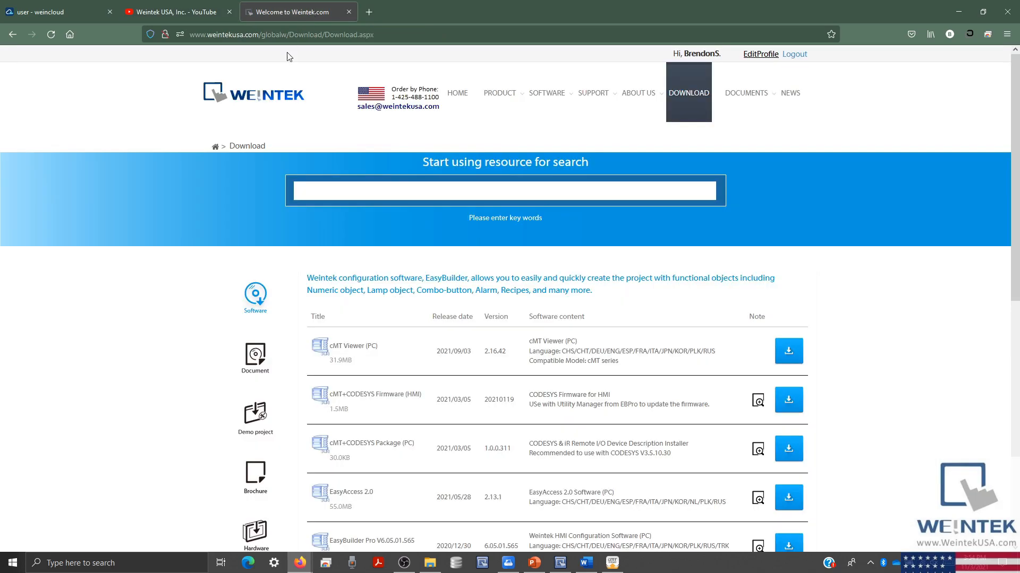
scroll(232, 256, down, 1)
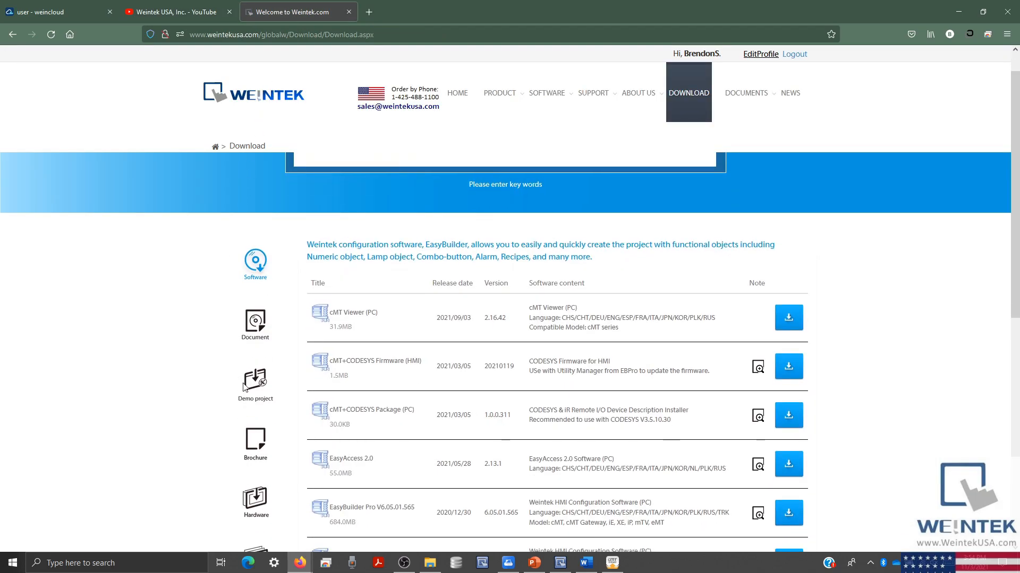